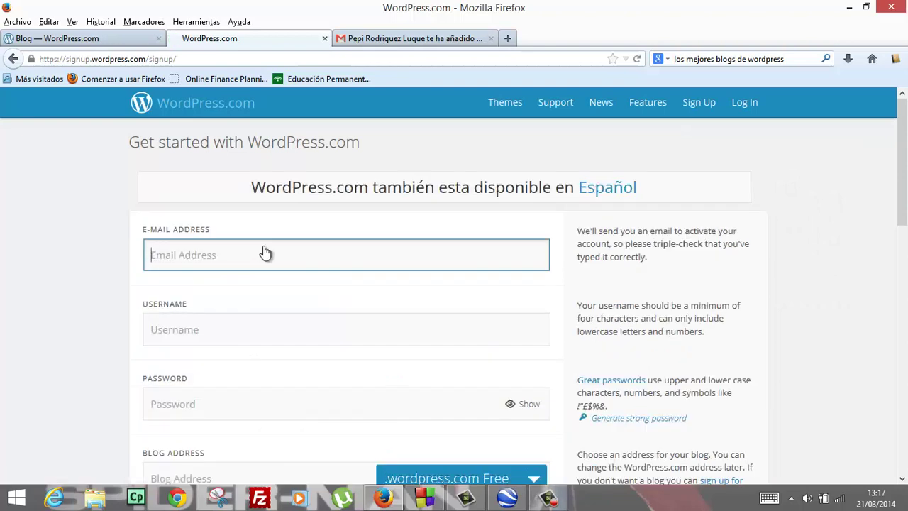
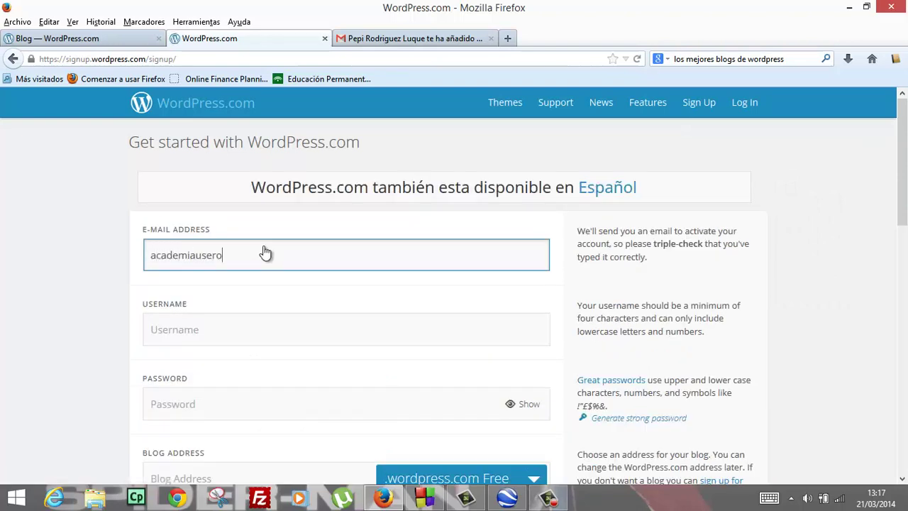
Enter the account e-mail address and a username with the year removed in the sign-up form
{"action": "key", "text": "Tab"}
{"action": "type", "text": "academiausero2014"}
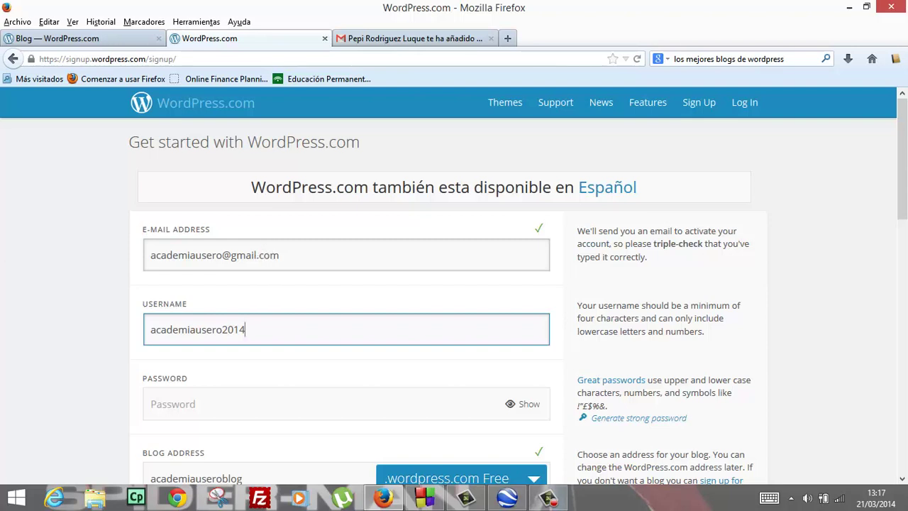
{"action": "key", "text": "BackSpace"}
{"action": "key", "text": "BackSpace"}
{"action": "key", "text": "BackSpace"}
{"action": "key", "text": "BackSpace"}
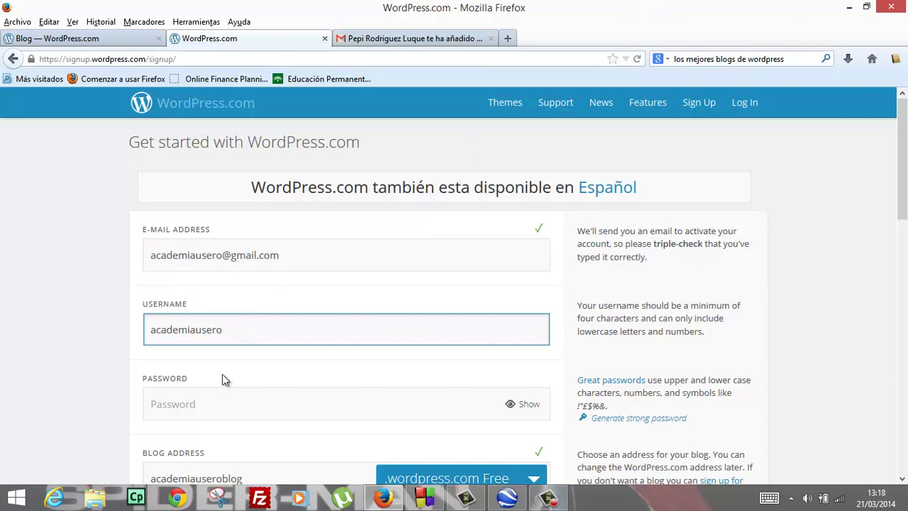
Append a 1 to the taken username so it is accepted as available
{"action": "left_click", "coordinate": [222, 406]}
{"action": "left_click", "coordinate": [157, 316]}
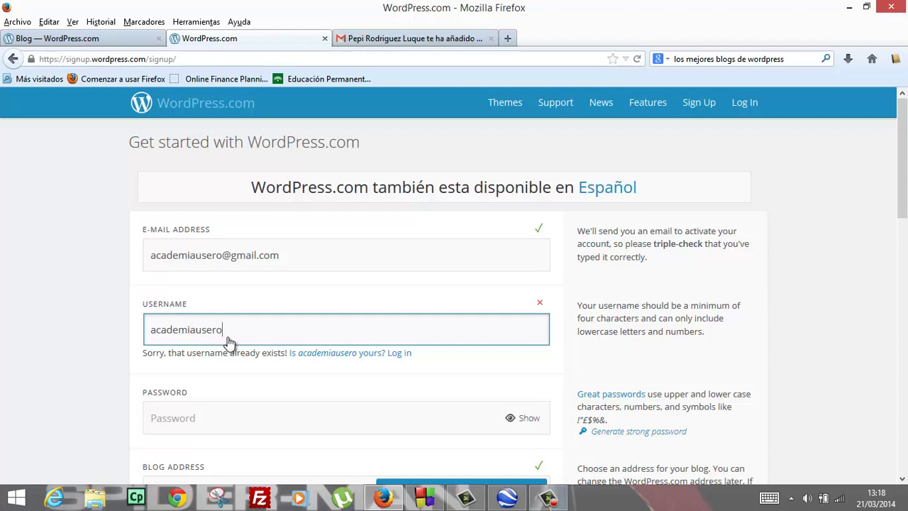
{"action": "left_click", "coordinate": [398, 354]}
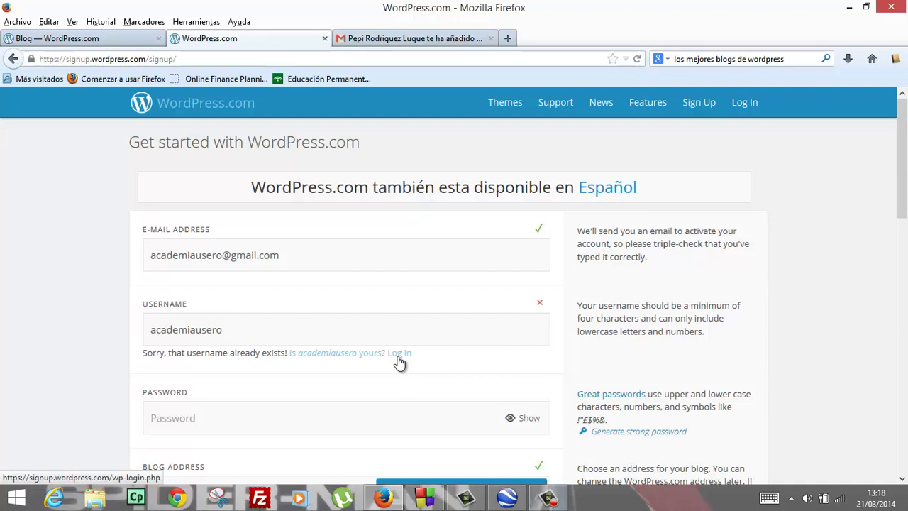
{"action": "left_click", "coordinate": [263, 342]}
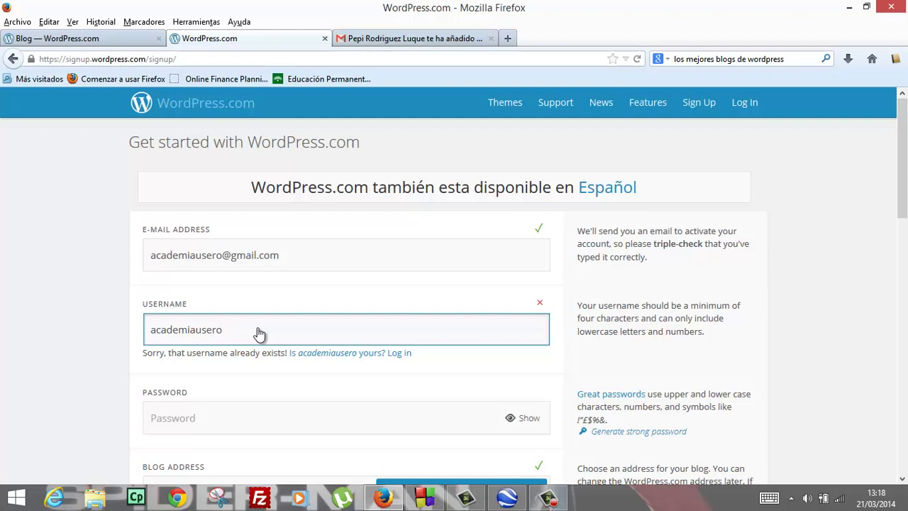
{"action": "type", "text": "1"}
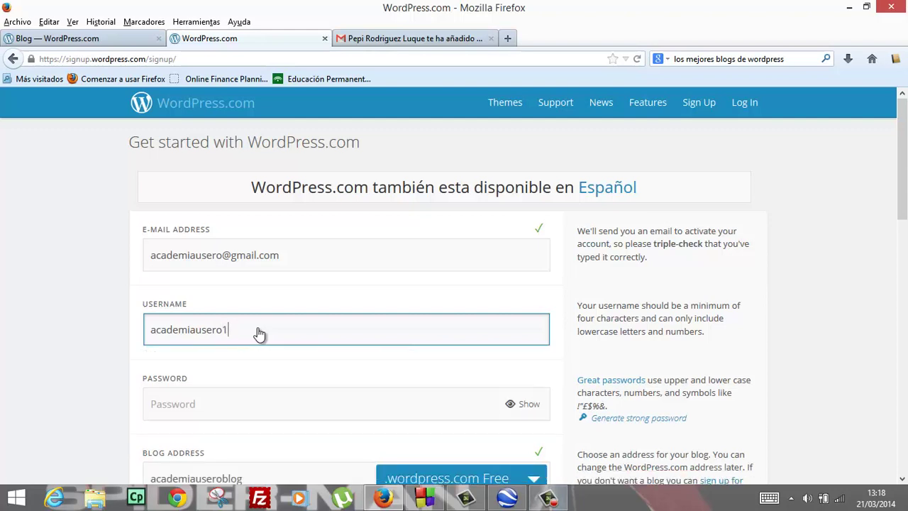
{"action": "scroll", "coordinate": [284, 312], "scroll_direction": "down", "scroll_amount": 4}
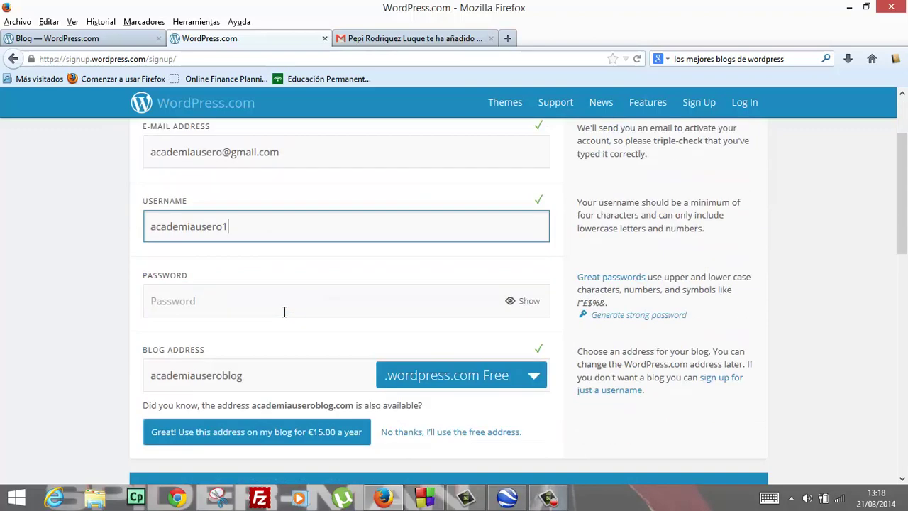
Enter the account password and create the blog on the free plan
{"action": "left_click", "coordinate": [288, 262]}
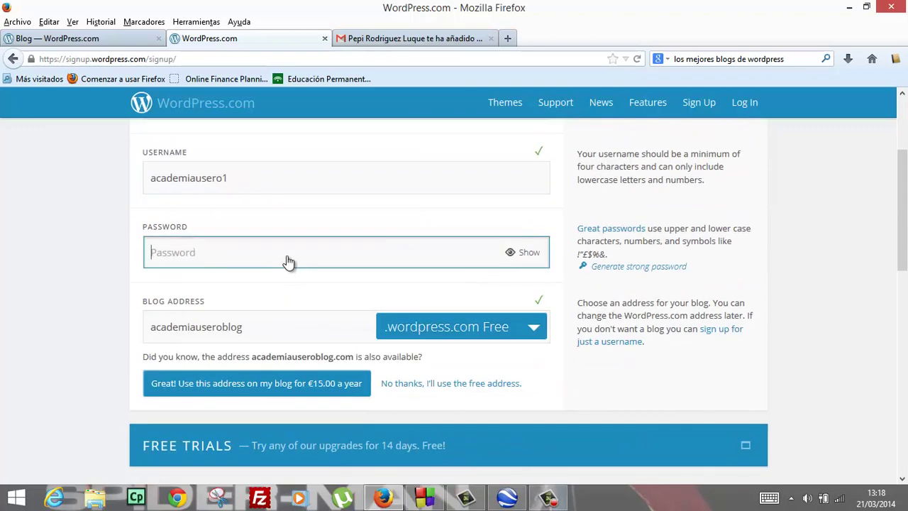
{"action": "type", "text": "••••••••"}
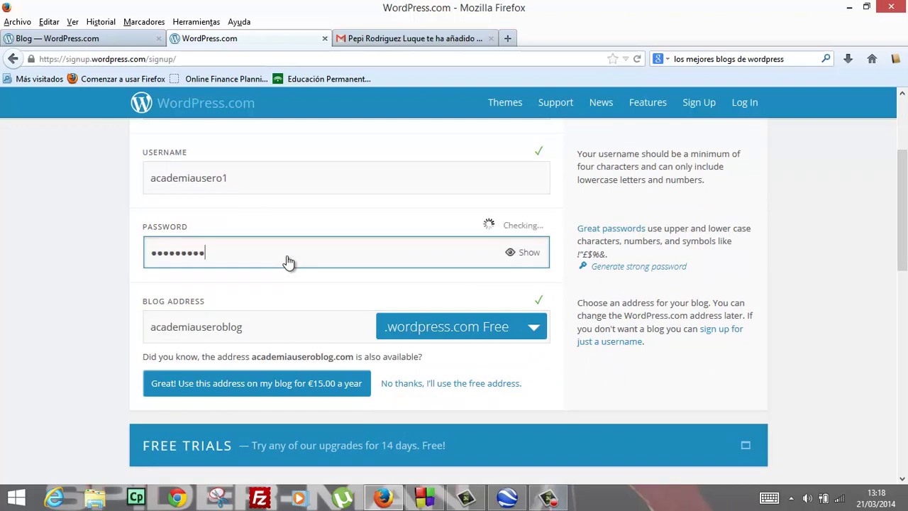
{"action": "key", "text": "Tab"}
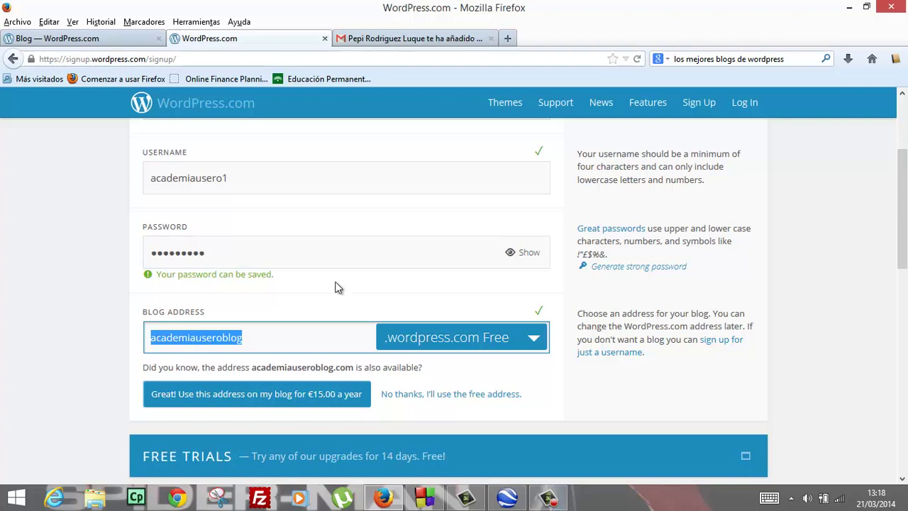
{"action": "scroll", "coordinate": [336, 289], "scroll_direction": "down", "scroll_amount": 2}
{"action": "scroll", "coordinate": [336, 289], "scroll_direction": "down", "scroll_amount": 3}
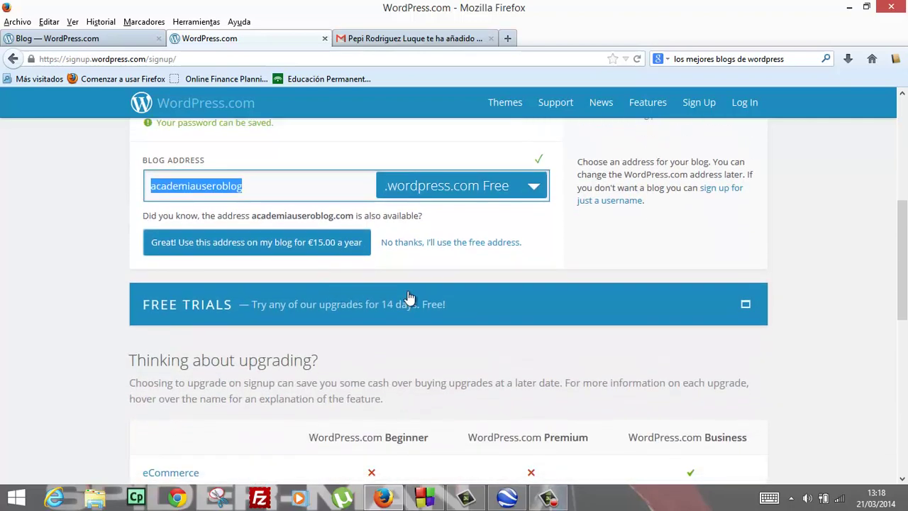
{"action": "scroll", "coordinate": [400, 331], "scroll_direction": "down", "scroll_amount": 5}
{"action": "scroll", "coordinate": [399, 332], "scroll_direction": "down", "scroll_amount": 10}
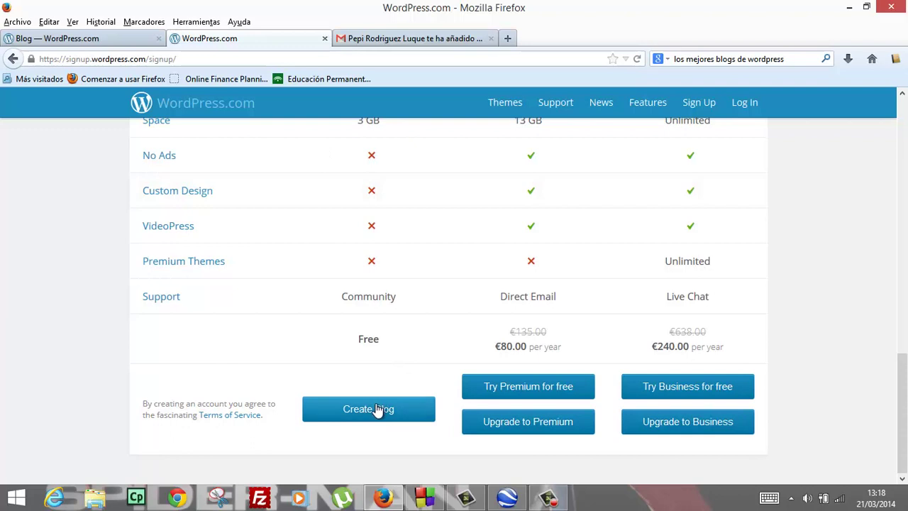
{"action": "left_click", "coordinate": [376, 410]}
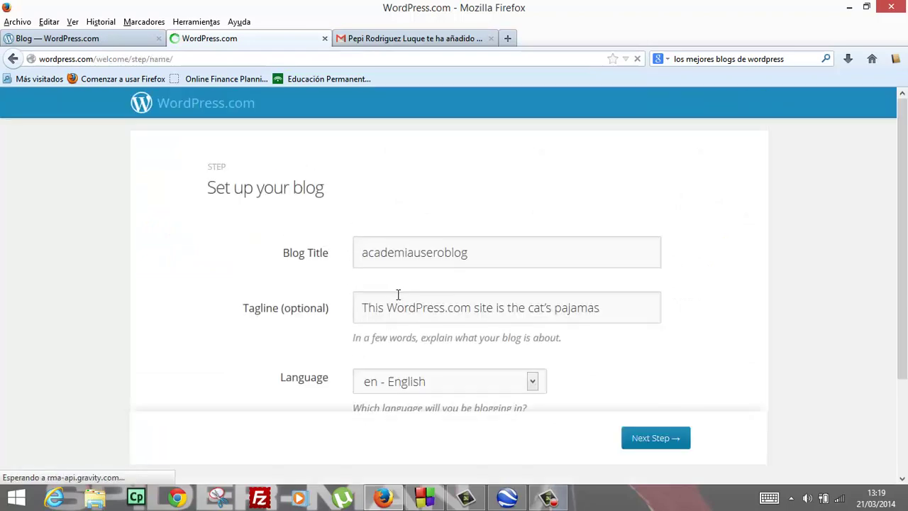
Replace the existing blog title with 'Academia Usero Blog'
{"action": "left_click_drag", "start_coordinate": [487, 251], "coordinate": [279, 252]}
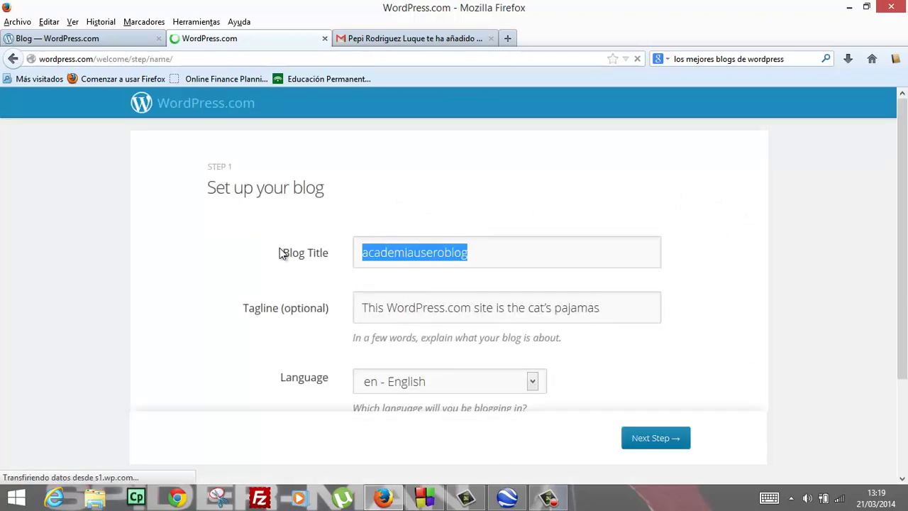
{"action": "key", "text": "BackSpace"}
{"action": "type", "text": "Academ"}
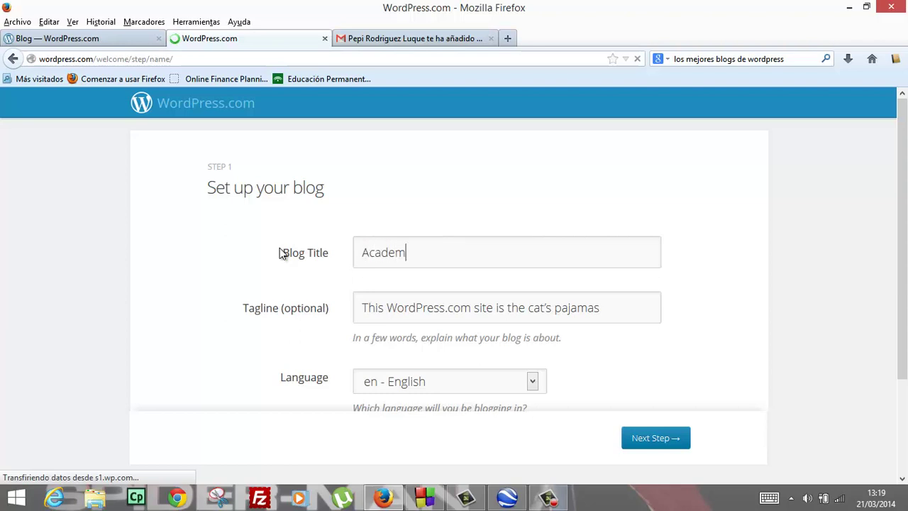
{"action": "type", "text": "ia Usero Blog"}
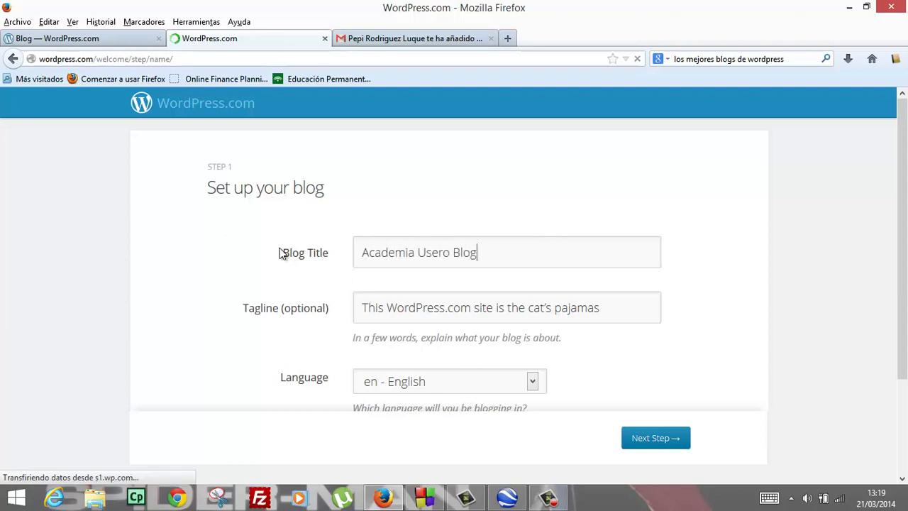
Set the tagline to 'Vídeos educativos a porrillo'
{"action": "key", "text": "Tab"}
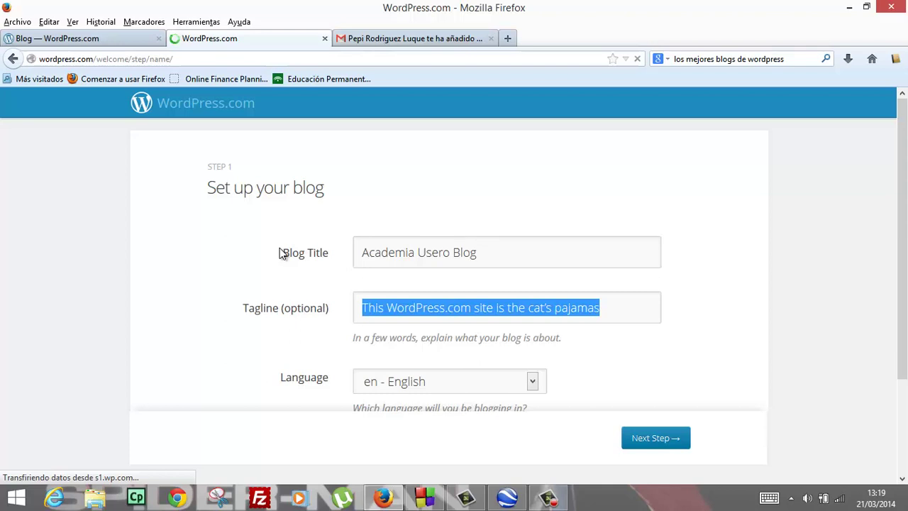
{"action": "type", "text": "Víde"}
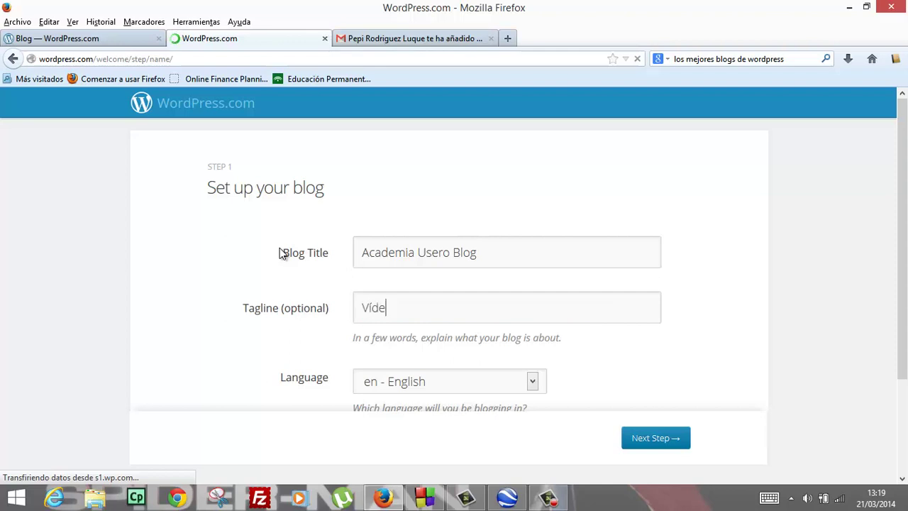
{"action": "type", "text": "os educactivo"}
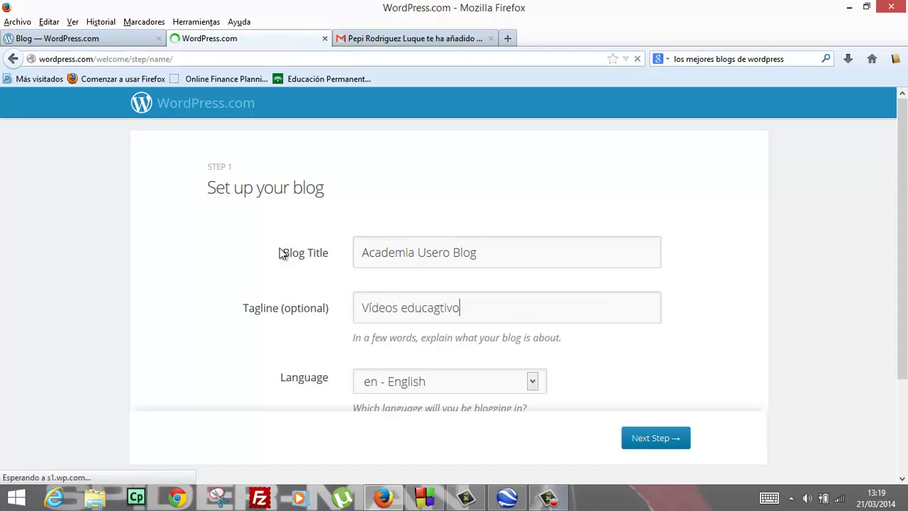
{"action": "key", "text": "BackSpace"}
{"action": "key", "text": "BackSpace"}
{"action": "key", "text": "BackSpace"}
{"action": "key", "text": "BackSpace"}
{"action": "key", "text": "BackSpace"}
{"action": "type", "text": "tivos "}
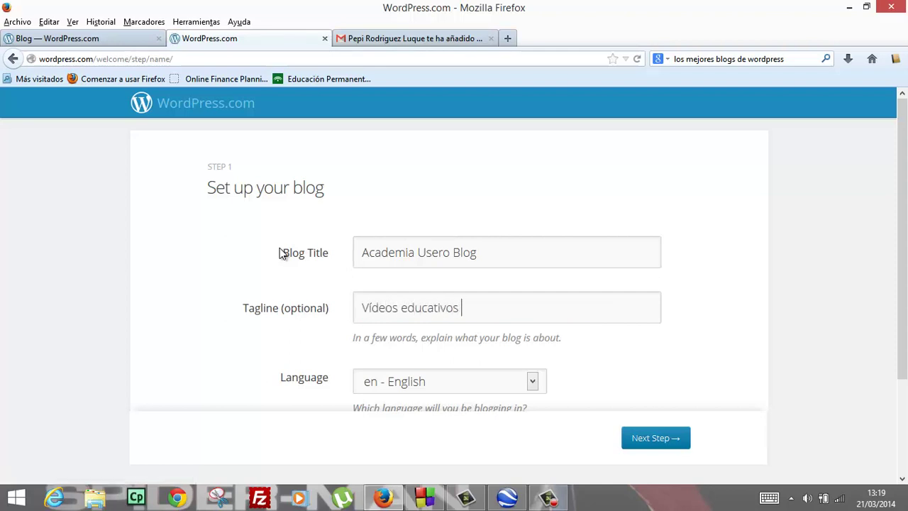
{"action": "type", "text": "a tutiplen"}
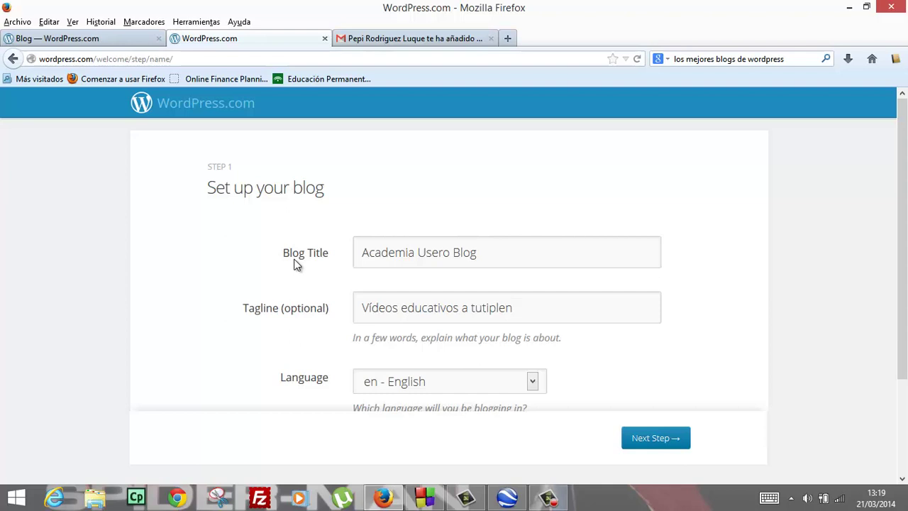
{"action": "key", "text": "BackSpace"}
{"action": "key", "text": "BackSpace"}
{"action": "key", "text": "BackSpace"}
{"action": "key", "text": "BackSpace"}
{"action": "key", "text": "BackSpace"}
{"action": "key", "text": "BackSpace"}
{"action": "key", "text": "BackSpace"}
{"action": "key", "text": "BackSpace"}
{"action": "type", "text": "porrillo"}
Choose es - Español as the blog language and advance to theme selection
{"action": "scroll", "coordinate": [270, 316], "scroll_direction": "down", "scroll_amount": 2}
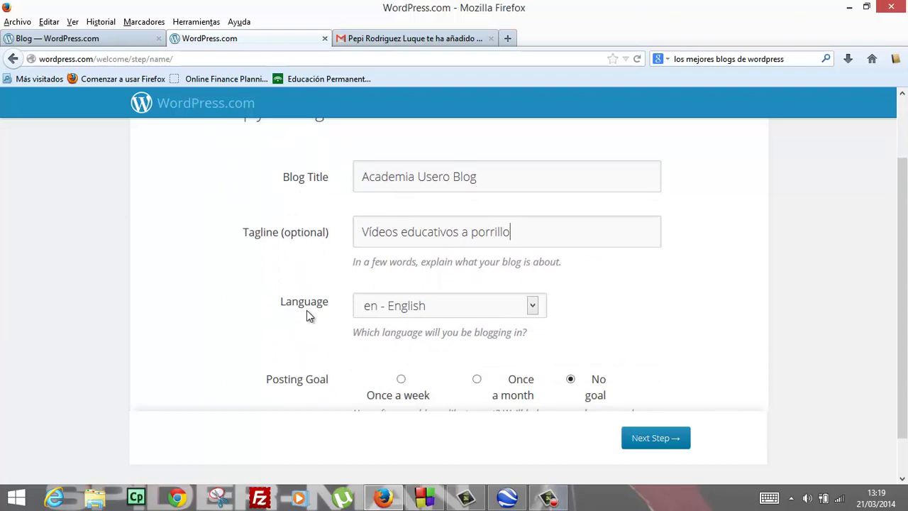
{"action": "left_click", "coordinate": [533, 306]}
{"action": "scroll", "coordinate": [461, 365], "scroll_direction": "down", "scroll_amount": 2}
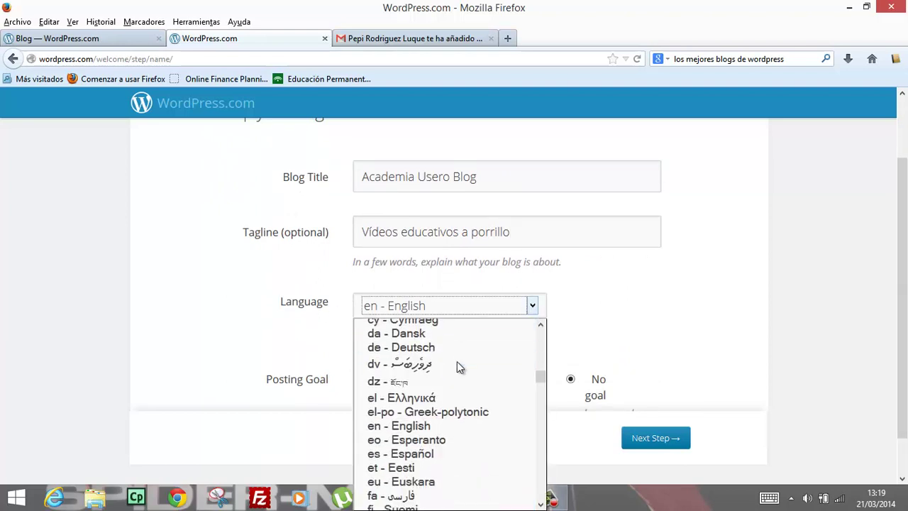
{"action": "left_click", "coordinate": [418, 441]}
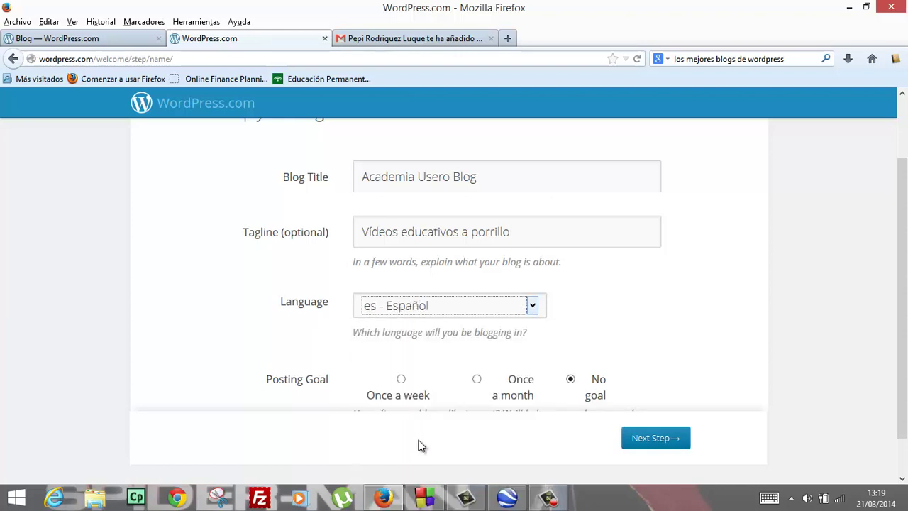
{"action": "scroll", "coordinate": [413, 366], "scroll_direction": "down", "scroll_amount": 1}
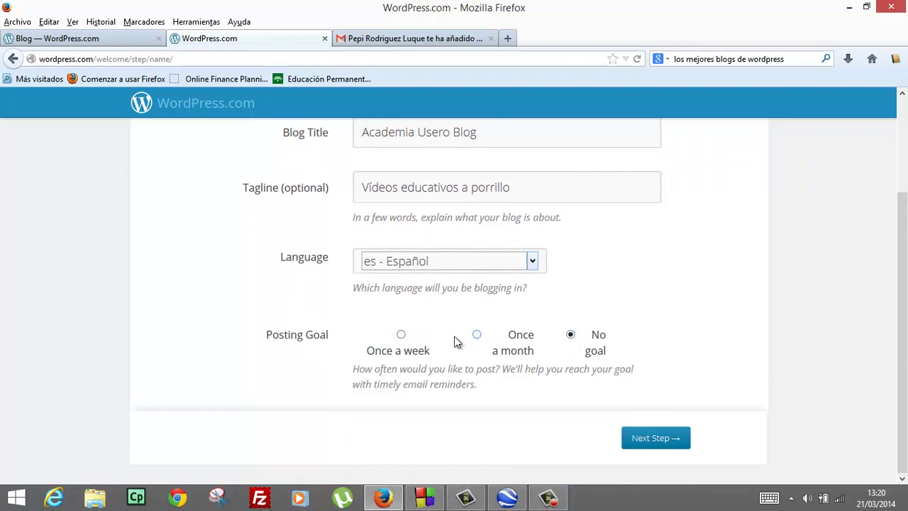
{"action": "left_click", "coordinate": [649, 445]}
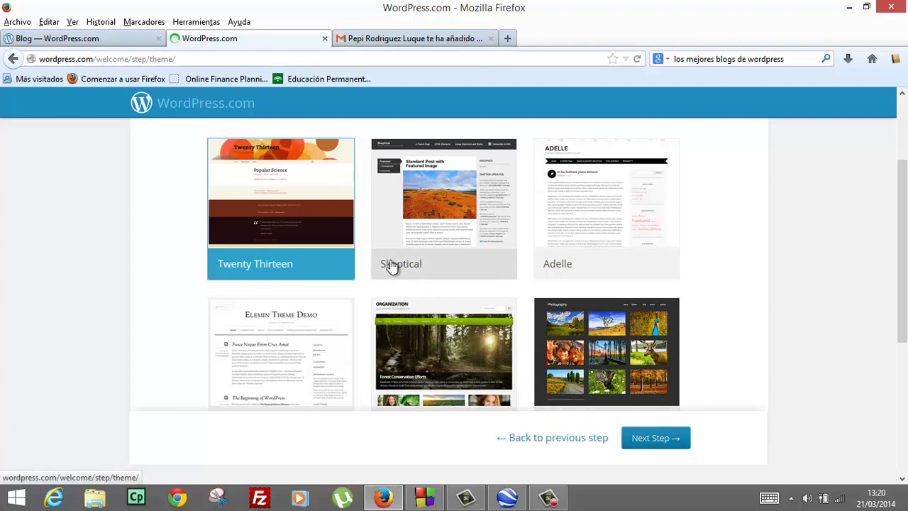
Load and browse several more batches of themes, past Photographer, Adventure, Nurture, Zoren and Writr
{"action": "scroll", "coordinate": [400, 271], "scroll_direction": "down", "scroll_amount": 5}
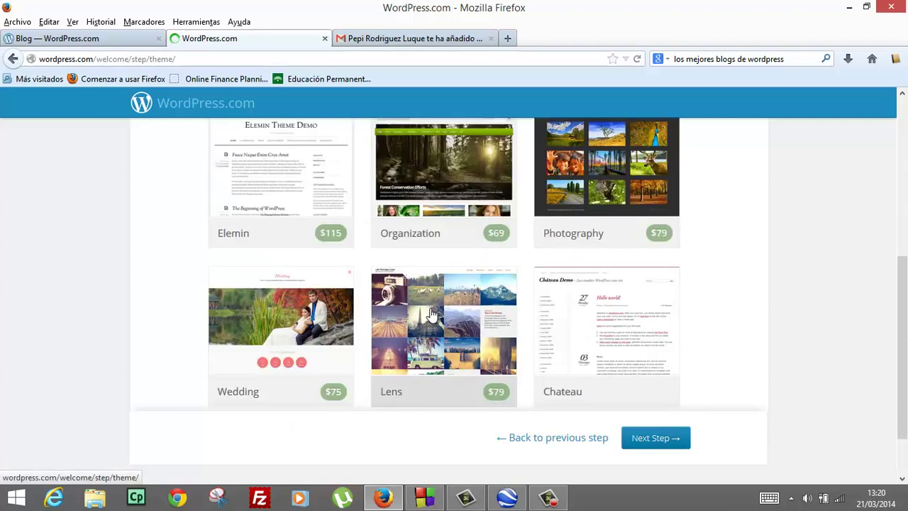
{"action": "scroll", "coordinate": [557, 383], "scroll_direction": "down", "scroll_amount": 2}
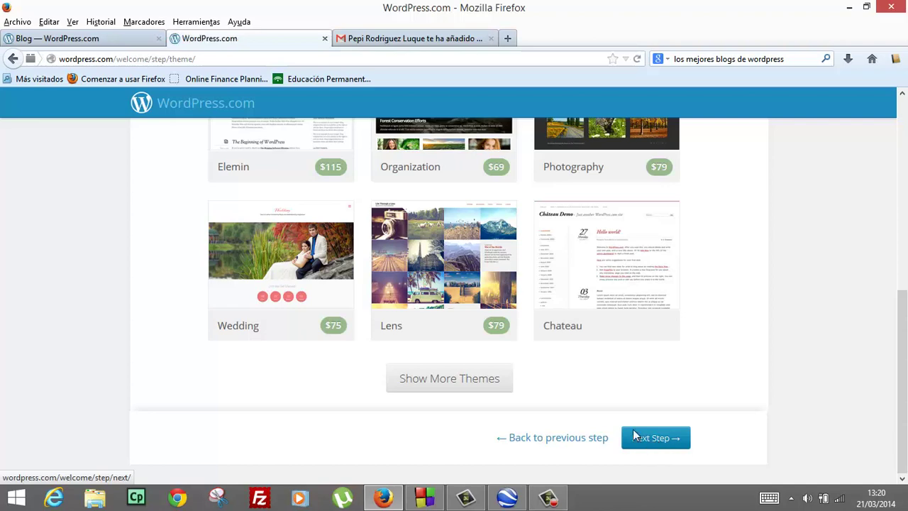
{"action": "scroll", "coordinate": [606, 397], "scroll_direction": "up", "scroll_amount": 6}
{"action": "scroll", "coordinate": [606, 397], "scroll_direction": "up", "scroll_amount": 4}
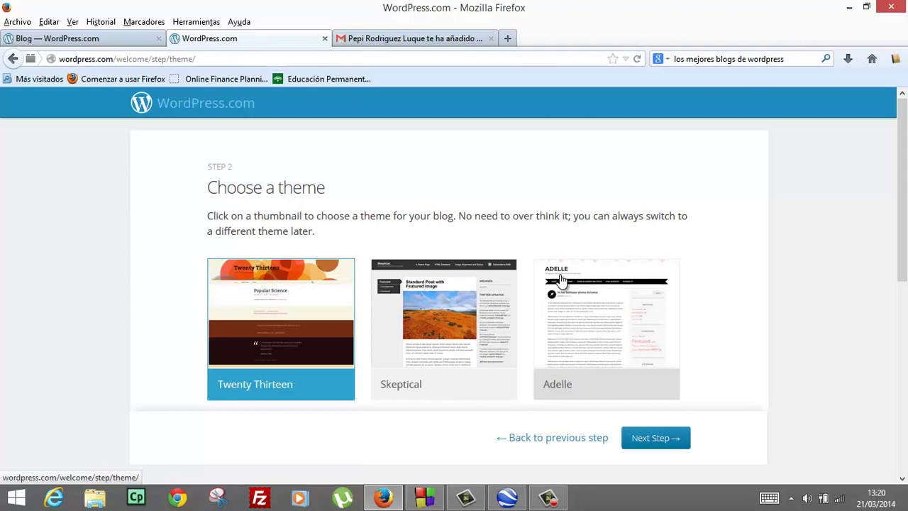
{"action": "scroll", "coordinate": [516, 305], "scroll_direction": "down", "scroll_amount": 2}
{"action": "scroll", "coordinate": [516, 305], "scroll_direction": "down", "scroll_amount": 8}
{"action": "scroll", "coordinate": [516, 305], "scroll_direction": "up", "scroll_amount": 8}
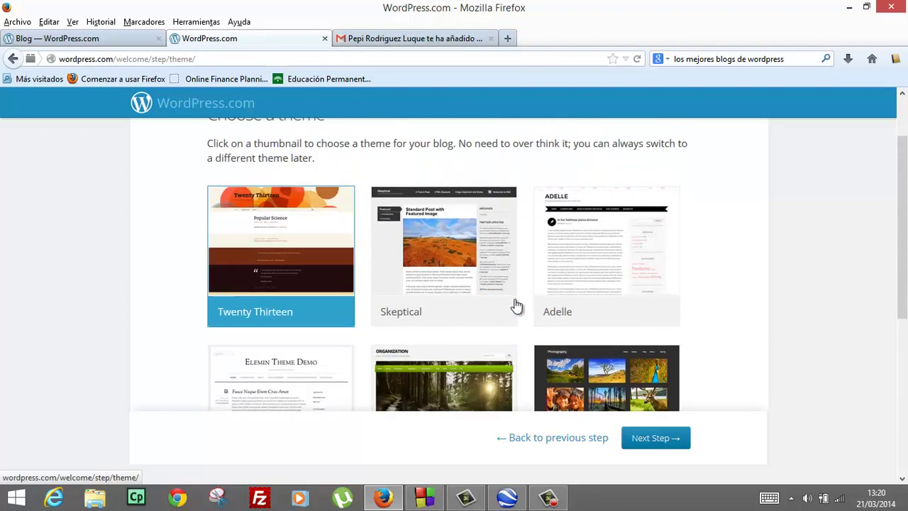
{"action": "scroll", "coordinate": [516, 305], "scroll_direction": "down", "scroll_amount": 8}
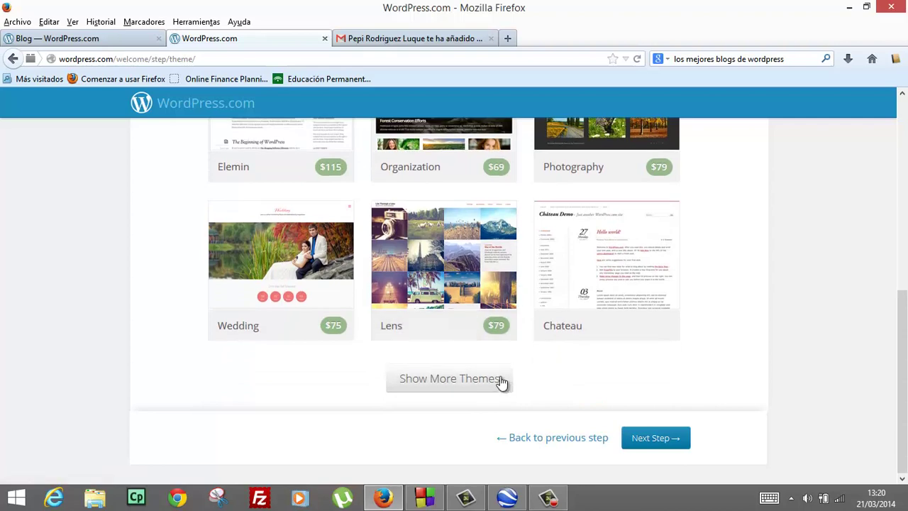
{"action": "left_click", "coordinate": [502, 381]}
{"action": "scroll", "coordinate": [516, 327], "scroll_direction": "down", "scroll_amount": 6}
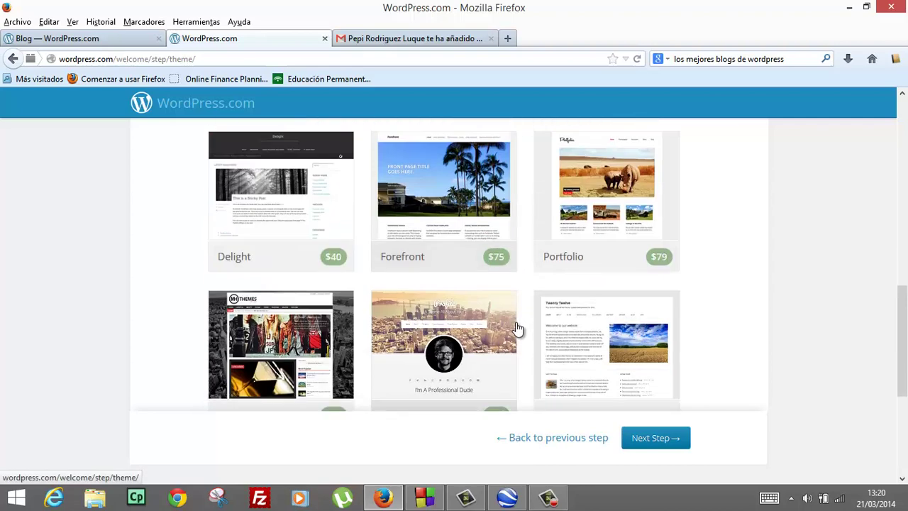
{"action": "scroll", "coordinate": [518, 330], "scroll_direction": "down", "scroll_amount": 1}
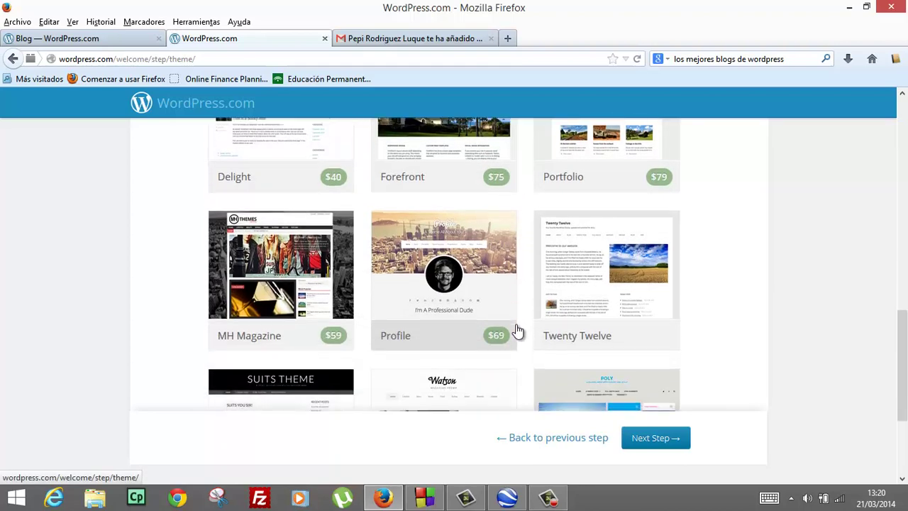
{"action": "scroll", "coordinate": [518, 330], "scroll_direction": "down", "scroll_amount": 2}
{"action": "scroll", "coordinate": [518, 329], "scroll_direction": "up", "scroll_amount": 1}
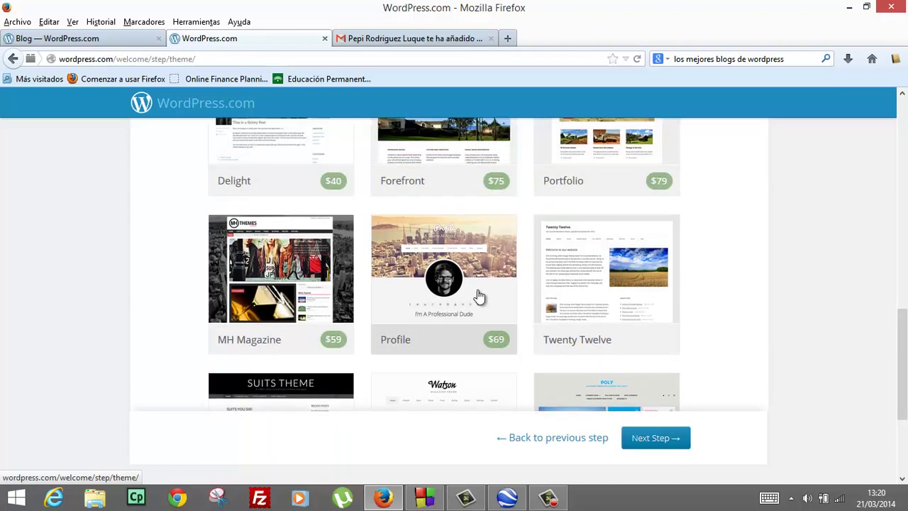
{"action": "scroll", "coordinate": [572, 290], "scroll_direction": "down", "scroll_amount": 4}
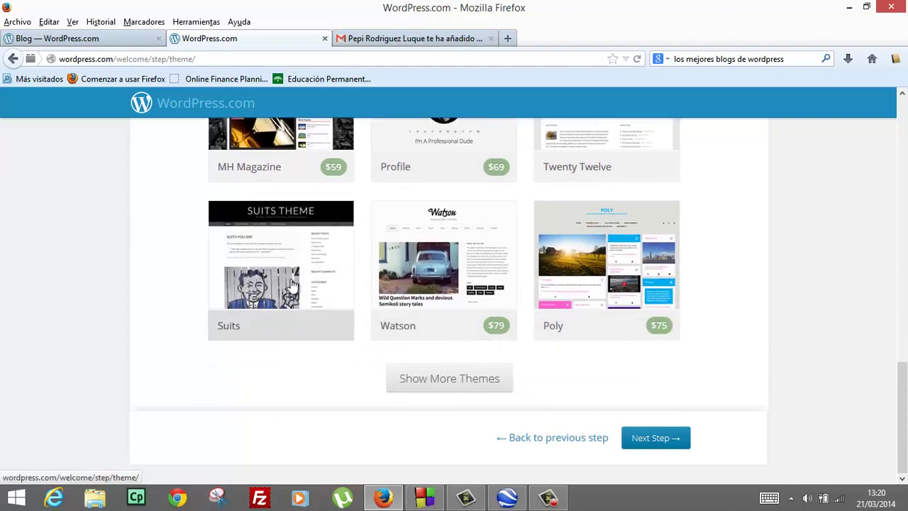
{"action": "left_click", "coordinate": [453, 380]}
{"action": "scroll", "coordinate": [447, 319], "scroll_direction": "down", "scroll_amount": 7}
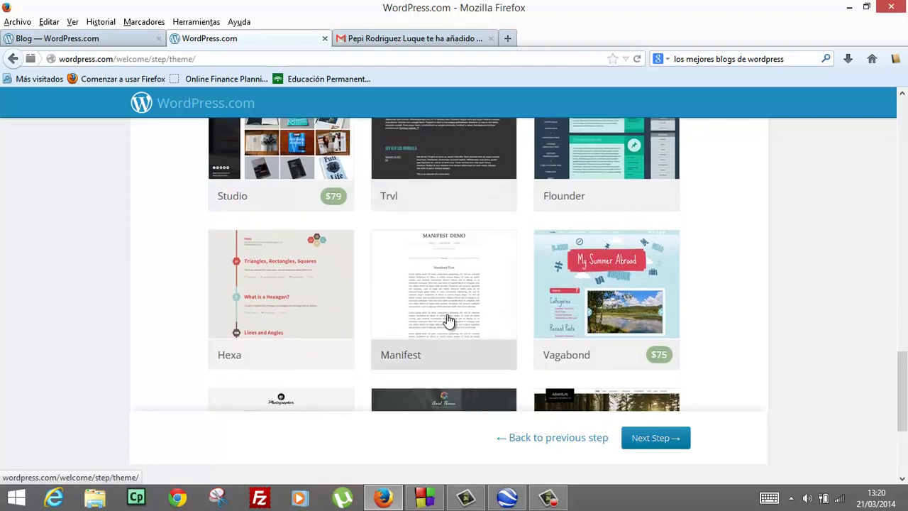
{"action": "scroll", "coordinate": [448, 319], "scroll_direction": "up", "scroll_amount": 3}
{"action": "scroll", "coordinate": [447, 320], "scroll_direction": "down", "scroll_amount": 5}
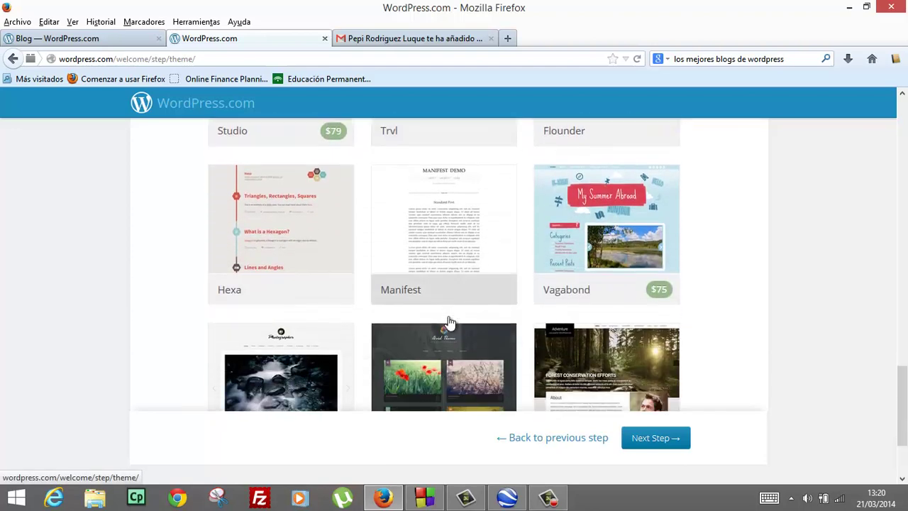
{"action": "scroll", "coordinate": [447, 322], "scroll_direction": "down", "scroll_amount": 3}
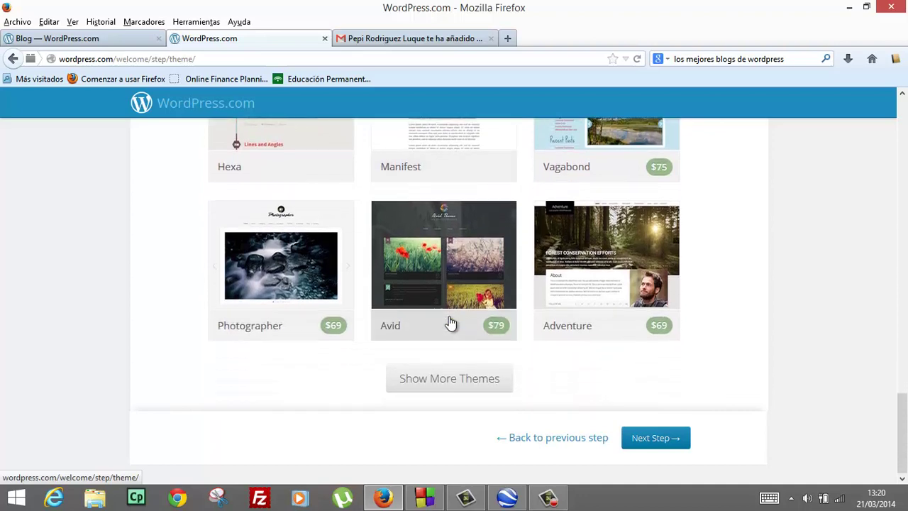
{"action": "left_click", "coordinate": [447, 380]}
{"action": "scroll", "coordinate": [467, 351], "scroll_direction": "down", "scroll_amount": 3}
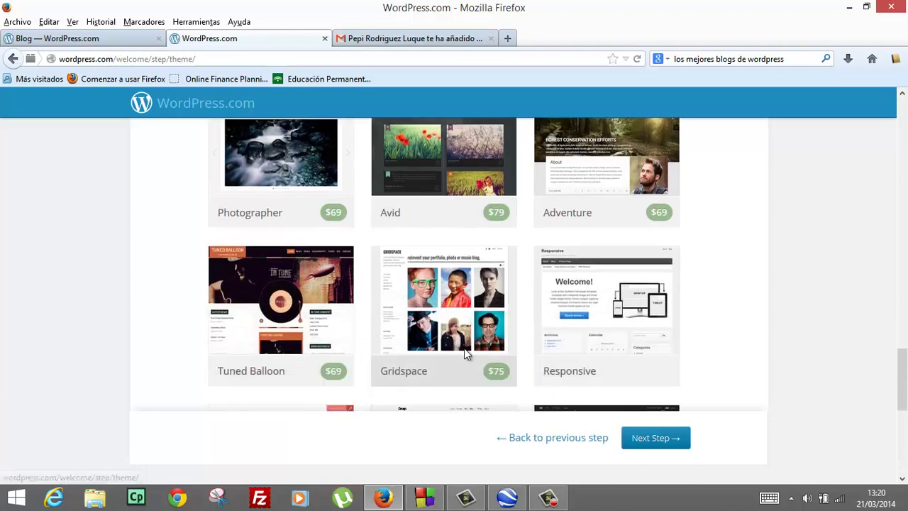
{"action": "scroll", "coordinate": [465, 353], "scroll_direction": "down", "scroll_amount": 3}
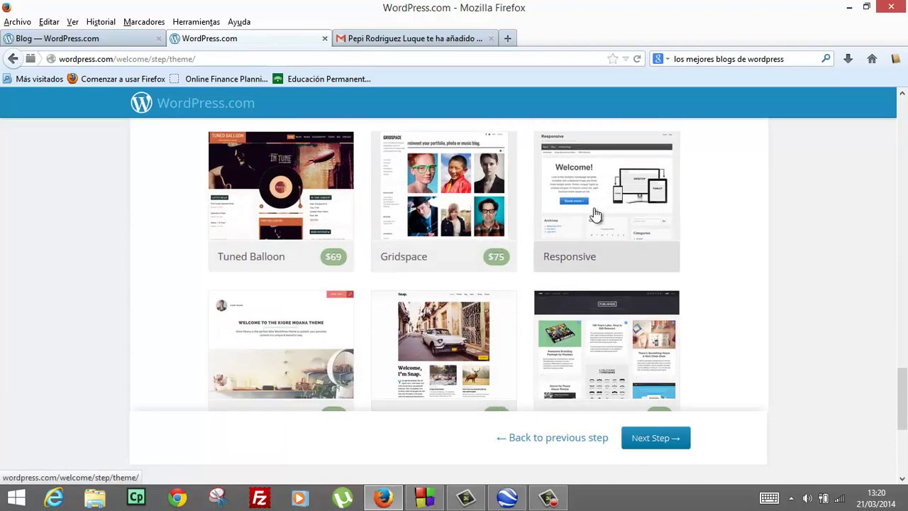
{"action": "scroll", "coordinate": [588, 218], "scroll_direction": "down", "scroll_amount": 4}
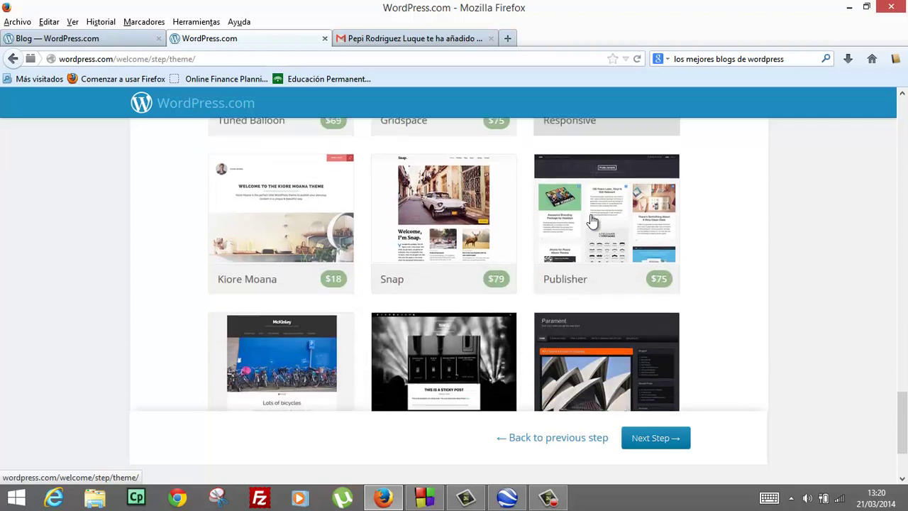
{"action": "scroll", "coordinate": [591, 220], "scroll_direction": "up", "scroll_amount": 4}
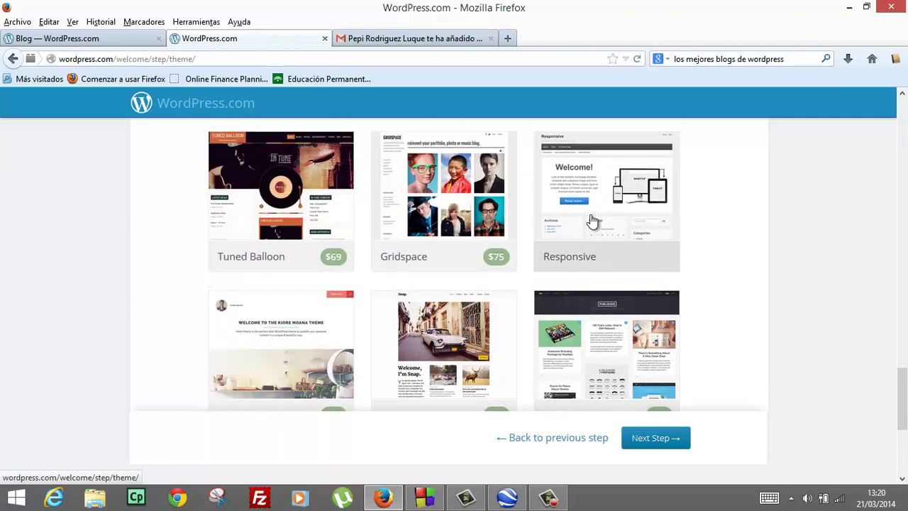
{"action": "scroll", "coordinate": [592, 221], "scroll_direction": "down", "scroll_amount": 3}
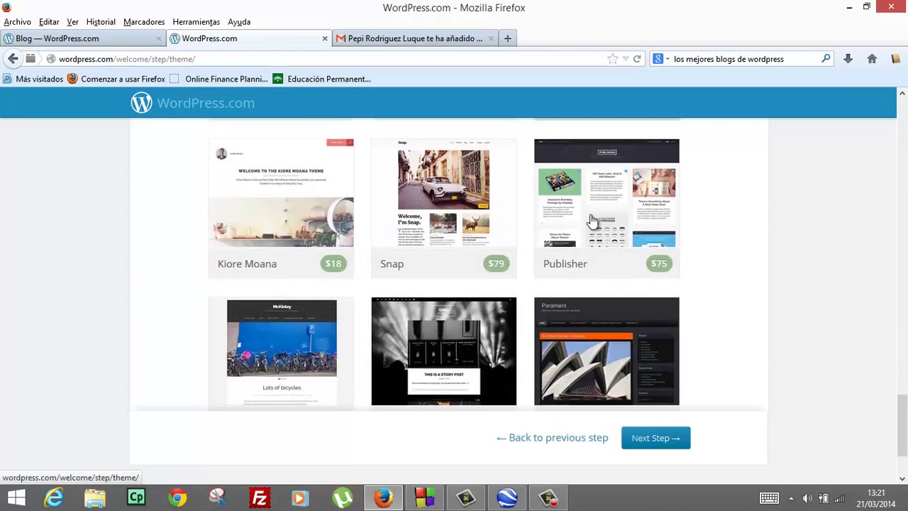
{"action": "scroll", "coordinate": [593, 221], "scroll_direction": "down", "scroll_amount": 3}
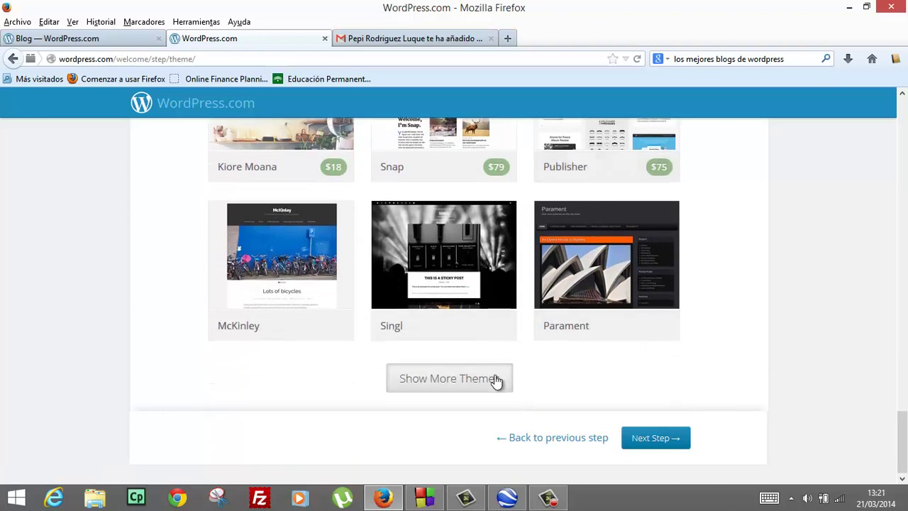
{"action": "left_click", "coordinate": [497, 379]}
{"action": "scroll", "coordinate": [500, 362], "scroll_direction": "down", "scroll_amount": 8}
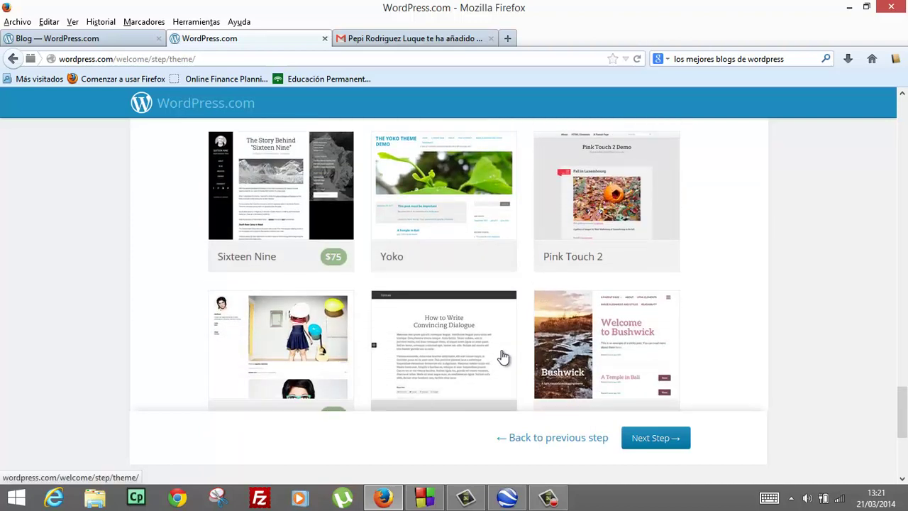
{"action": "scroll", "coordinate": [502, 356], "scroll_direction": "down", "scroll_amount": 4}
{"action": "scroll", "coordinate": [502, 356], "scroll_direction": "up", "scroll_amount": 2}
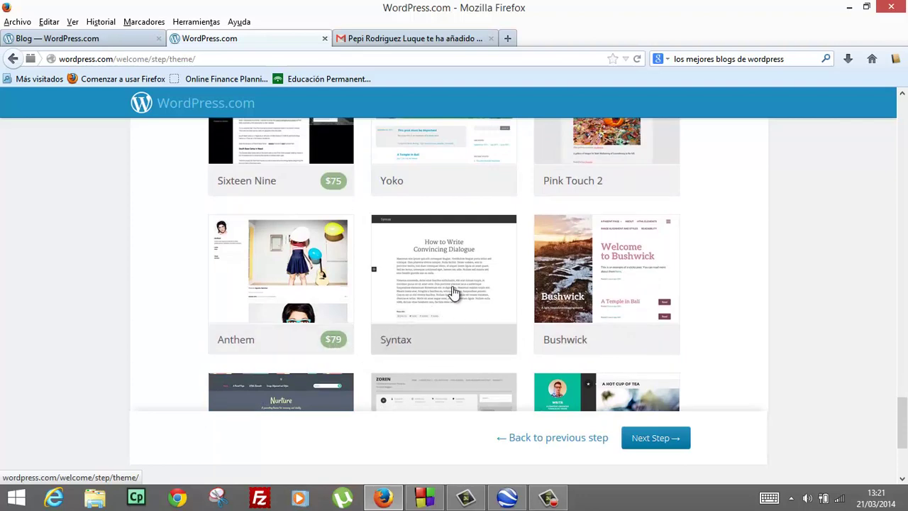
{"action": "scroll", "coordinate": [454, 295], "scroll_direction": "down", "scroll_amount": 2}
{"action": "scroll", "coordinate": [454, 292], "scroll_direction": "down", "scroll_amount": 2}
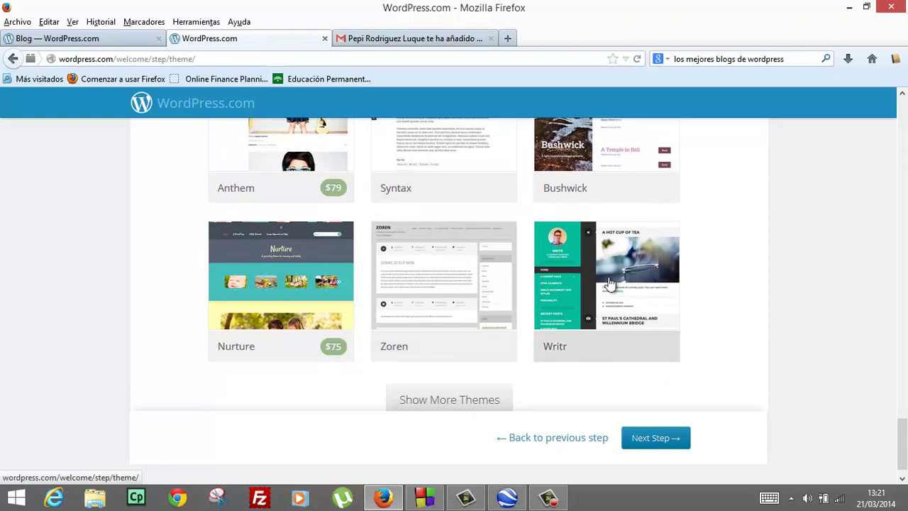
{"action": "scroll", "coordinate": [607, 287], "scroll_direction": "down", "scroll_amount": 1}
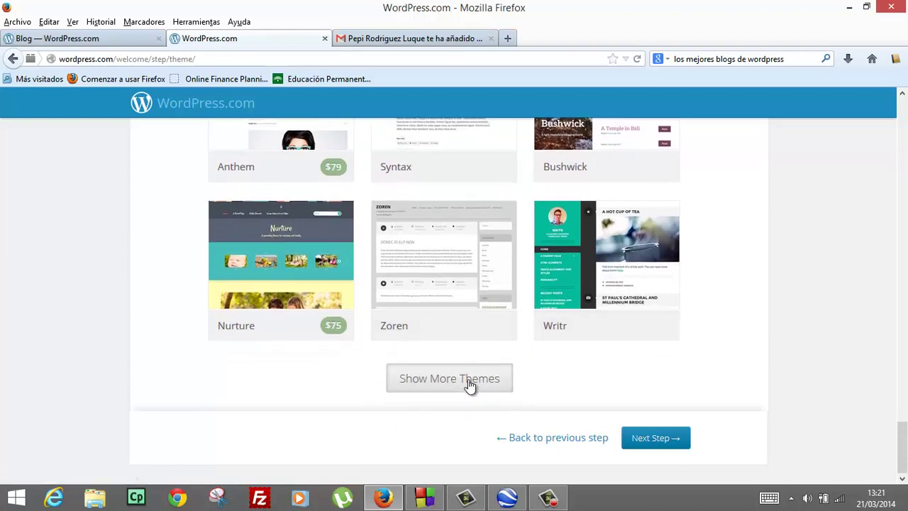
{"action": "left_click", "coordinate": [470, 383]}
Review the remaining themes and scroll back to the top of the theme grid
{"action": "scroll", "coordinate": [478, 362], "scroll_direction": "down", "scroll_amount": 5}
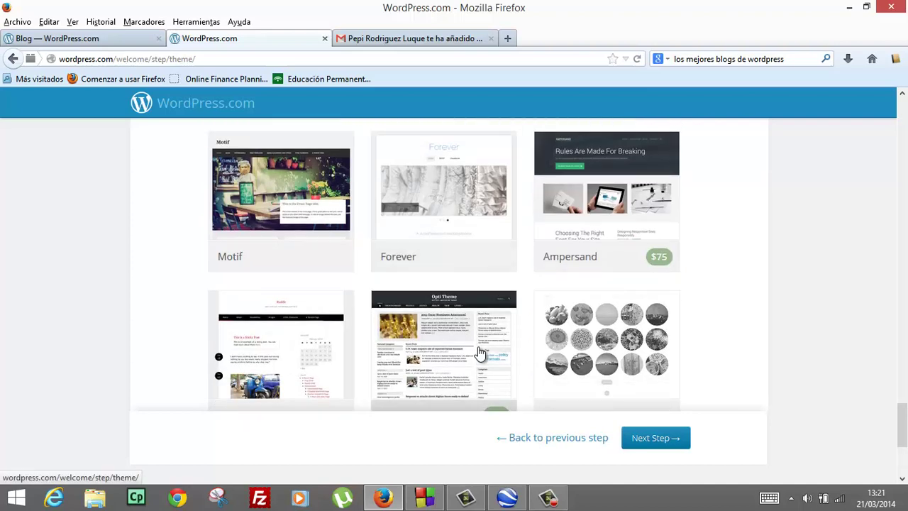
{"action": "scroll", "coordinate": [480, 352], "scroll_direction": "down", "scroll_amount": 1}
{"action": "scroll", "coordinate": [480, 353], "scroll_direction": "down", "scroll_amount": 2}
{"action": "scroll", "coordinate": [480, 353], "scroll_direction": "up", "scroll_amount": 3}
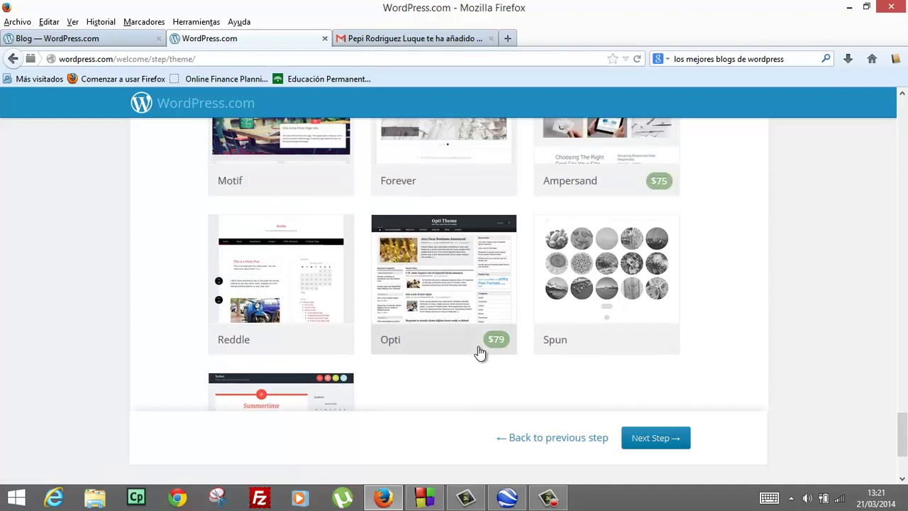
{"action": "scroll", "coordinate": [480, 352], "scroll_direction": "down", "scroll_amount": 2}
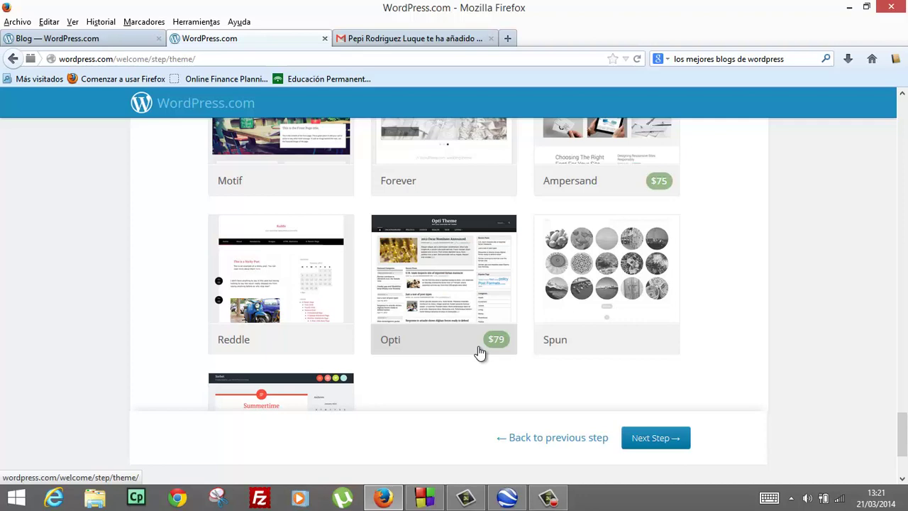
{"action": "scroll", "coordinate": [479, 352], "scroll_direction": "down", "scroll_amount": 2}
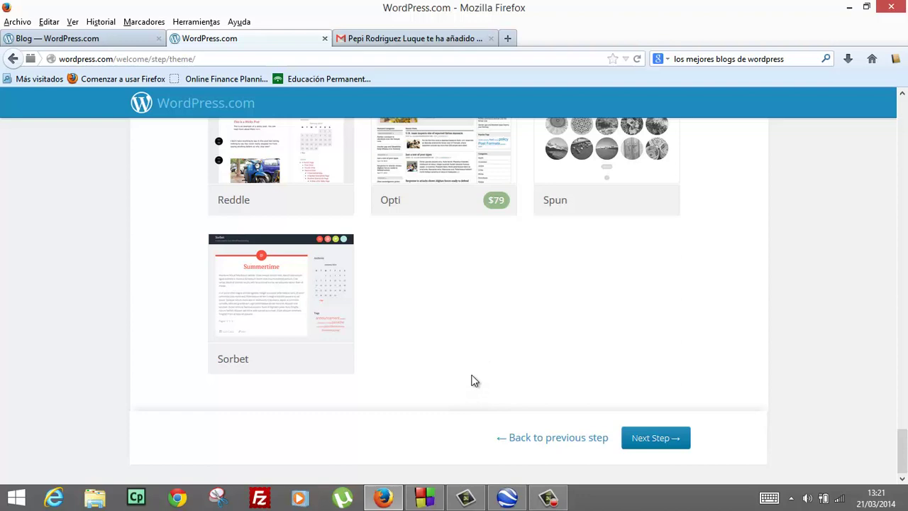
{"action": "scroll", "coordinate": [474, 381], "scroll_direction": "up", "scroll_amount": 4}
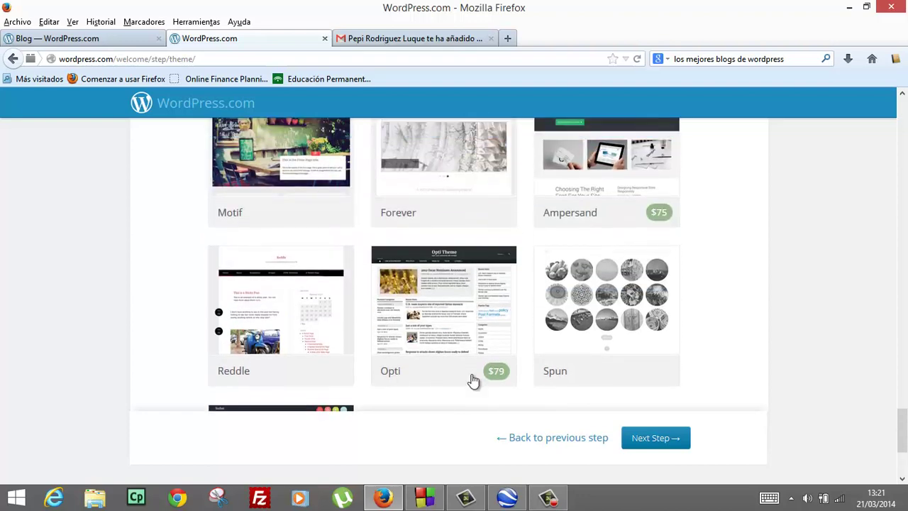
{"action": "scroll", "coordinate": [474, 381], "scroll_direction": "down", "scroll_amount": 4}
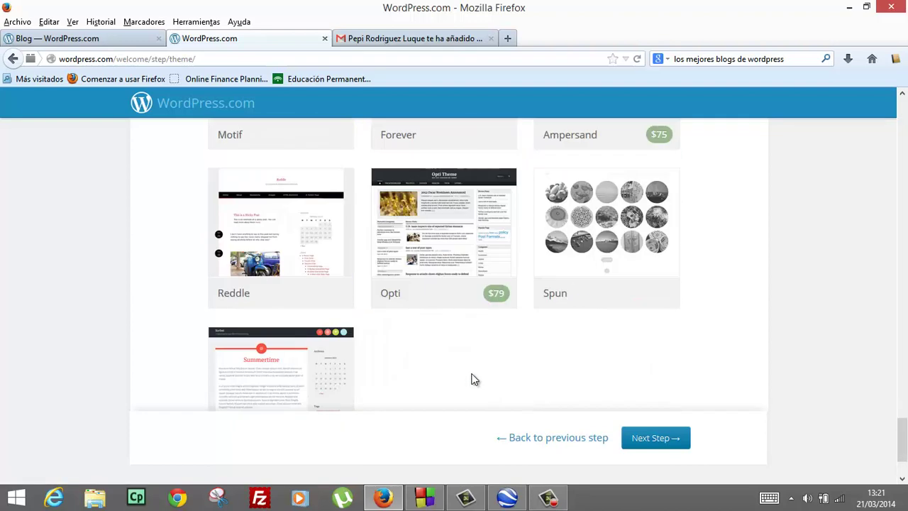
{"action": "scroll", "coordinate": [473, 380], "scroll_direction": "up", "scroll_amount": 7}
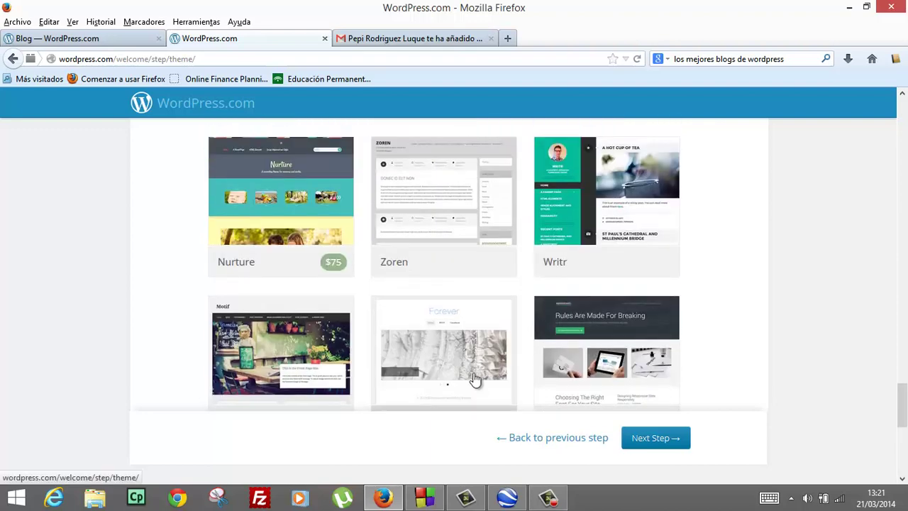
{"action": "scroll", "coordinate": [474, 380], "scroll_direction": "up", "scroll_amount": 7}
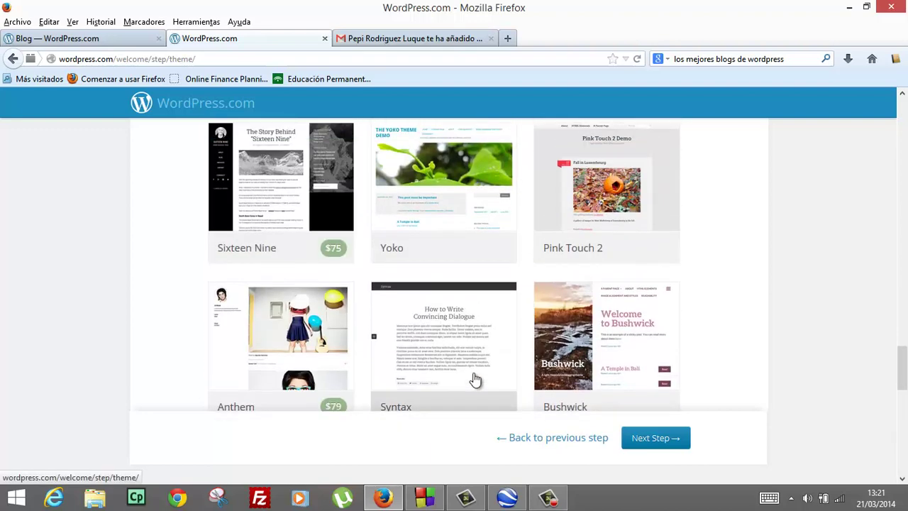
{"action": "scroll", "coordinate": [475, 381], "scroll_direction": "up", "scroll_amount": 3}
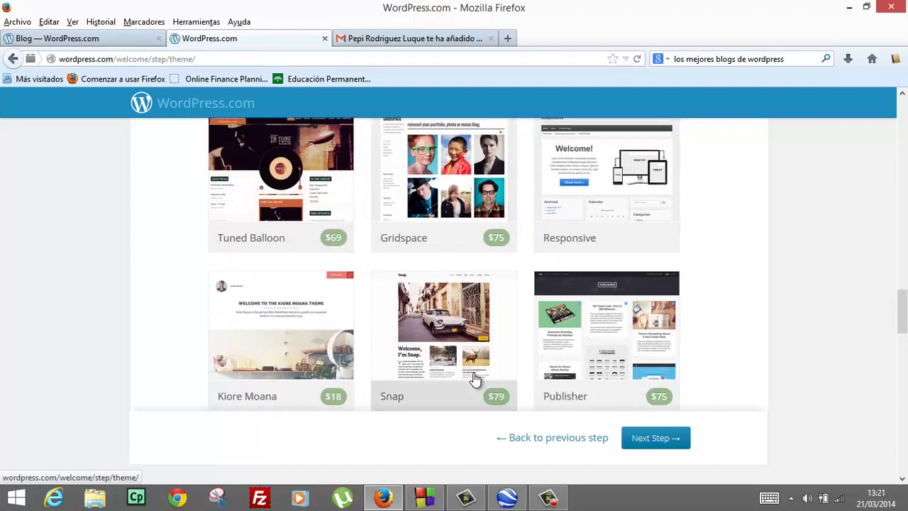
{"action": "scroll", "coordinate": [475, 381], "scroll_direction": "up", "scroll_amount": 3}
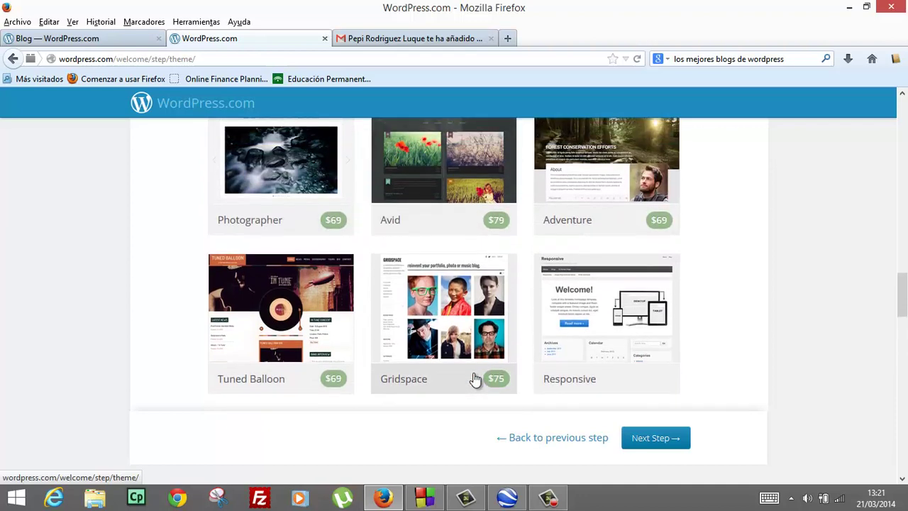
{"action": "scroll", "coordinate": [475, 381], "scroll_direction": "down", "scroll_amount": 1}
{"action": "scroll", "coordinate": [475, 381], "scroll_direction": "down", "scroll_amount": 1}
{"action": "scroll", "coordinate": [475, 381], "scroll_direction": "up", "scroll_amount": 3}
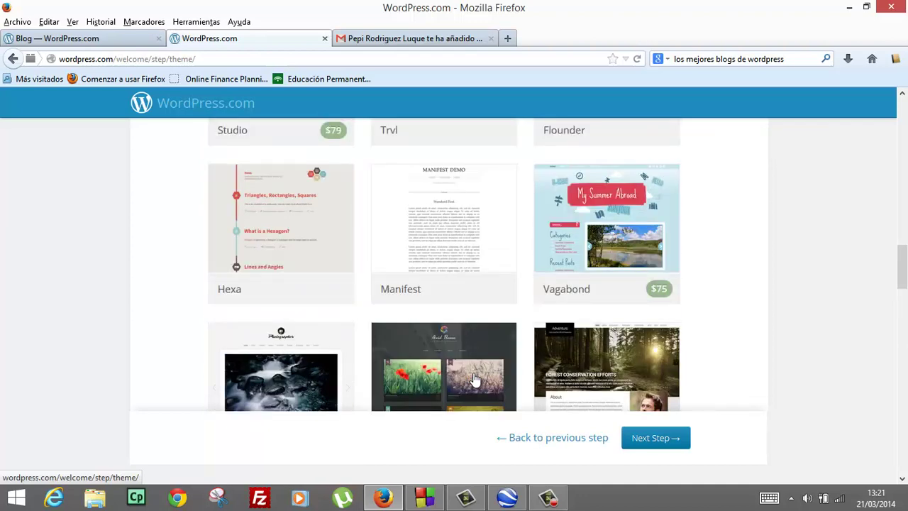
{"action": "scroll", "coordinate": [475, 381], "scroll_direction": "down", "scroll_amount": 4}
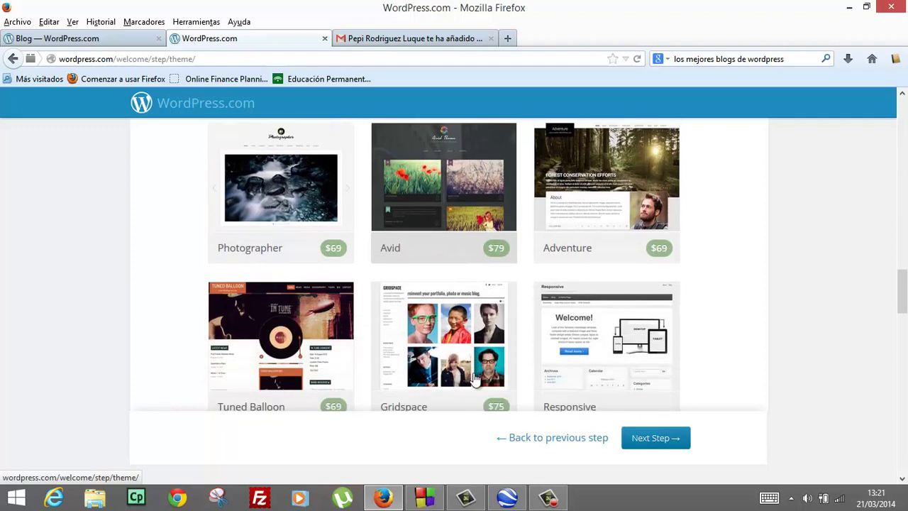
{"action": "scroll", "coordinate": [475, 381], "scroll_direction": "up", "scroll_amount": 6}
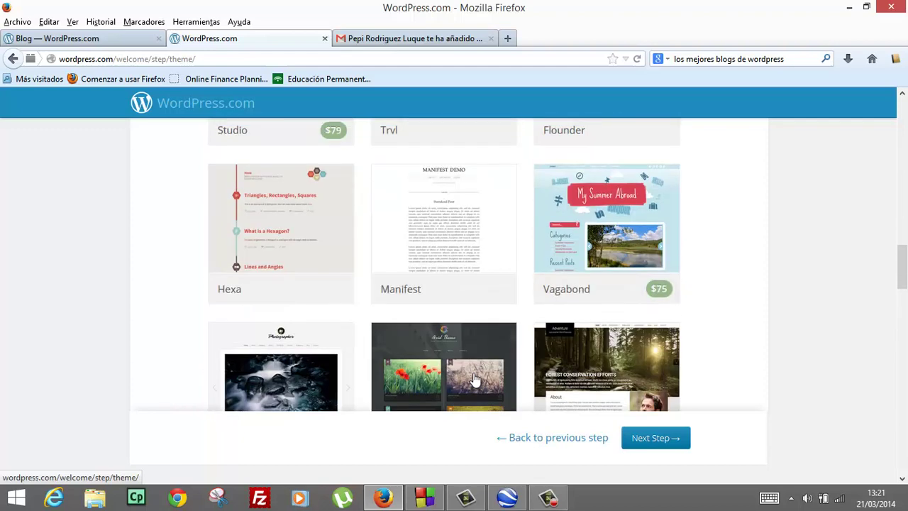
{"action": "scroll", "coordinate": [475, 380], "scroll_direction": "up", "scroll_amount": 2}
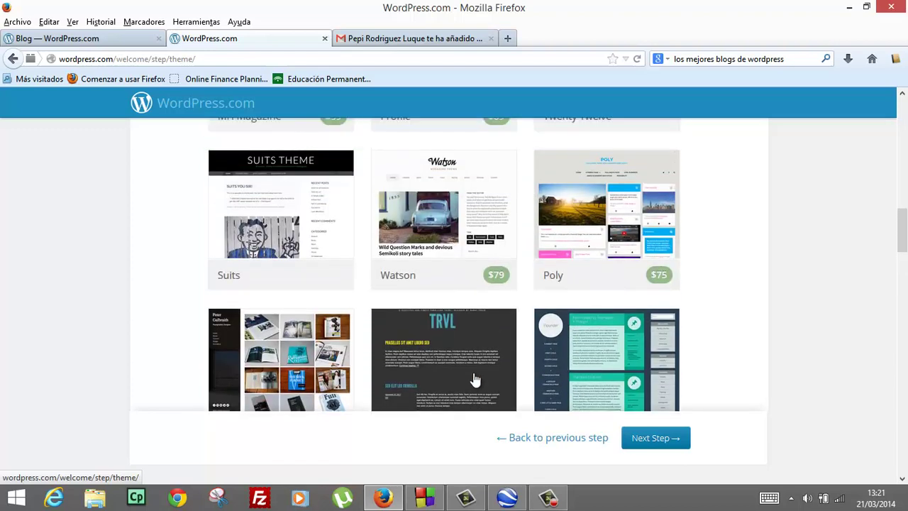
{"action": "scroll", "coordinate": [475, 380], "scroll_direction": "up", "scroll_amount": 3}
{"action": "scroll", "coordinate": [475, 381], "scroll_direction": "down", "scroll_amount": 2}
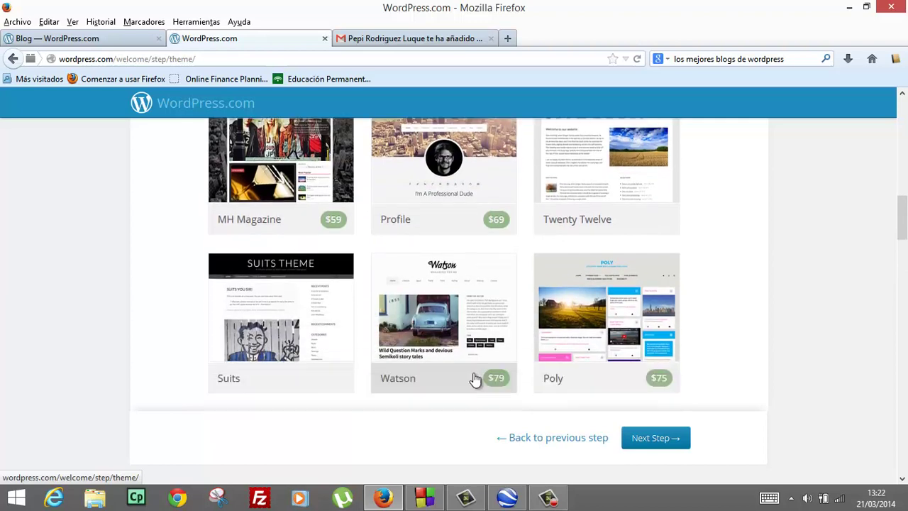
{"action": "scroll", "coordinate": [475, 380], "scroll_direction": "down", "scroll_amount": 1}
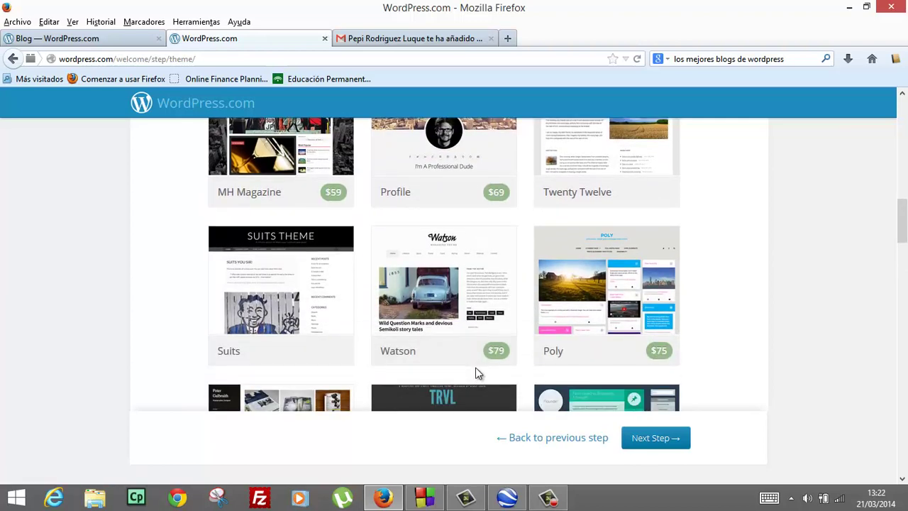
{"action": "scroll", "coordinate": [475, 373], "scroll_direction": "up", "scroll_amount": 4}
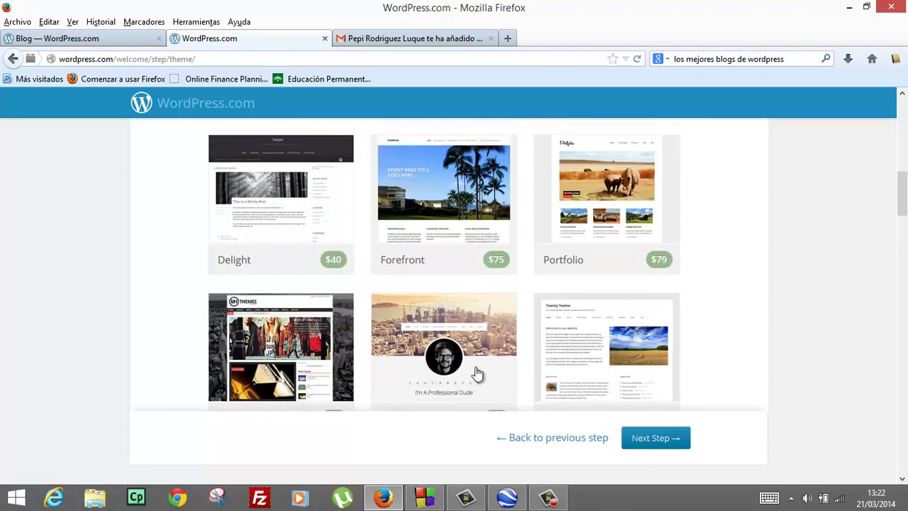
{"action": "scroll", "coordinate": [476, 373], "scroll_direction": "down", "scroll_amount": 1}
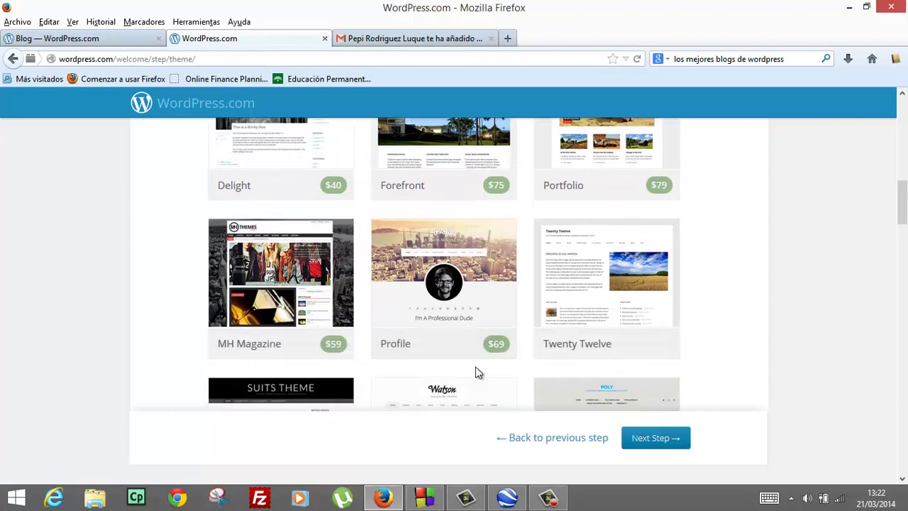
{"action": "scroll", "coordinate": [476, 373], "scroll_direction": "up", "scroll_amount": 4}
{"action": "scroll", "coordinate": [475, 371], "scroll_direction": "up", "scroll_amount": 4}
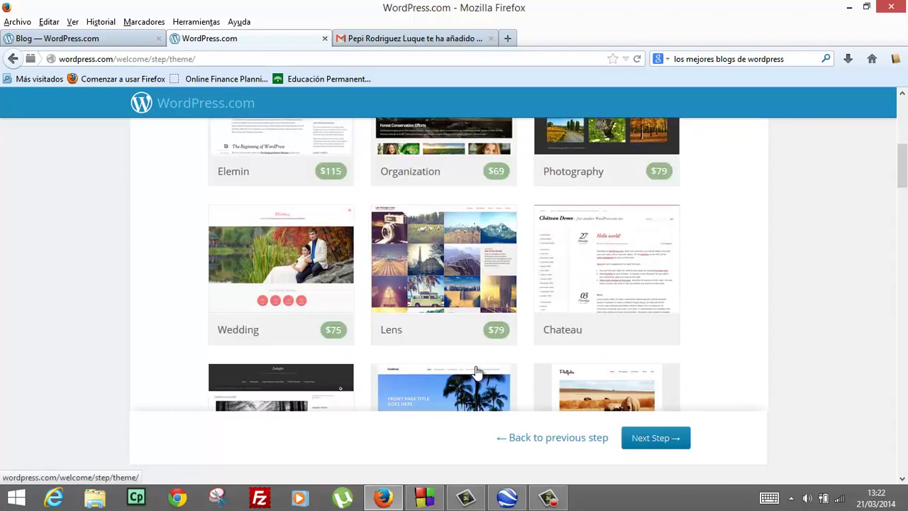
{"action": "scroll", "coordinate": [475, 371], "scroll_direction": "up", "scroll_amount": 6}
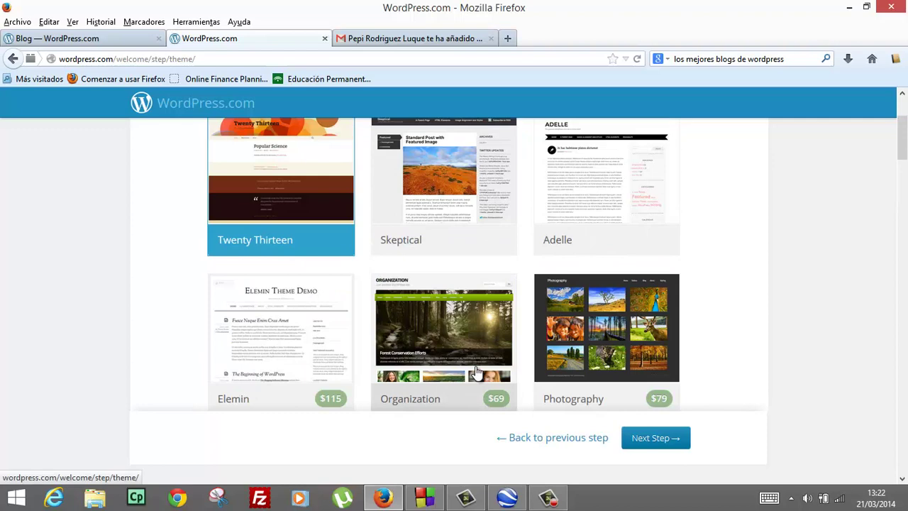
{"action": "scroll", "coordinate": [476, 373], "scroll_direction": "up", "scroll_amount": 4}
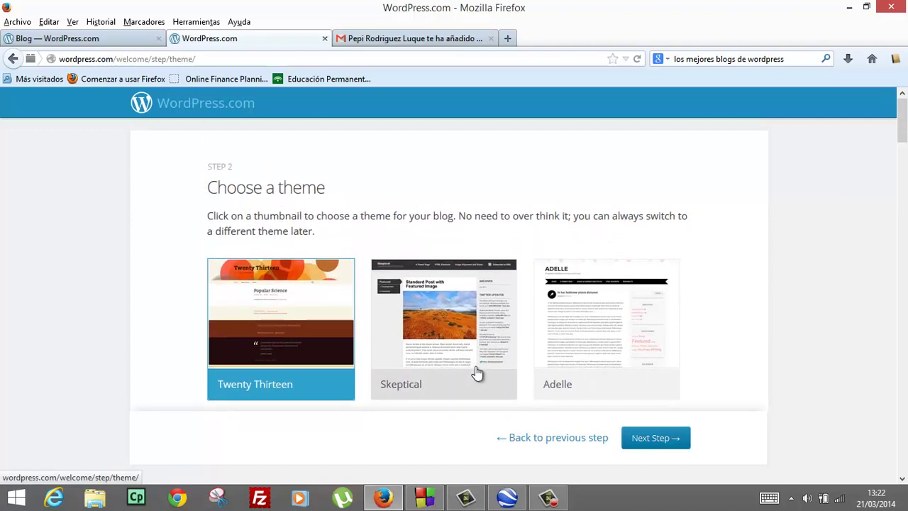
{"action": "scroll", "coordinate": [477, 373], "scroll_direction": "down", "scroll_amount": 2}
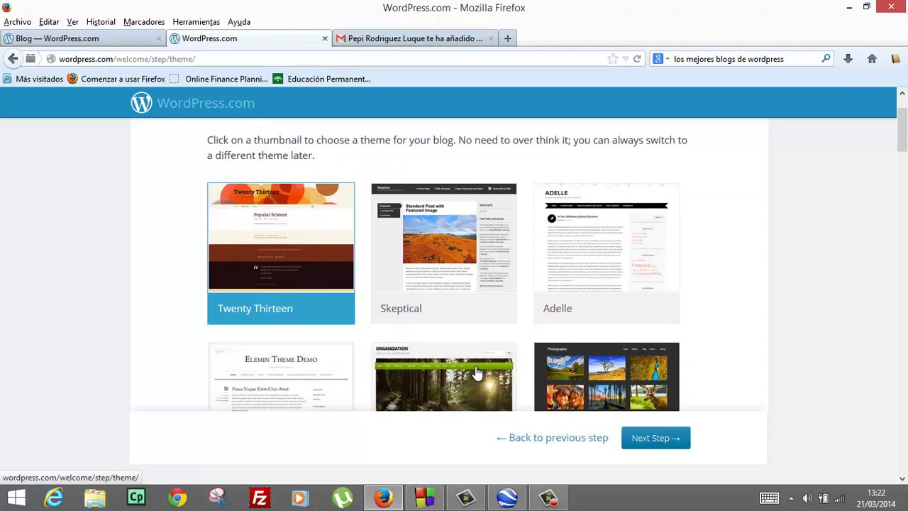
{"action": "scroll", "coordinate": [532, 340], "scroll_direction": "down", "scroll_amount": 9}
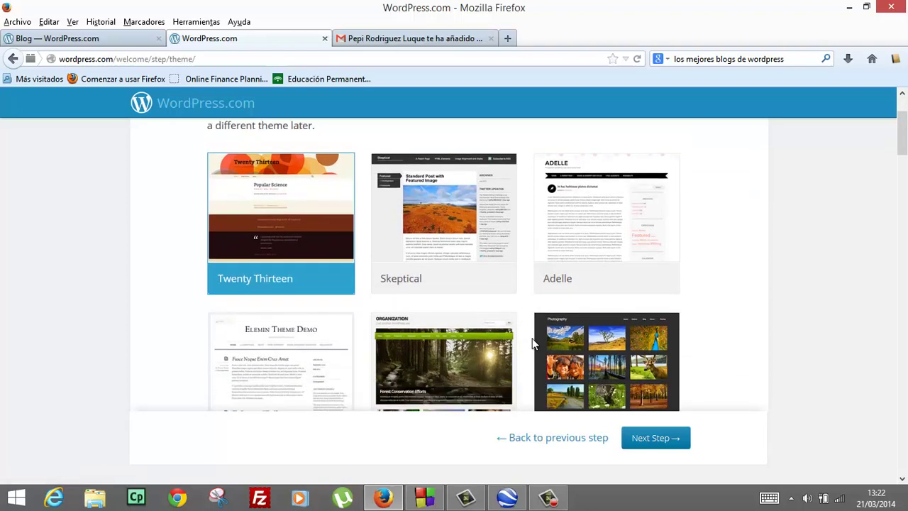
{"action": "scroll", "coordinate": [532, 340], "scroll_direction": "down", "scroll_amount": 7}
{"action": "scroll", "coordinate": [532, 341], "scroll_direction": "up", "scroll_amount": 4}
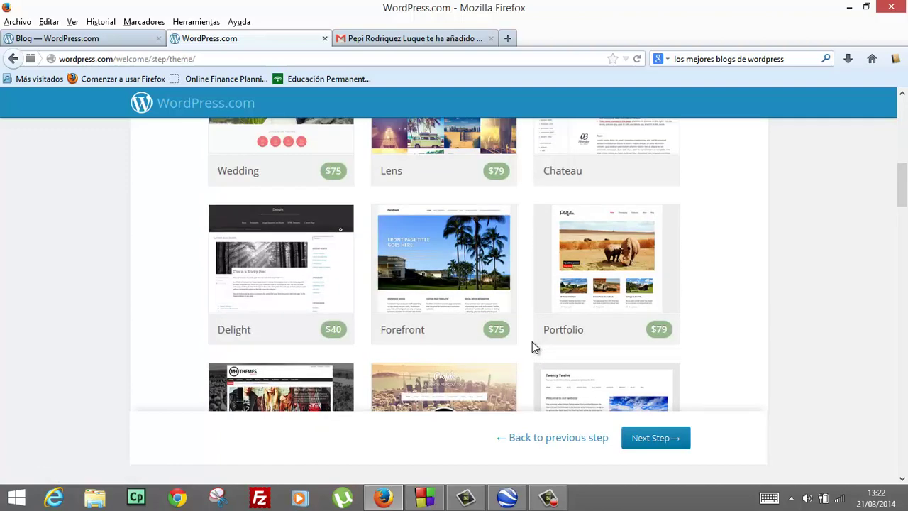
{"action": "scroll", "coordinate": [531, 342], "scroll_direction": "down", "scroll_amount": 8}
{"action": "scroll", "coordinate": [532, 341], "scroll_direction": "up", "scroll_amount": 2}
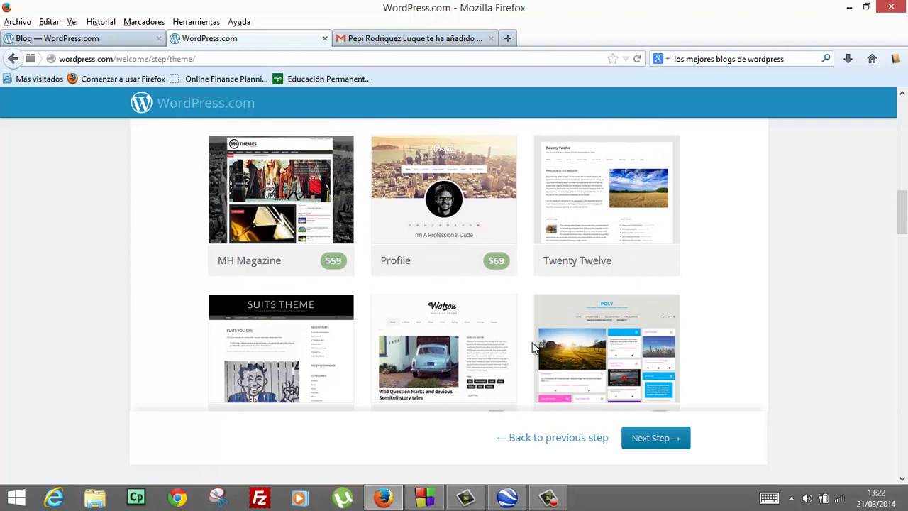
{"action": "scroll", "coordinate": [532, 342], "scroll_direction": "down", "scroll_amount": 4}
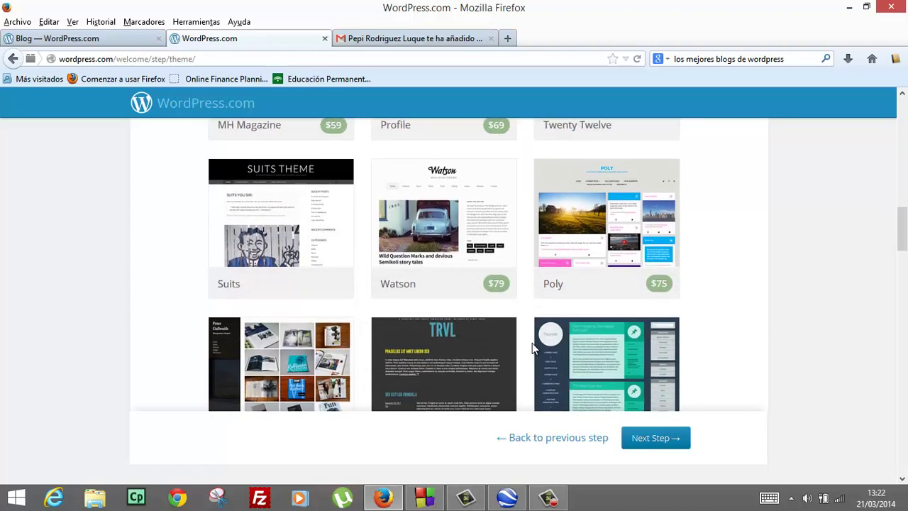
{"action": "scroll", "coordinate": [532, 342], "scroll_direction": "down", "scroll_amount": 4}
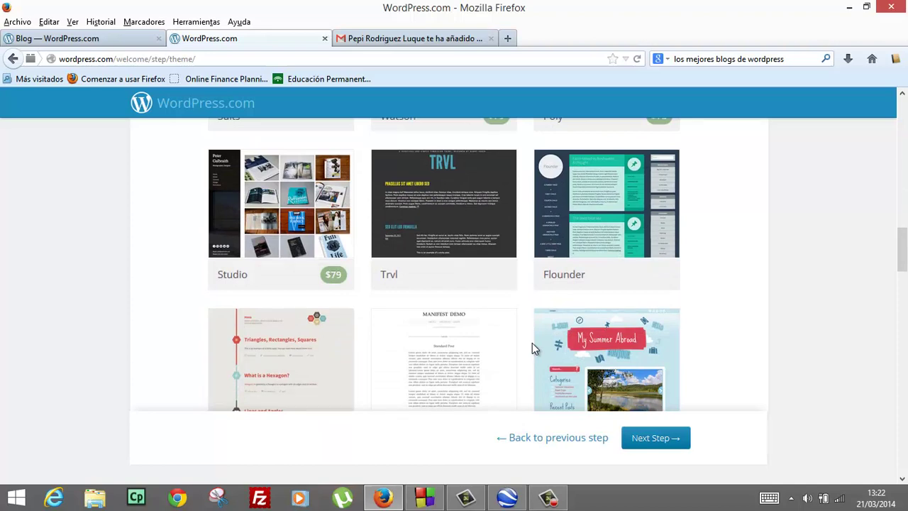
{"action": "scroll", "coordinate": [532, 342], "scroll_direction": "down", "scroll_amount": 8}
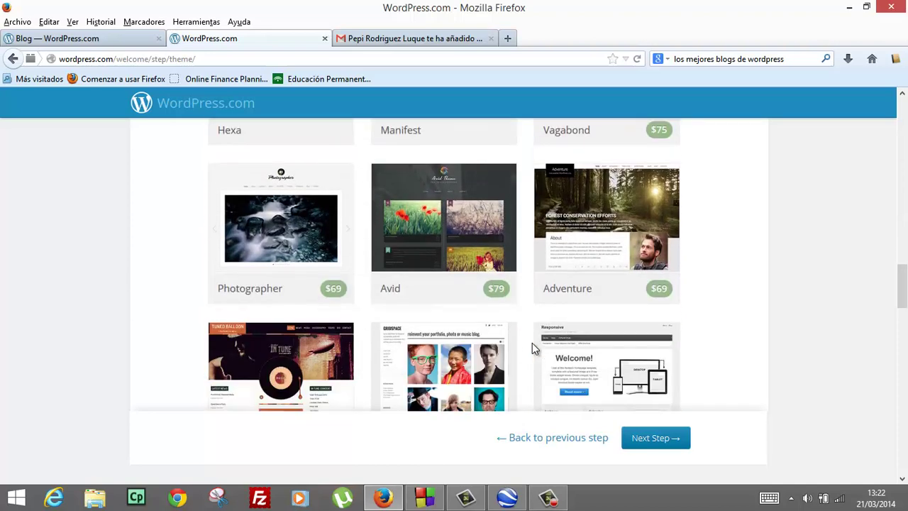
{"action": "scroll", "coordinate": [531, 343], "scroll_direction": "down", "scroll_amount": 4}
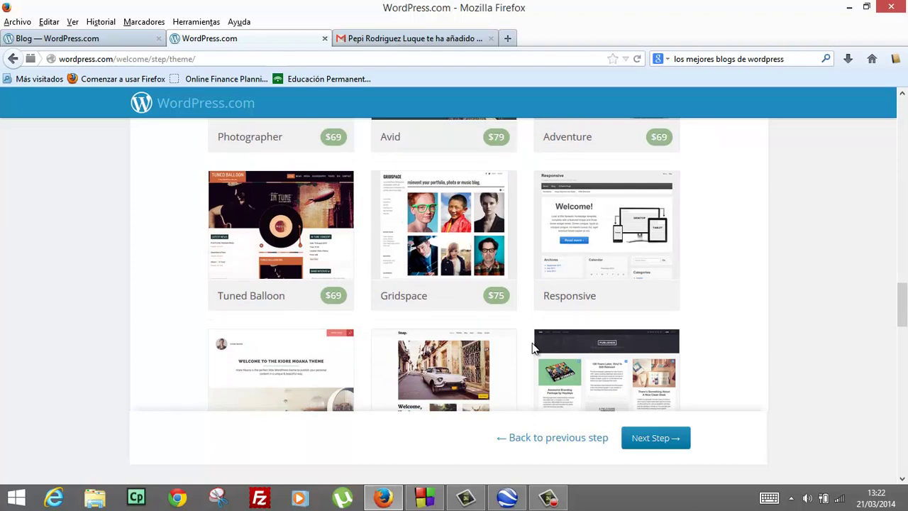
{"action": "scroll", "coordinate": [533, 347], "scroll_direction": "down", "scroll_amount": 2}
{"action": "scroll", "coordinate": [532, 342], "scroll_direction": "up", "scroll_amount": 2}
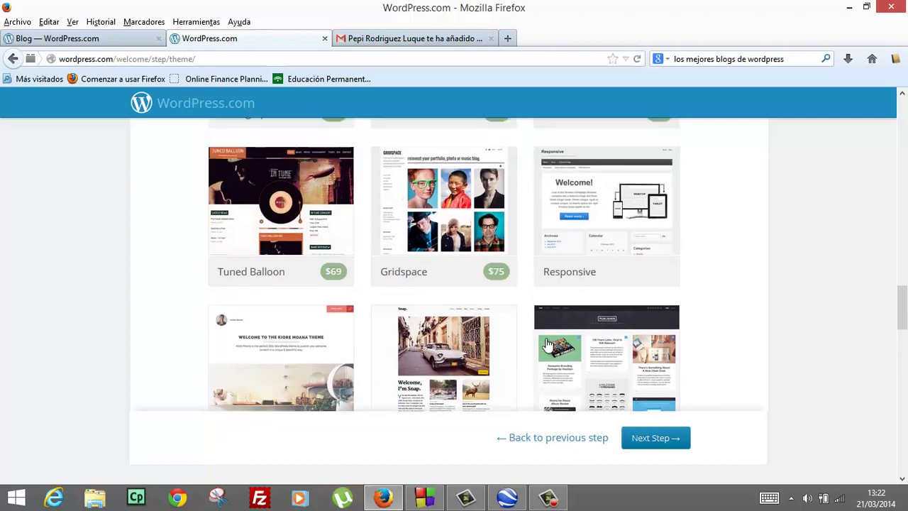
Select the Responsive theme and launch its customizer
{"action": "left_click", "coordinate": [590, 284]}
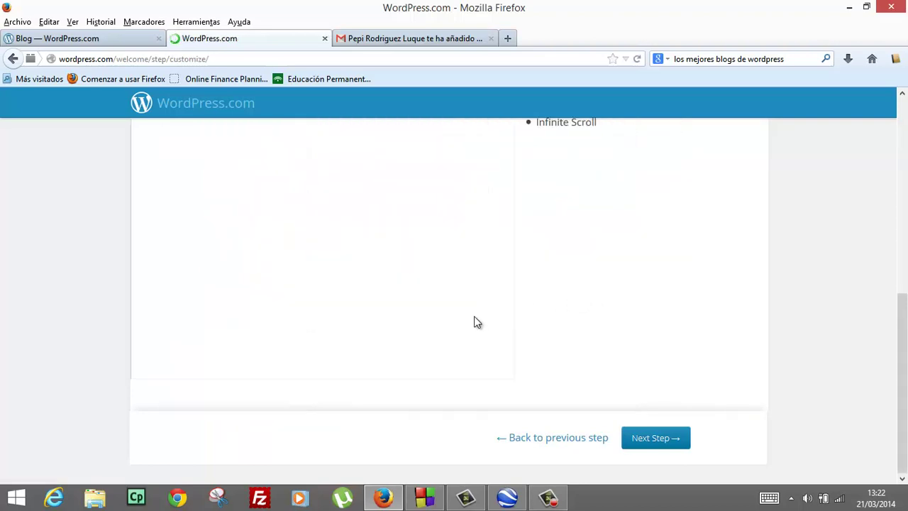
{"action": "scroll", "coordinate": [474, 315], "scroll_direction": "up", "scroll_amount": 5}
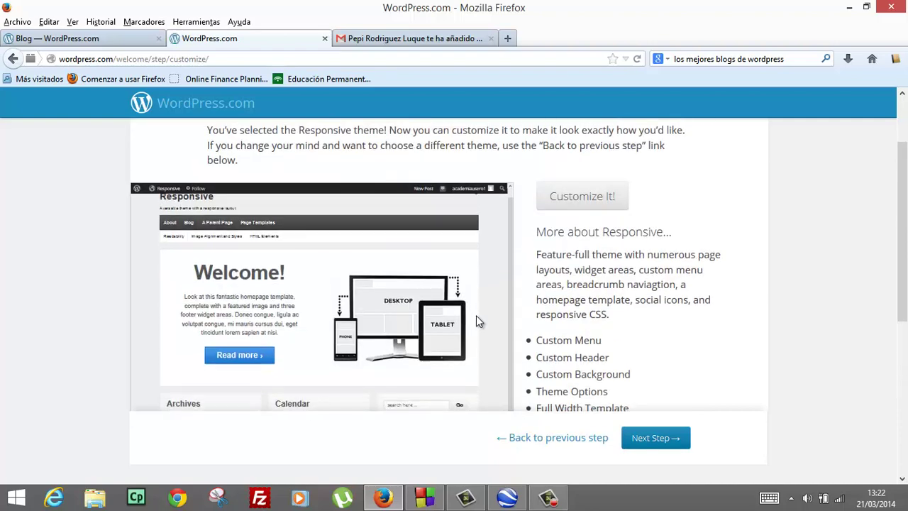
{"action": "scroll", "coordinate": [567, 289], "scroll_direction": "down", "scroll_amount": 5}
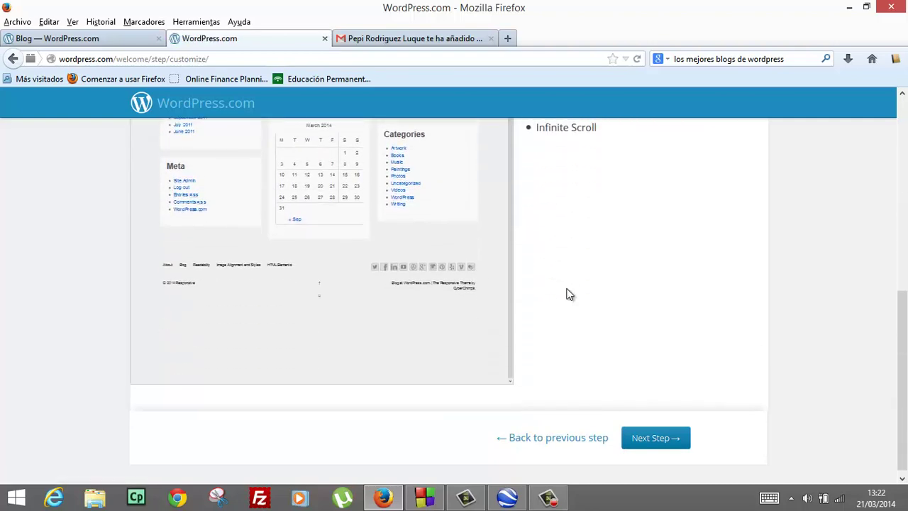
{"action": "scroll", "coordinate": [568, 294], "scroll_direction": "up", "scroll_amount": 5}
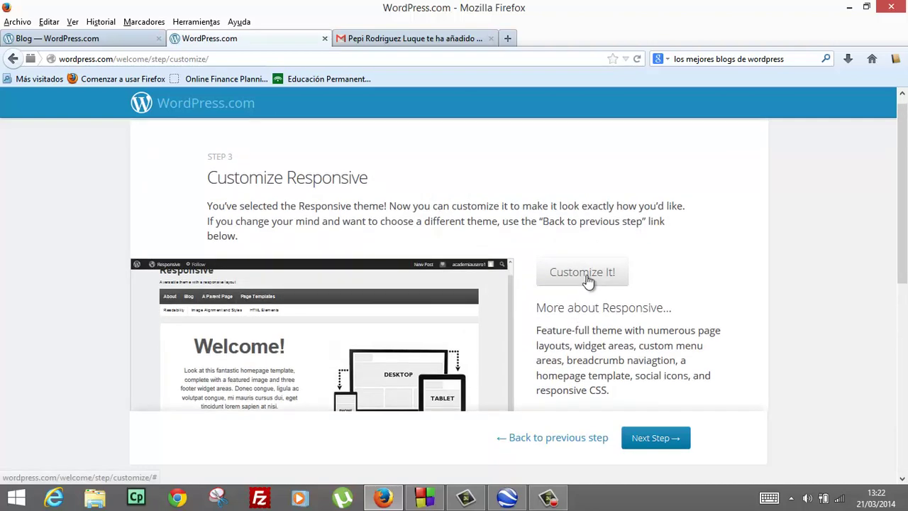
{"action": "left_click", "coordinate": [583, 273]}
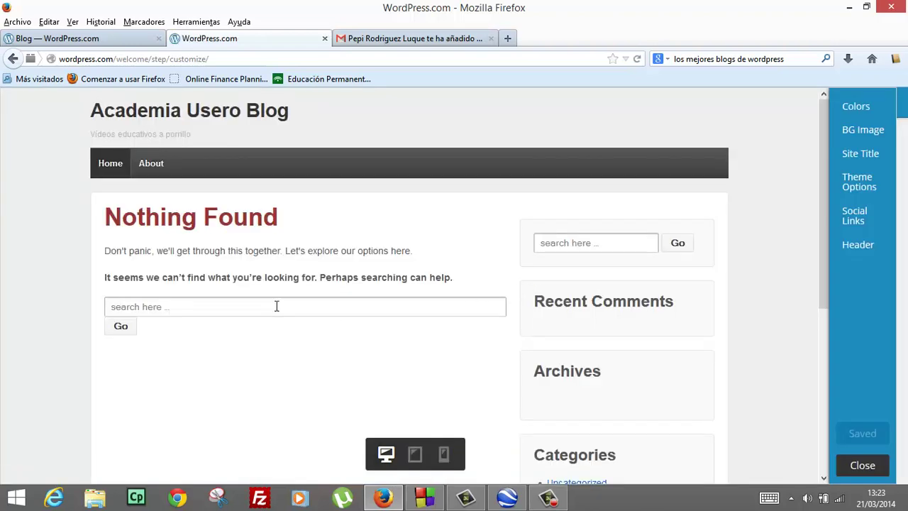
Show the Colors panel with the Header Text Color and Background Color settings
{"action": "left_click", "coordinate": [848, 109]}
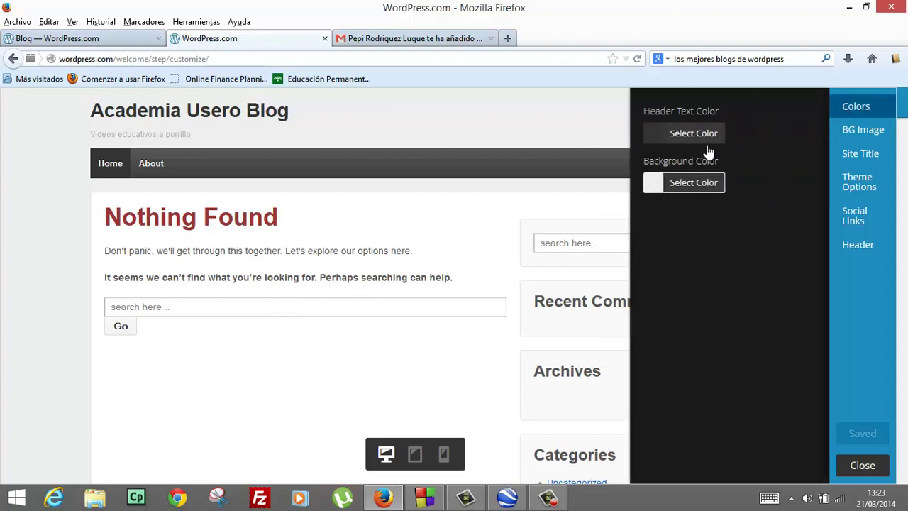
Make the header text orange #dd8500 and the page background yellow #ddcd3e
{"action": "left_click", "coordinate": [659, 142]}
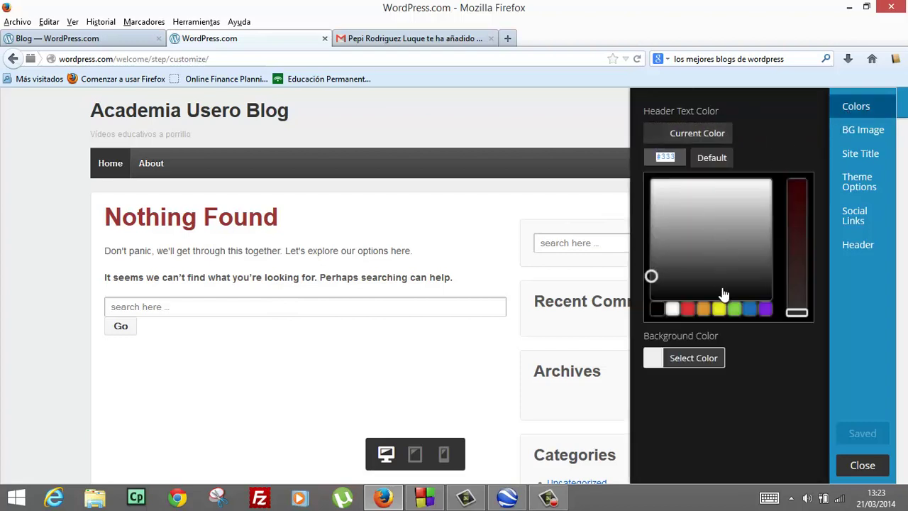
{"action": "left_click", "coordinate": [704, 310]}
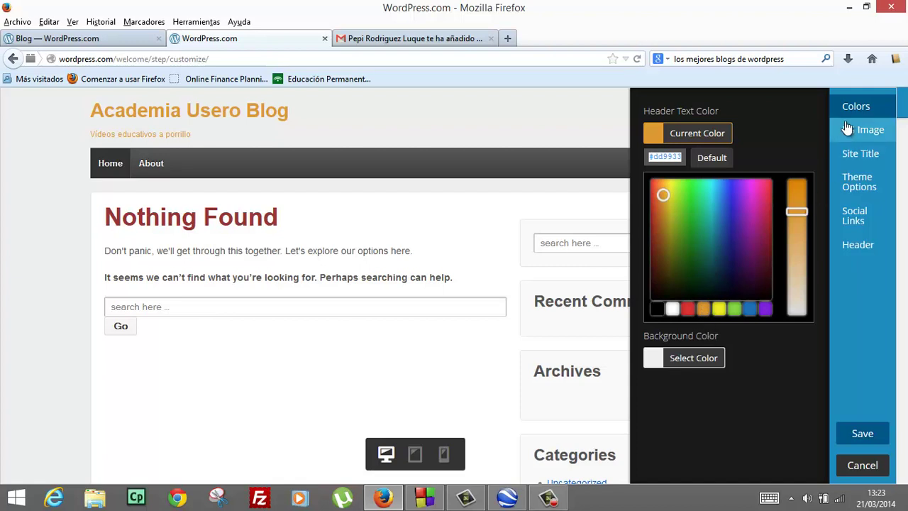
{"action": "left_click", "coordinate": [690, 362]}
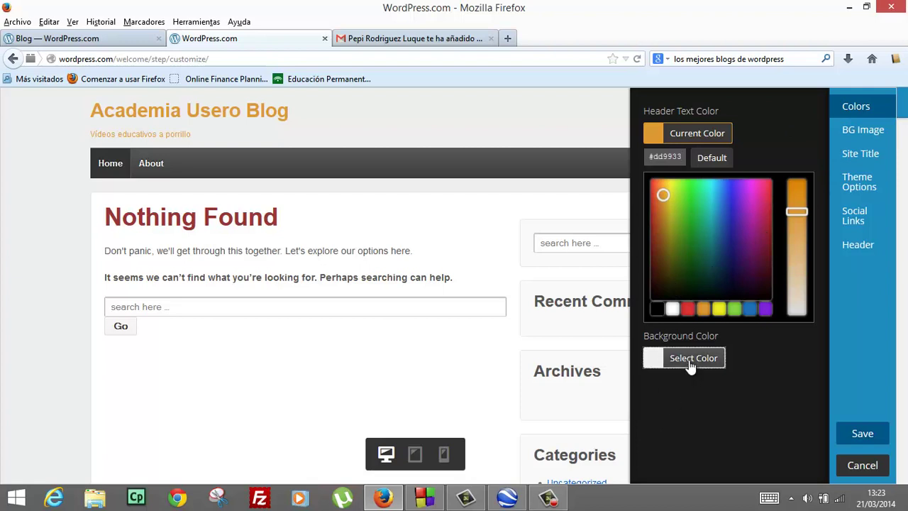
{"action": "left_click", "coordinate": [702, 359]}
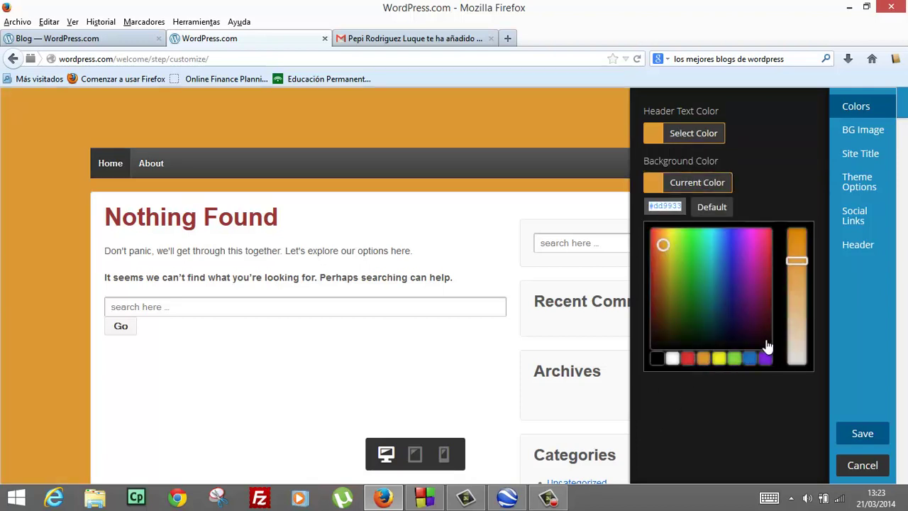
{"action": "left_click_drag", "start_coordinate": [794, 261], "coordinate": [801, 268]}
{"action": "left_click", "coordinate": [691, 133]}
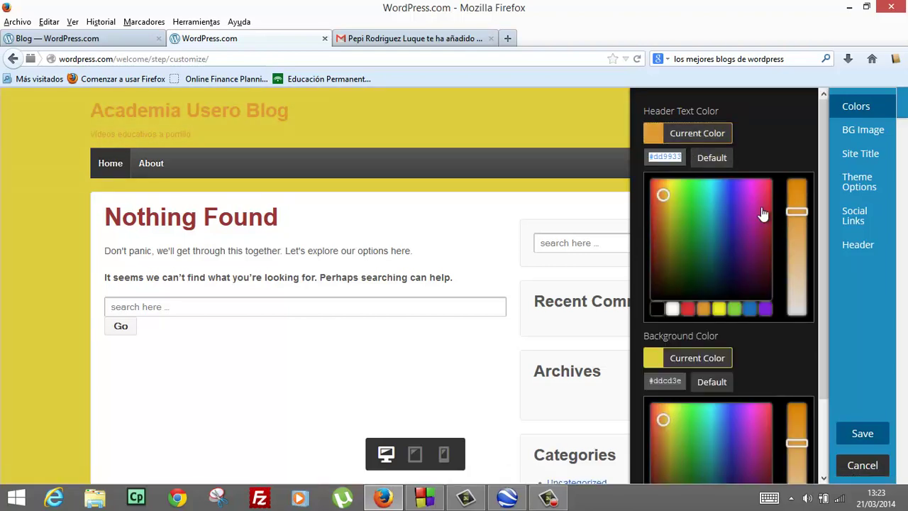
{"action": "left_click_drag", "start_coordinate": [795, 210], "coordinate": [795, 182]}
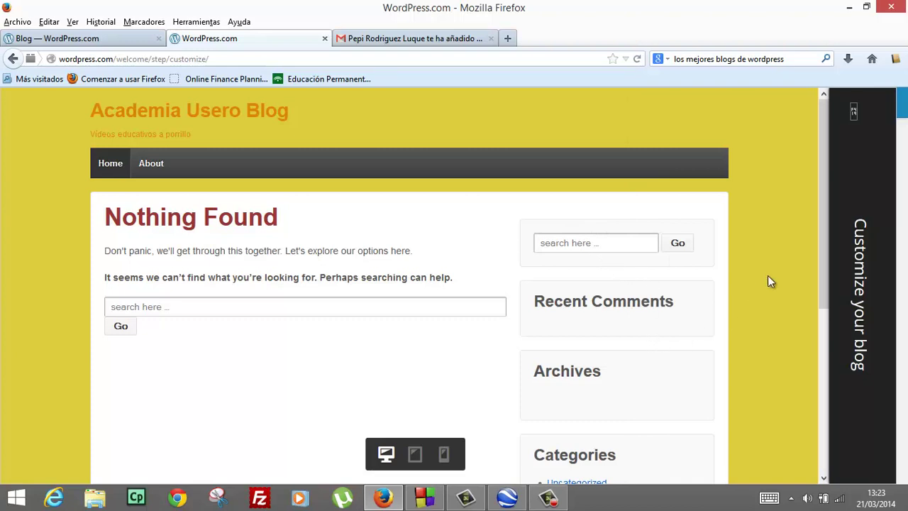
Look through the background image and site title settings, then turn on blog post excerpts
{"action": "mouse_move", "coordinate": [858, 216]}
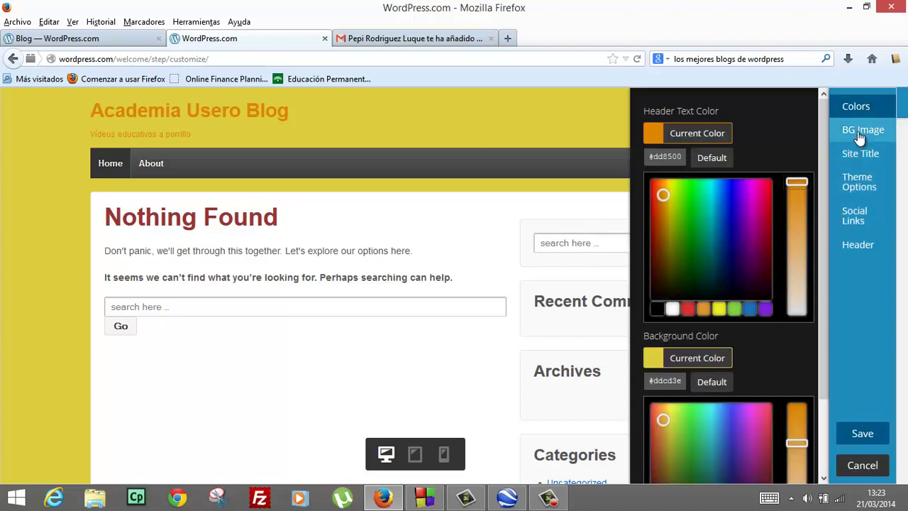
{"action": "left_click", "coordinate": [860, 135]}
{"action": "left_click", "coordinate": [696, 177]}
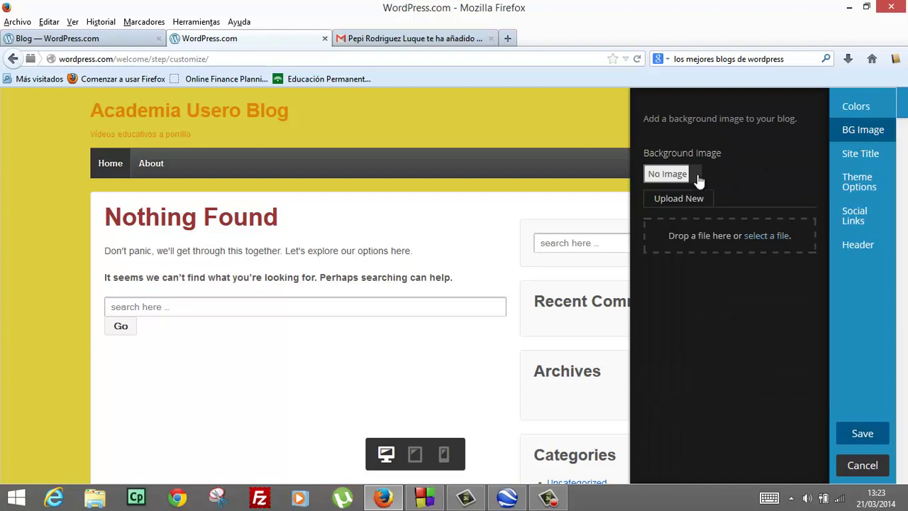
{"action": "left_click", "coordinate": [854, 162]}
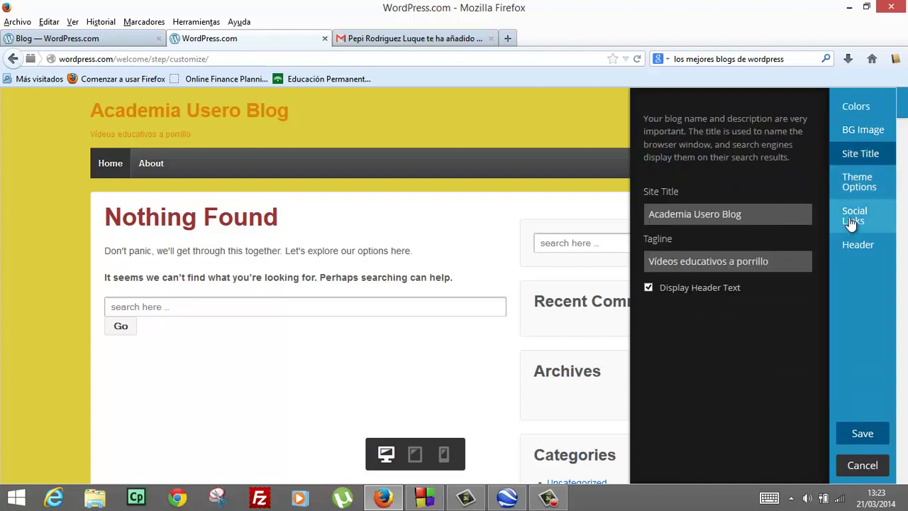
{"action": "left_click", "coordinate": [859, 188]}
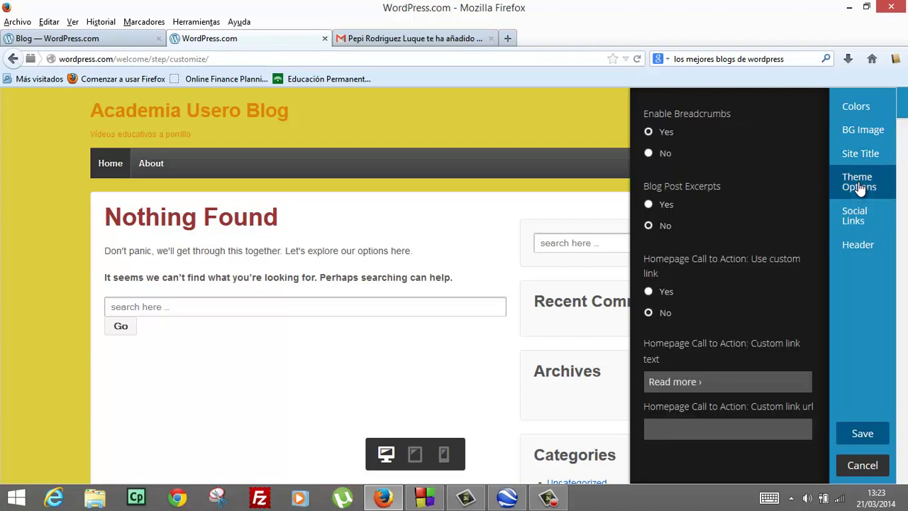
{"action": "left_click", "coordinate": [649, 204]}
Enable the custom homepage call-to-action link and delete its 'Read more ›' text
{"action": "left_click", "coordinate": [649, 292]}
{"action": "left_click_drag", "start_coordinate": [709, 381], "coordinate": [532, 381]}
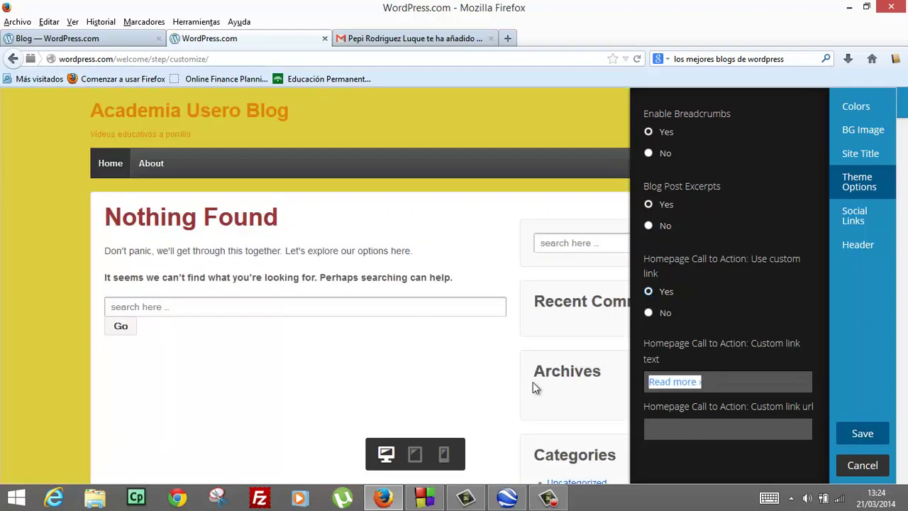
{"action": "left_click", "coordinate": [533, 387]}
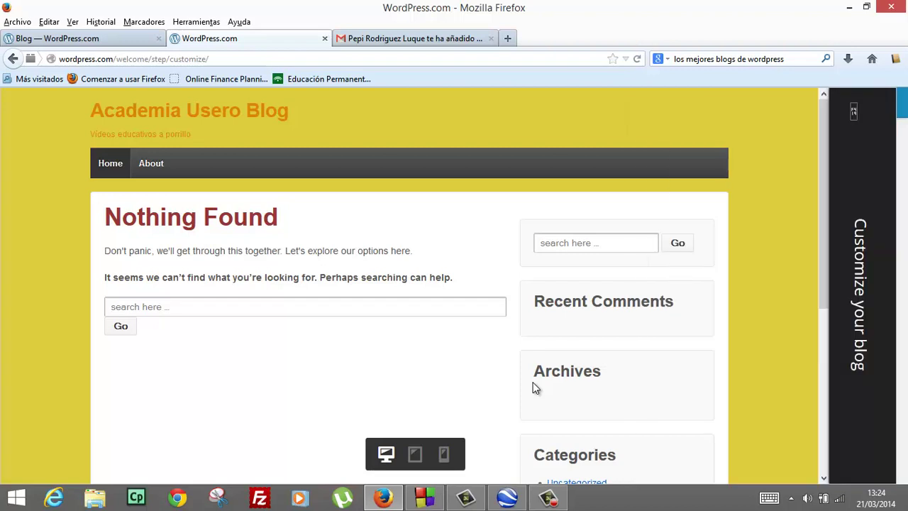
{"action": "left_click", "coordinate": [861, 302]}
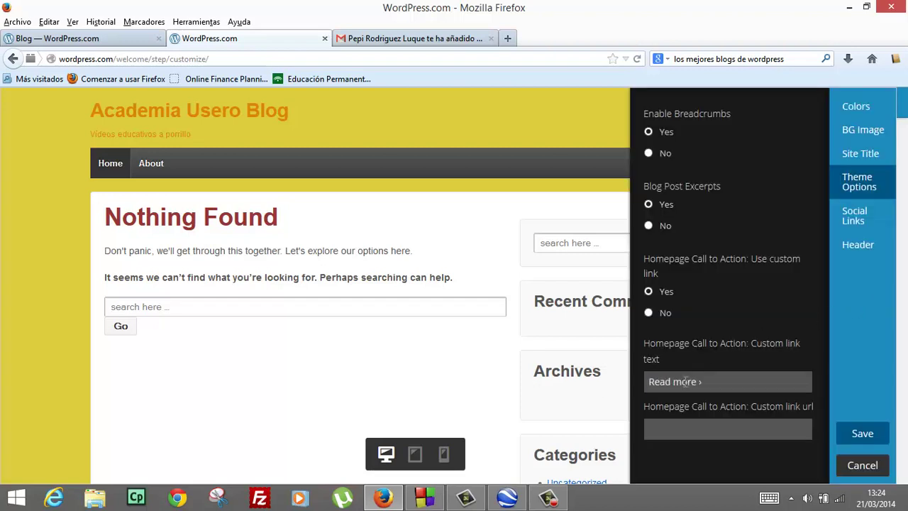
{"action": "left_click_drag", "start_coordinate": [702, 382], "coordinate": [619, 376]}
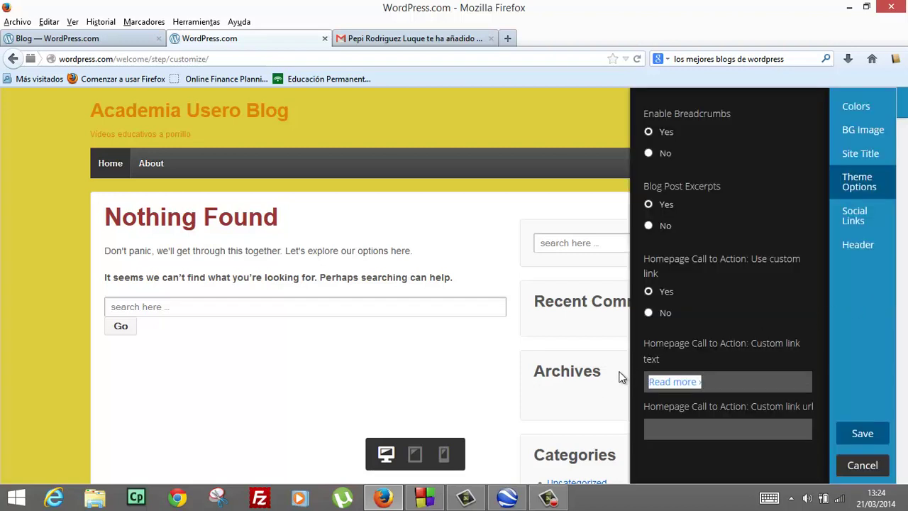
{"action": "key", "text": "BackSpace"}
{"action": "left_click", "coordinate": [620, 377]}
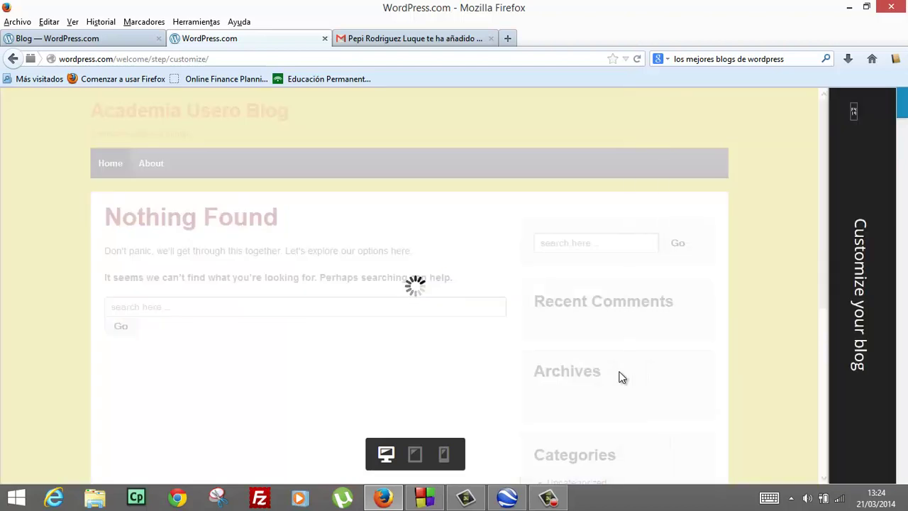
{"action": "left_click", "coordinate": [877, 298]}
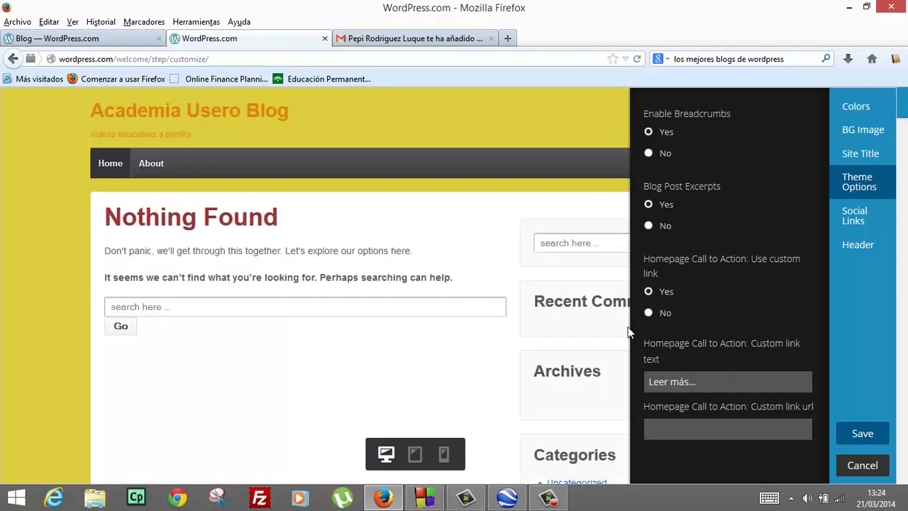
{"action": "left_click", "coordinate": [850, 220]}
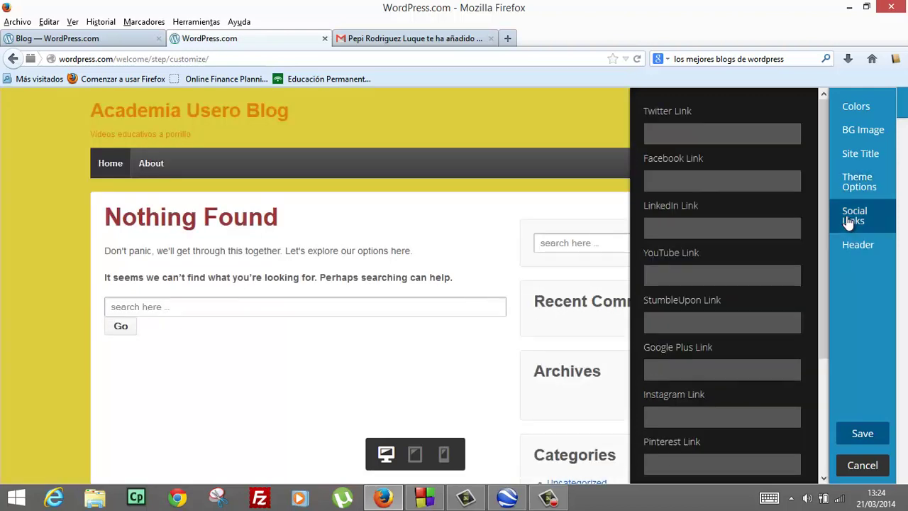
{"action": "left_click", "coordinate": [736, 126]}
{"action": "type", "text": "@aca"}
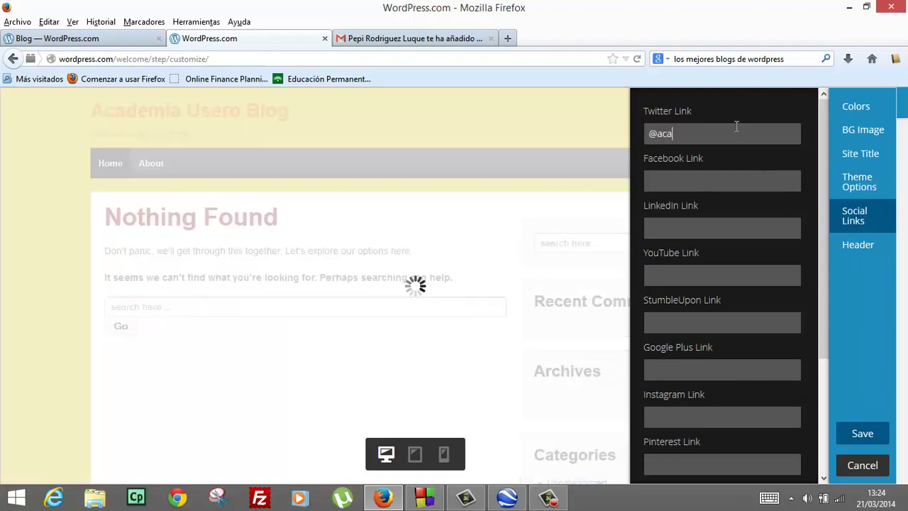
{"action": "type", "text": "demiausero"}
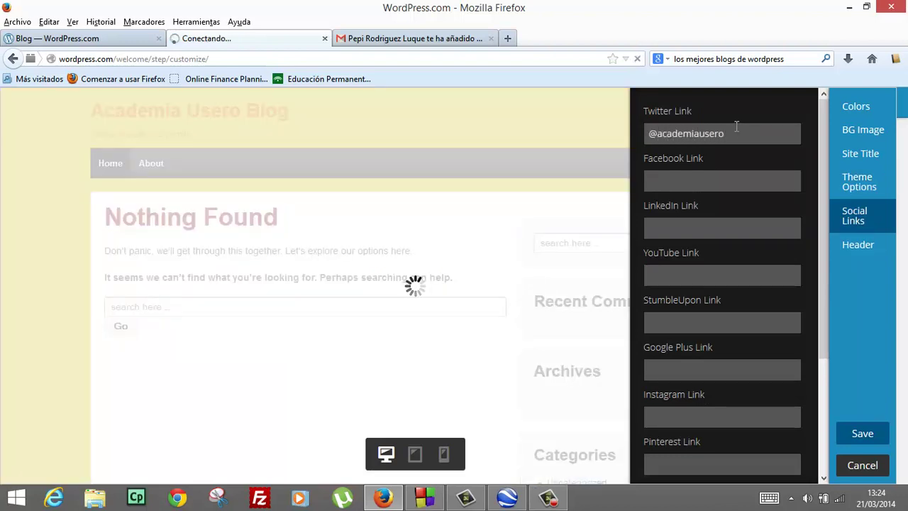
{"action": "type", "text": "www.facebook.com"}
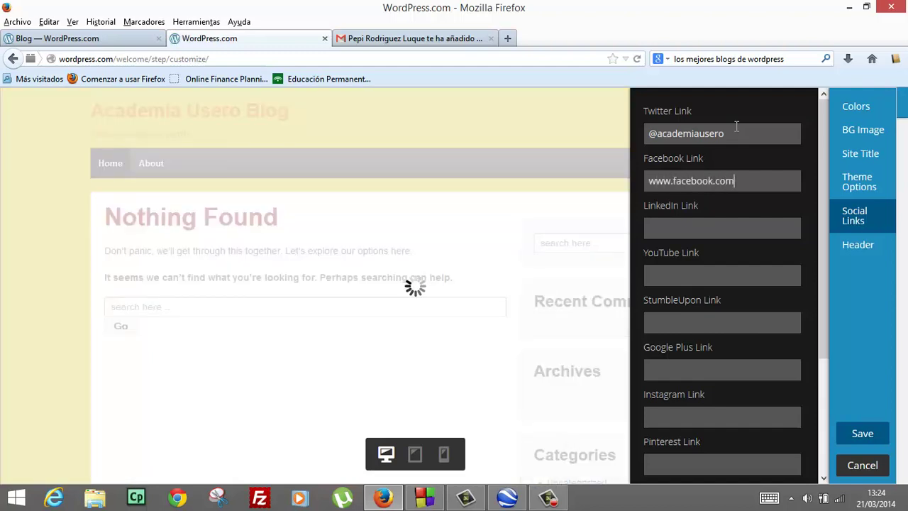
{"action": "type", "text": "/academiausero"}
{"action": "key", "text": "Tab"}
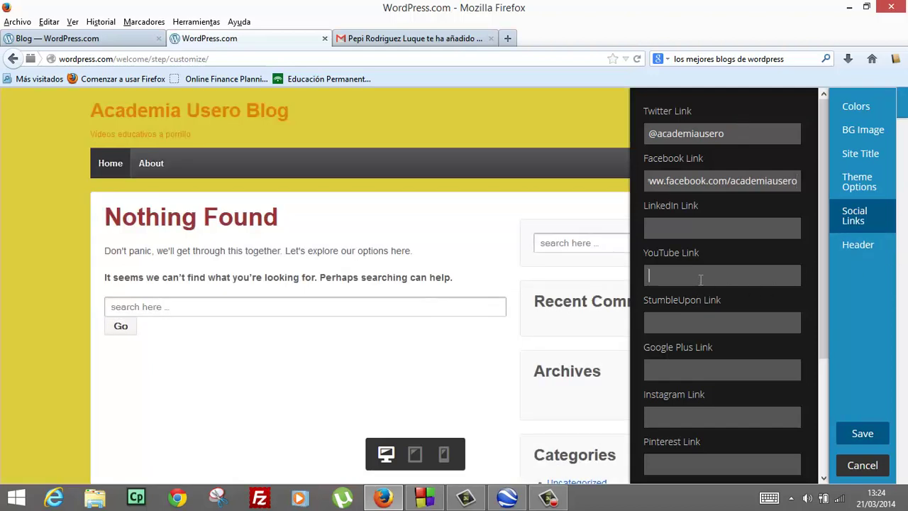
{"action": "left_click", "coordinate": [700, 278]}
{"action": "type", "text": "www."}
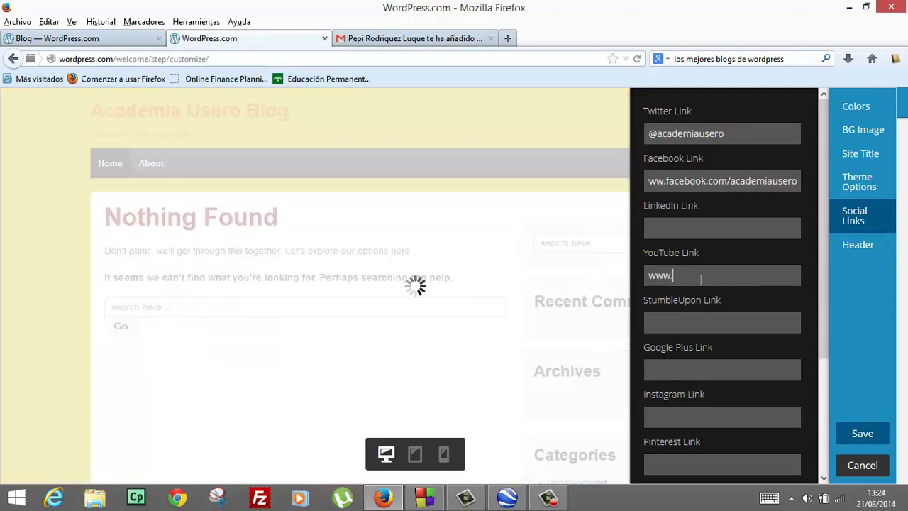
{"action": "type", "text": "youtube.com/academiausero"}
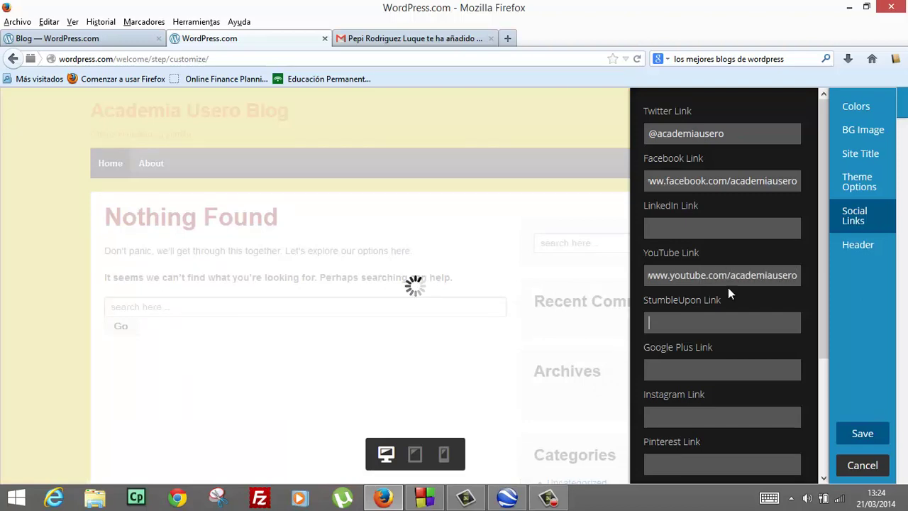
{"action": "scroll", "coordinate": [715, 324], "scroll_direction": "down", "scroll_amount": 4}
{"action": "key", "text": "Tab"}
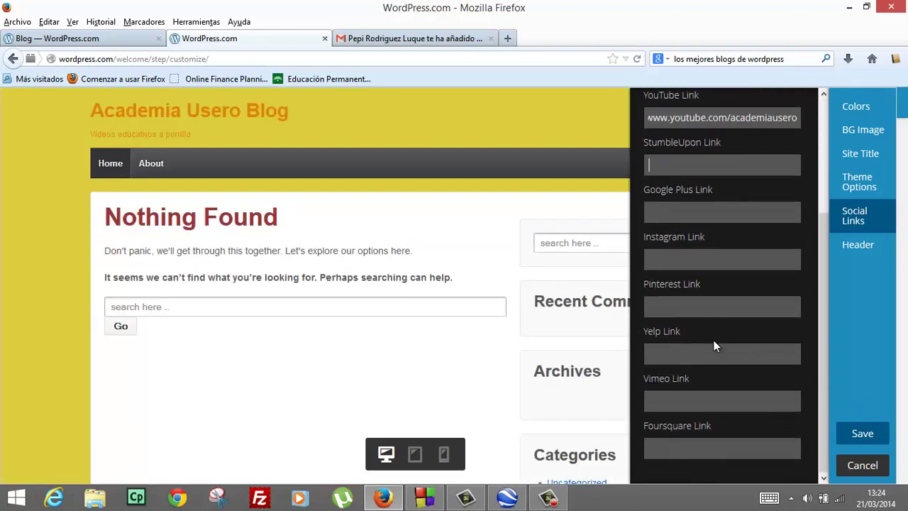
{"action": "scroll", "coordinate": [714, 340], "scroll_direction": "up", "scroll_amount": 3}
{"action": "left_click", "coordinate": [858, 258]}
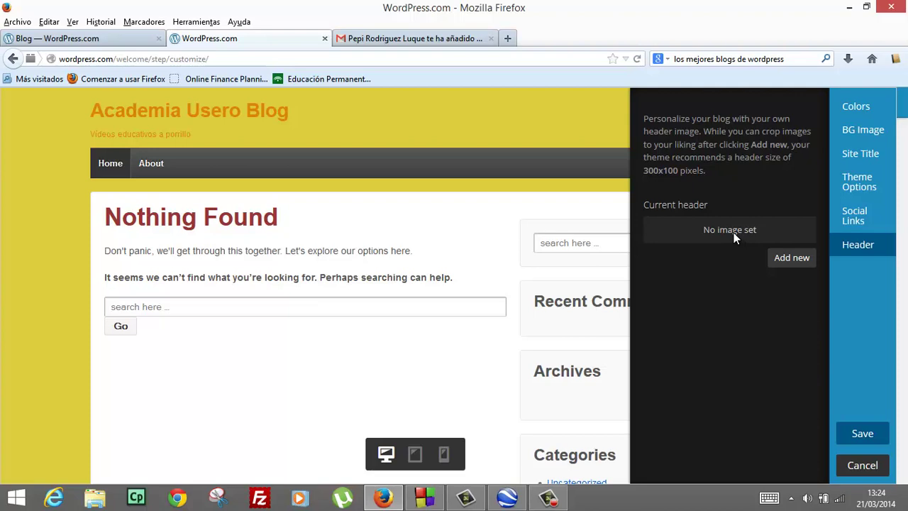
{"action": "left_click", "coordinate": [415, 39]}
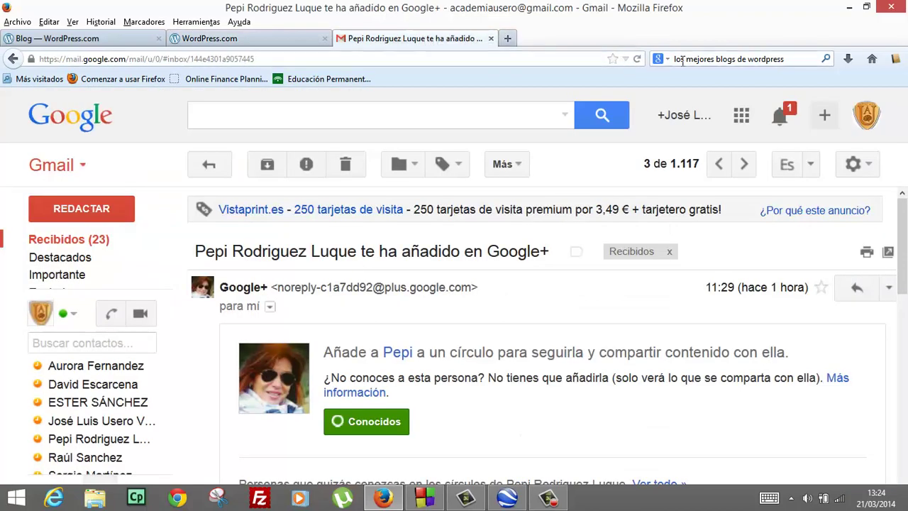
In a new tab, search Google Images for 'academia usero logo'
{"action": "left_click", "coordinate": [507, 38]}
{"action": "left_click", "coordinate": [708, 62]}
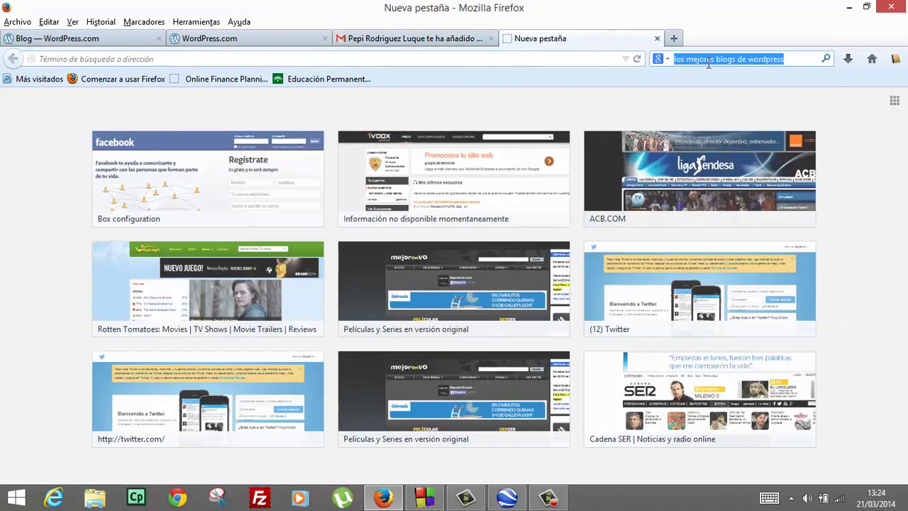
{"action": "type", "text": "academiausero"}
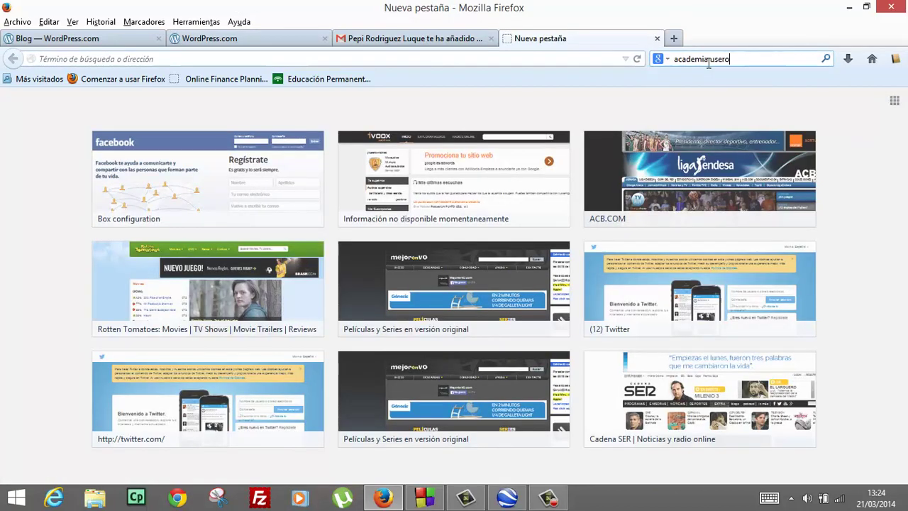
{"action": "key", "text": "Return"}
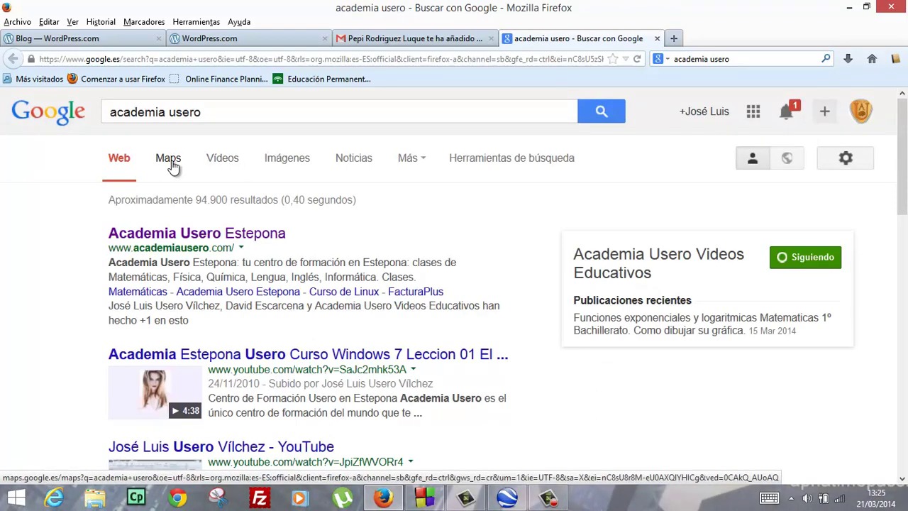
{"action": "left_click", "coordinate": [287, 160]}
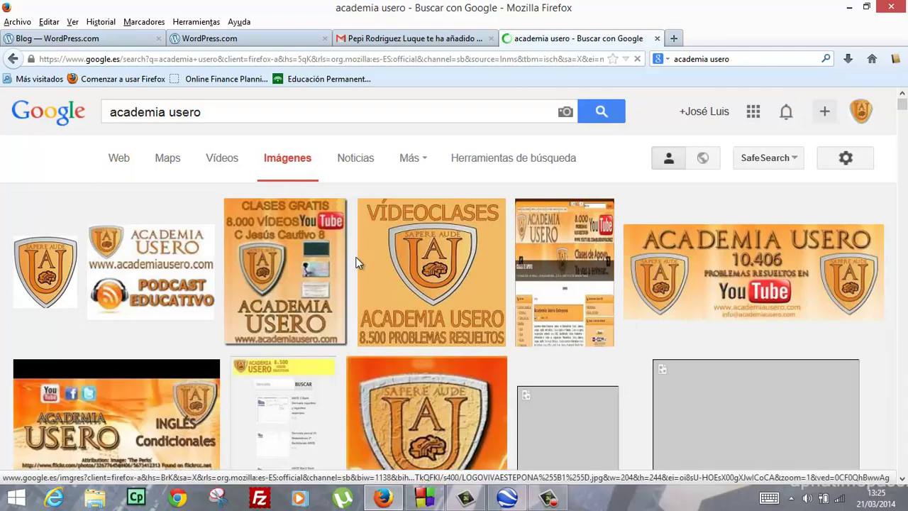
{"action": "scroll", "coordinate": [358, 267], "scroll_direction": "down", "scroll_amount": 5}
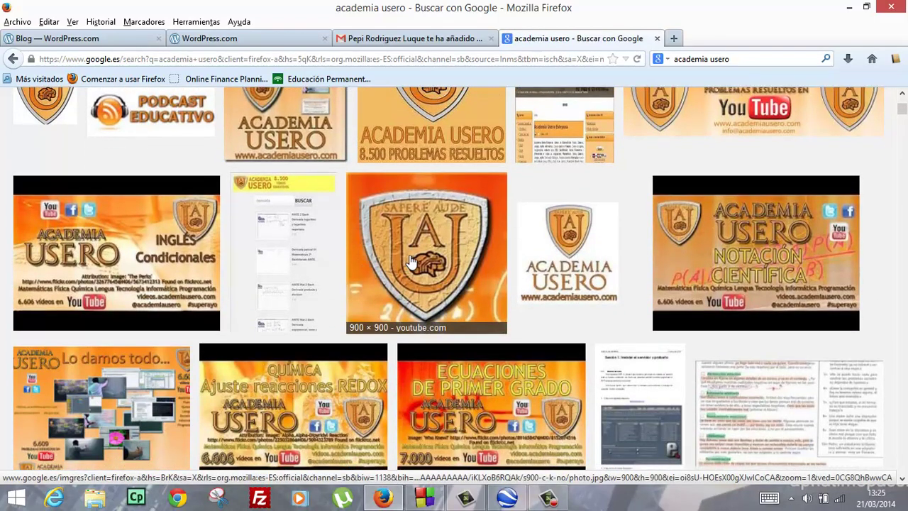
{"action": "scroll", "coordinate": [411, 261], "scroll_direction": "down", "scroll_amount": 3}
{"action": "scroll", "coordinate": [413, 261], "scroll_direction": "down", "scroll_amount": 15}
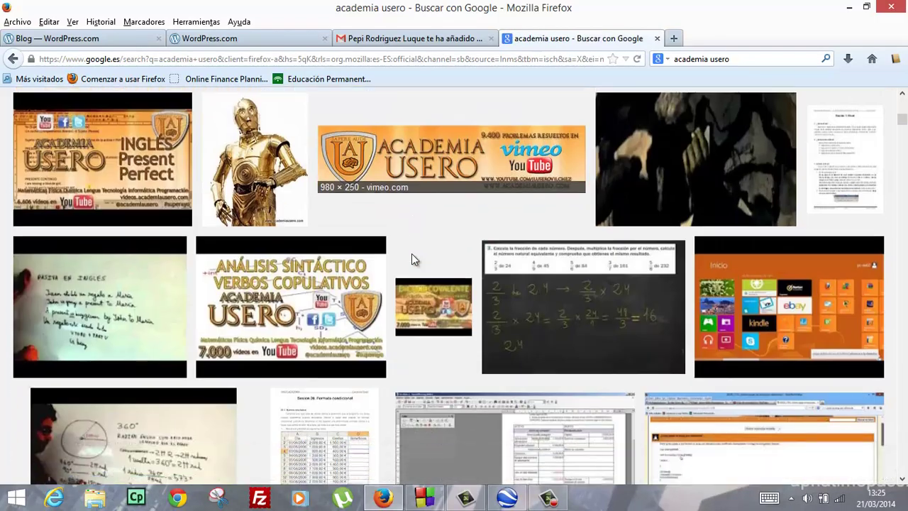
{"action": "scroll", "coordinate": [413, 261], "scroll_direction": "up", "scroll_amount": 20}
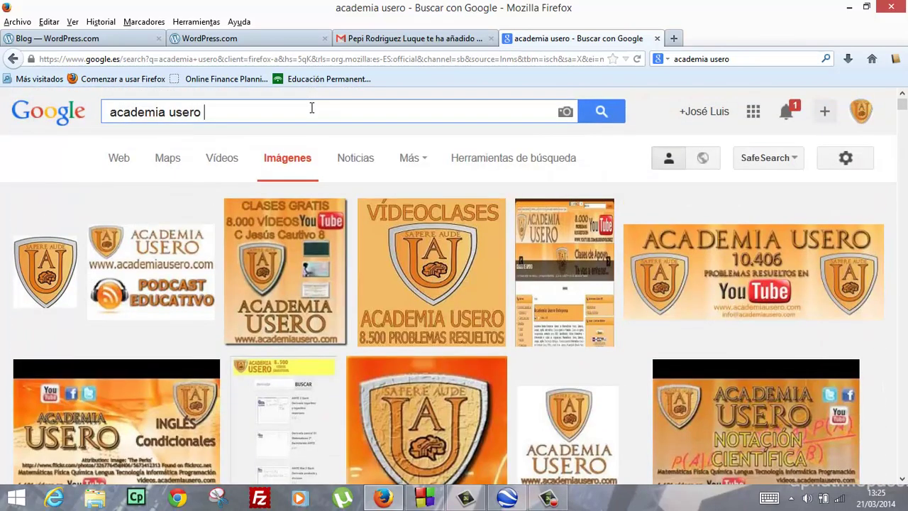
{"action": "type", "text": "logo"}
{"action": "key", "text": "Return"}
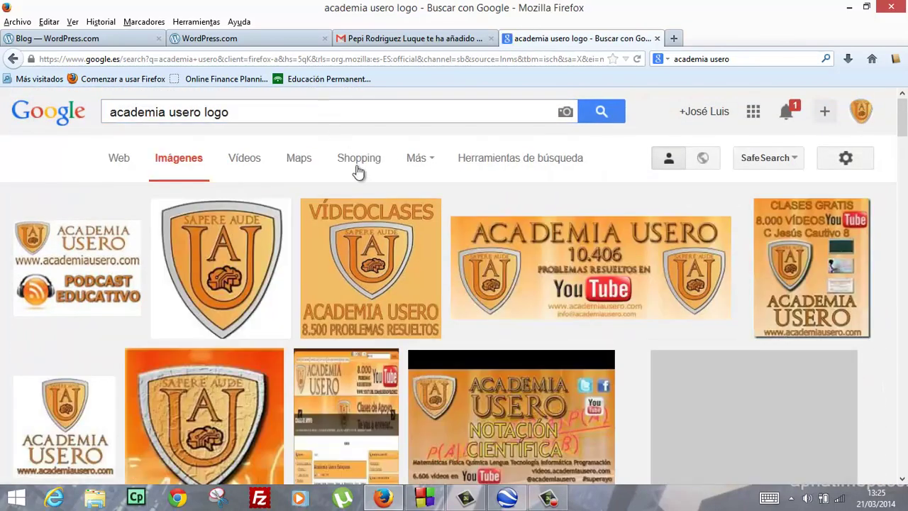
Save the enlarged shield logo image to the Escritorio folder, then minimize Firefox
{"action": "left_click", "coordinate": [241, 269]}
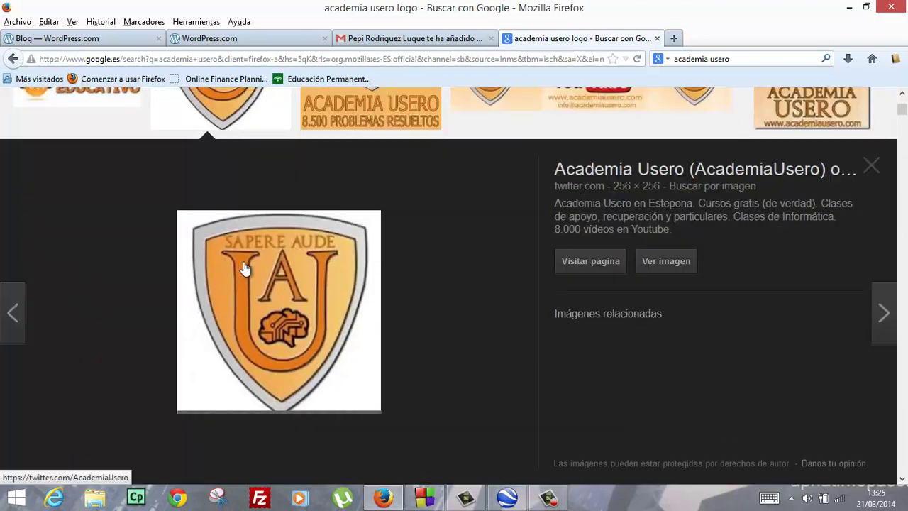
{"action": "right_click", "coordinate": [275, 286]}
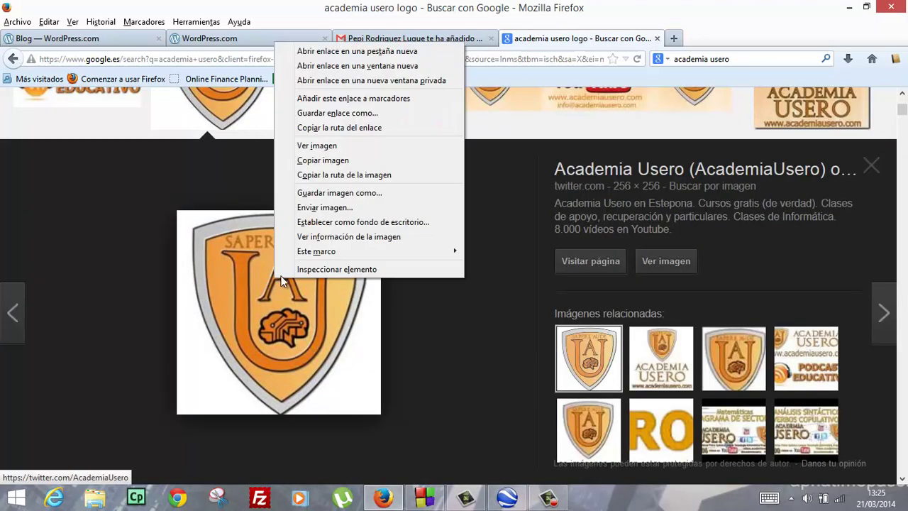
{"action": "left_click", "coordinate": [321, 195]}
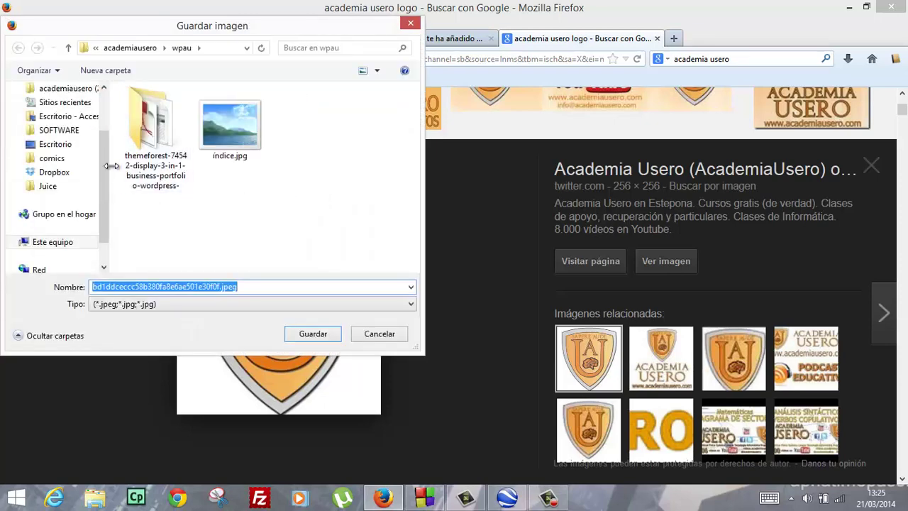
{"action": "scroll", "coordinate": [101, 144], "scroll_direction": "up", "scroll_amount": 3}
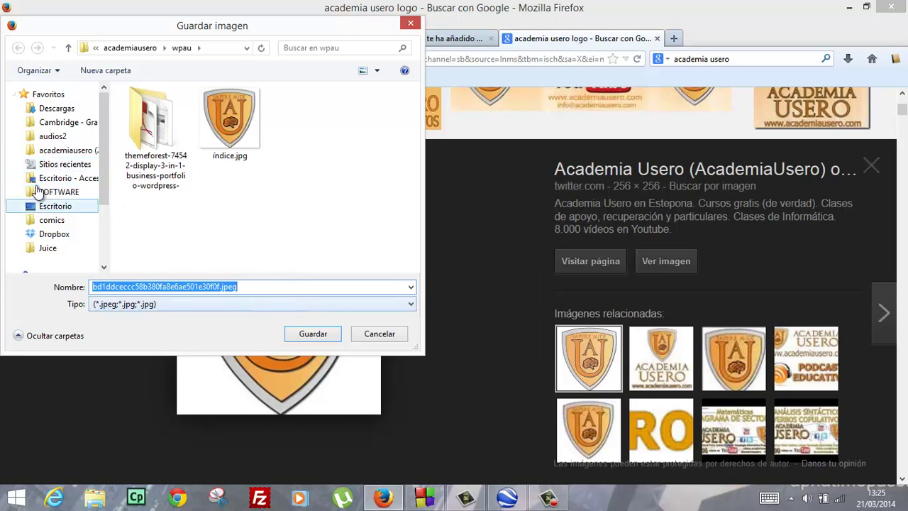
{"action": "left_click", "coordinate": [41, 181]}
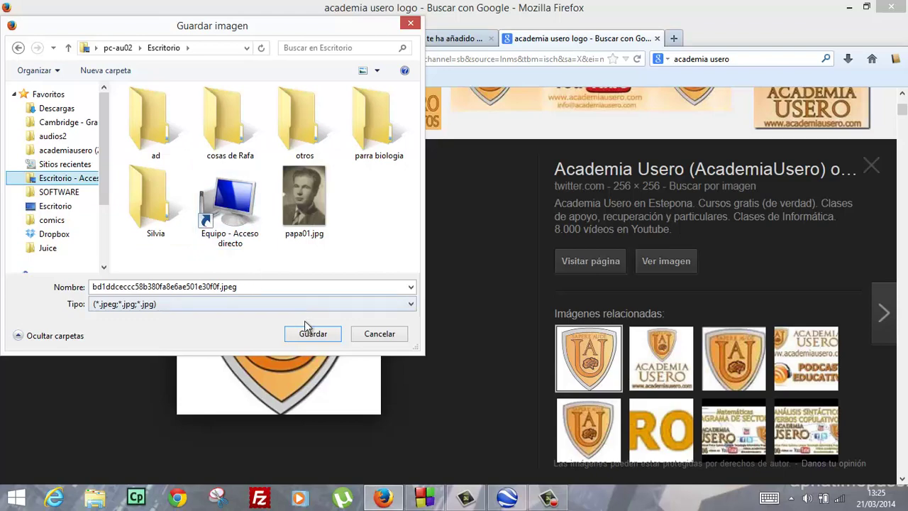
{"action": "left_click", "coordinate": [328, 324]}
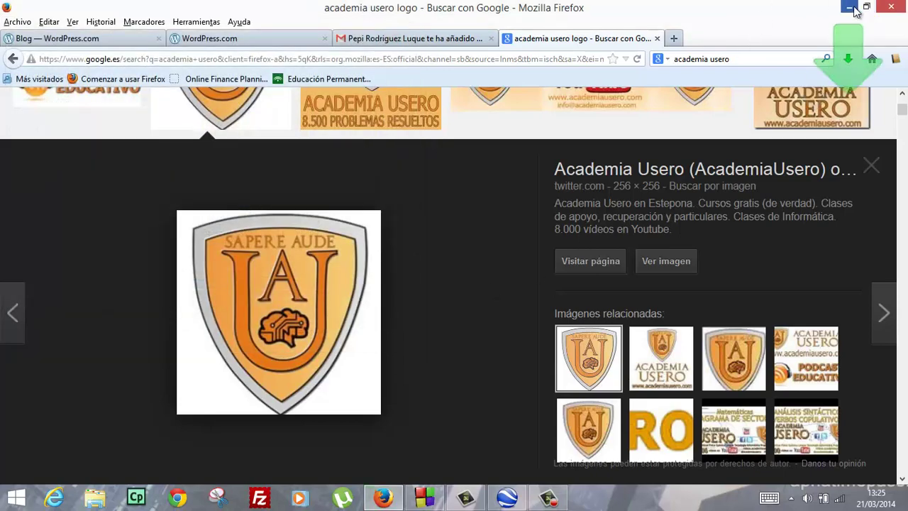
{"action": "left_click", "coordinate": [850, 8]}
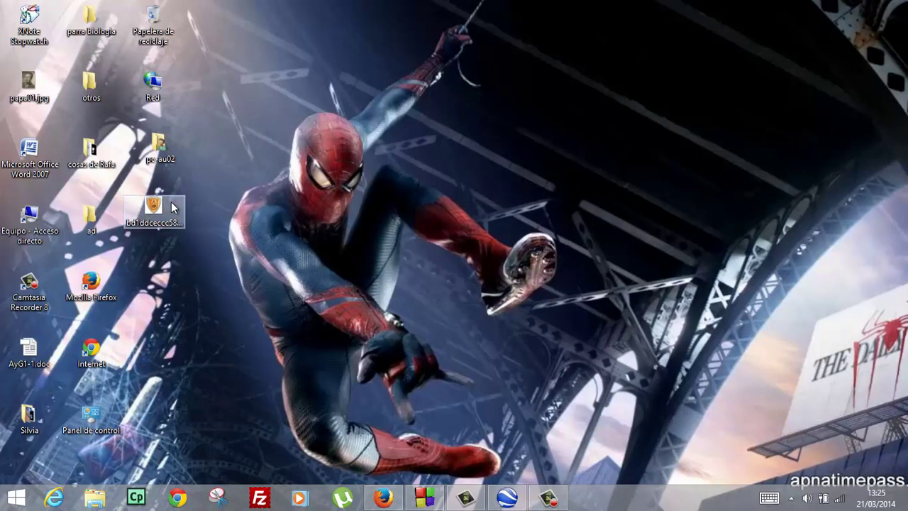
Open the saved logo JPEG with Adobe Photoshop CS6, then bring Firefox back to front
{"action": "double_click", "coordinate": [168, 206]}
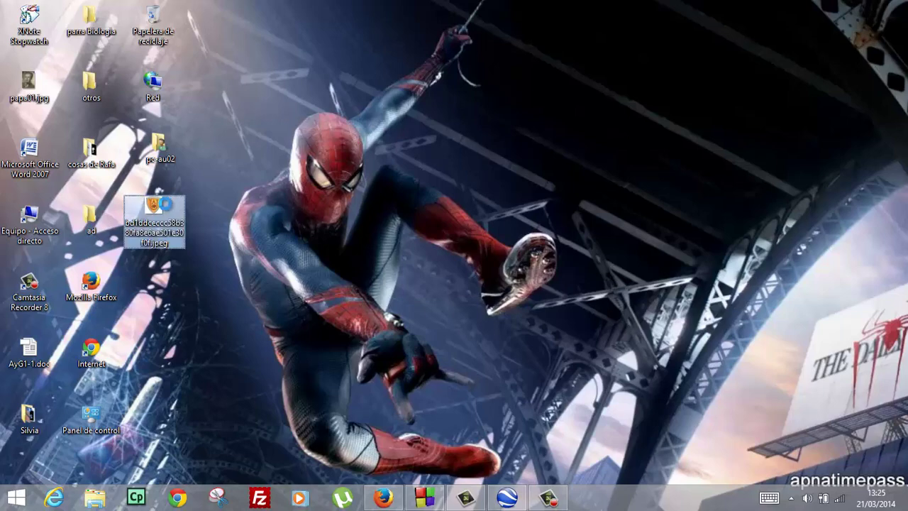
{"action": "right_click", "coordinate": [165, 207]}
{"action": "mouse_move", "coordinate": [146, 263]}
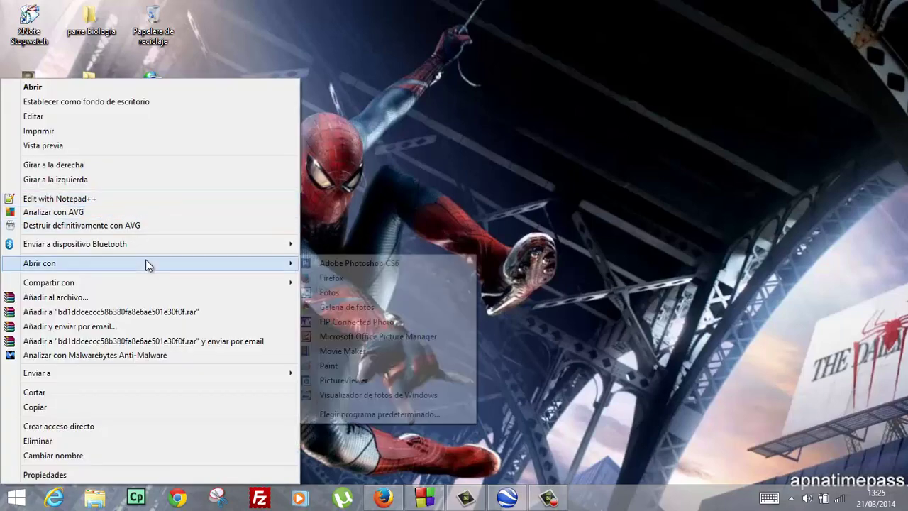
{"action": "left_click", "coordinate": [337, 263]}
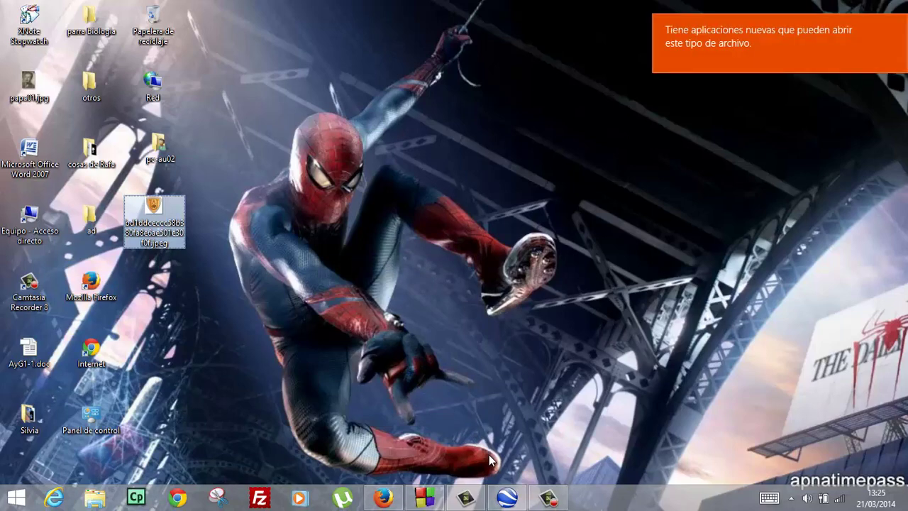
{"action": "left_click", "coordinate": [382, 493]}
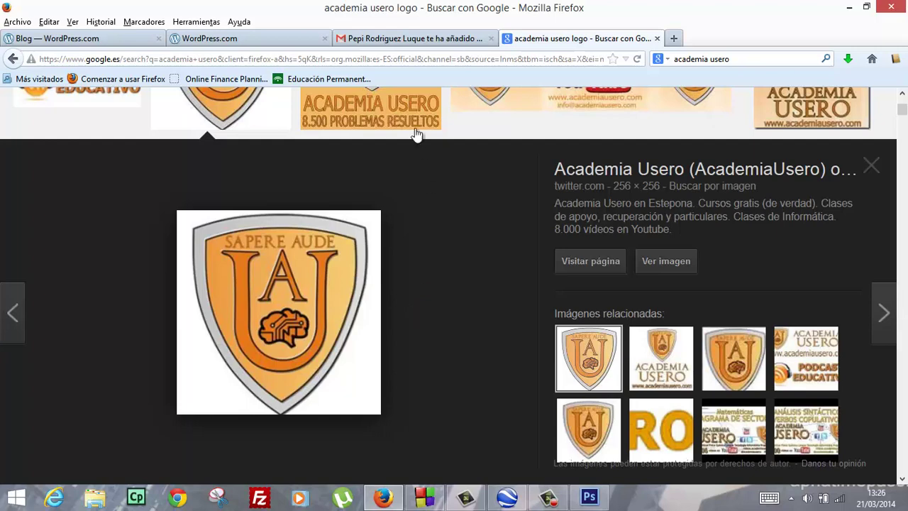
Read the 300x100 pixel header size in the WordPress.com customizer, then minimize the browser
{"action": "left_click", "coordinate": [278, 41]}
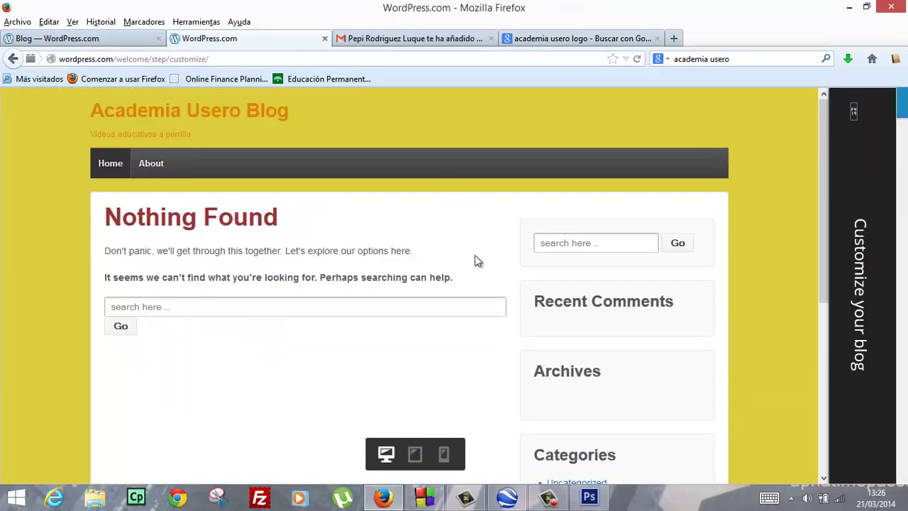
{"action": "mouse_move", "coordinate": [885, 341]}
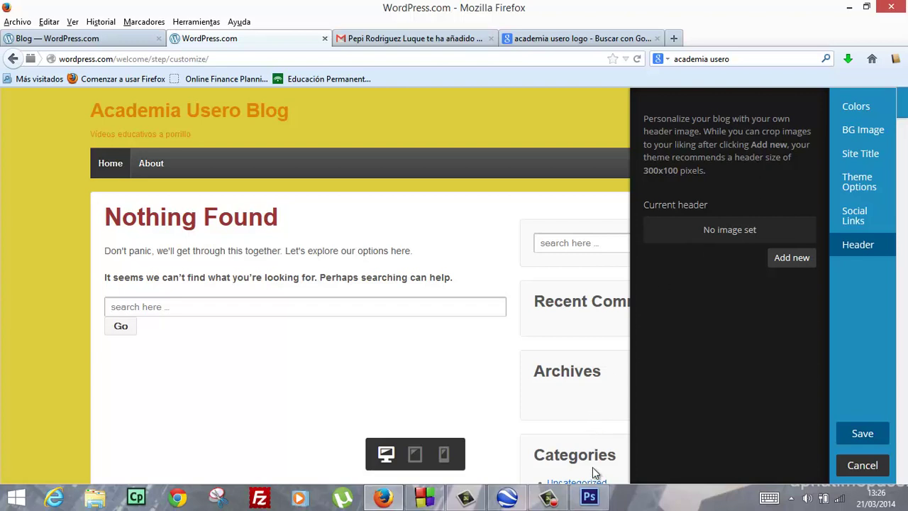
{"action": "left_click", "coordinate": [590, 496]}
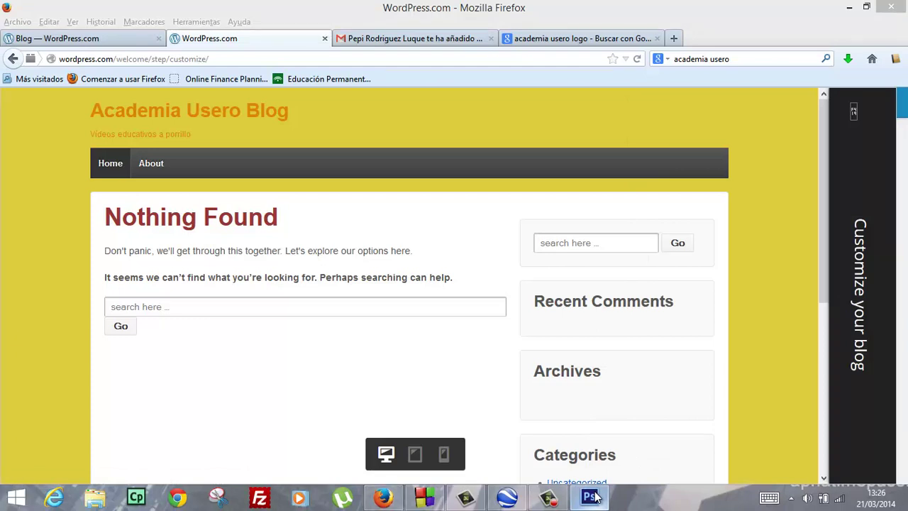
{"action": "left_click", "coordinate": [835, 12]}
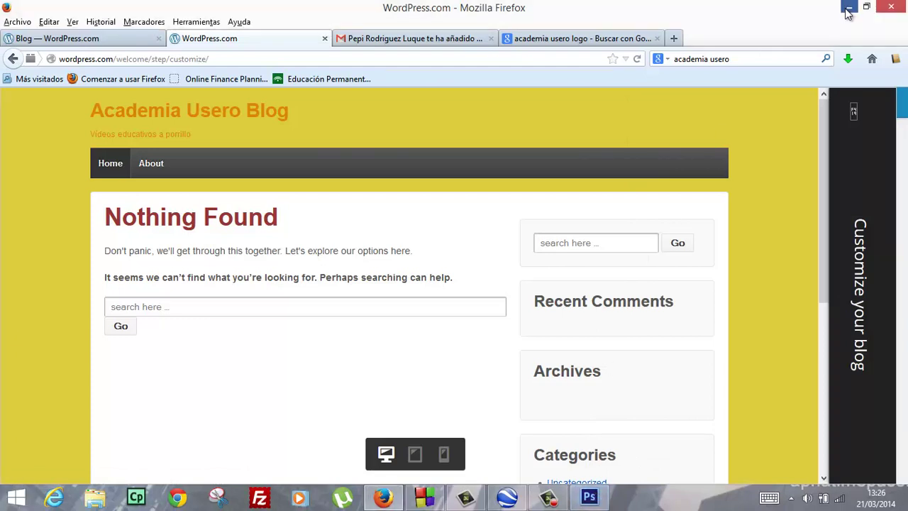
{"action": "left_click", "coordinate": [849, 8]}
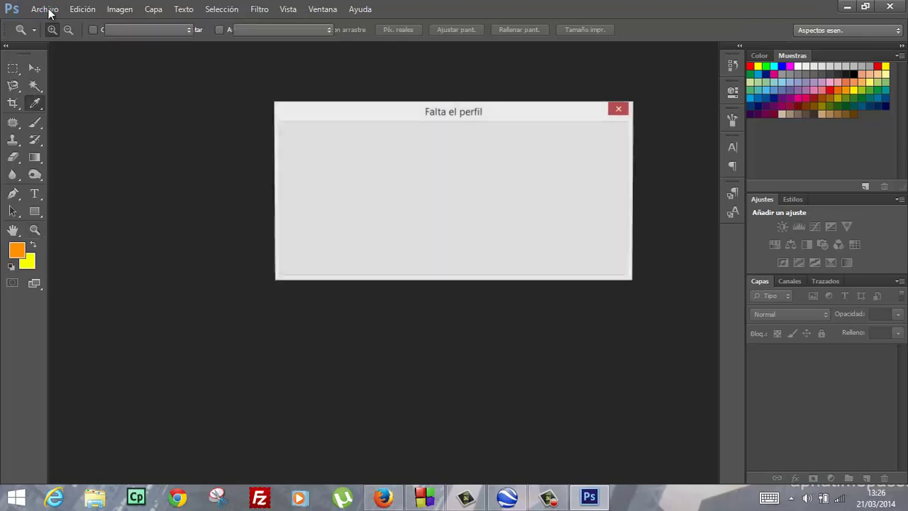
Keep the logo's colour profile unchanged in the missing-profile dialog
{"action": "left_click", "coordinate": [45, 9]}
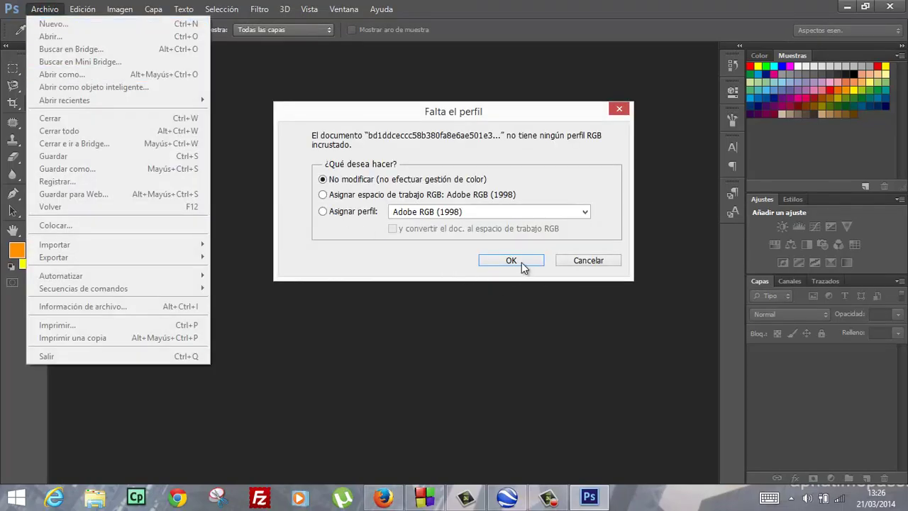
{"action": "left_click", "coordinate": [521, 261]}
{"action": "left_click", "coordinate": [520, 261]}
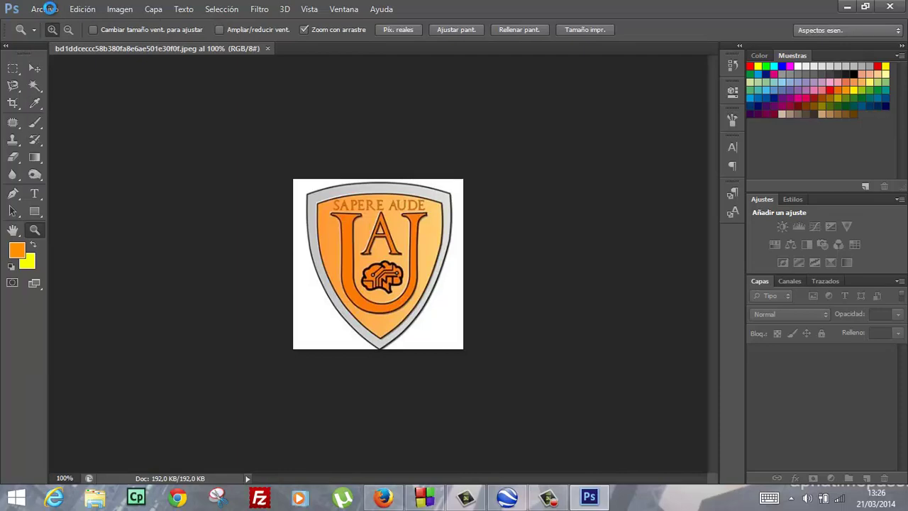
Create a new blank white document 300 pixels wide and 100 pixels high
{"action": "left_click", "coordinate": [47, 10]}
{"action": "left_click", "coordinate": [50, 24]}
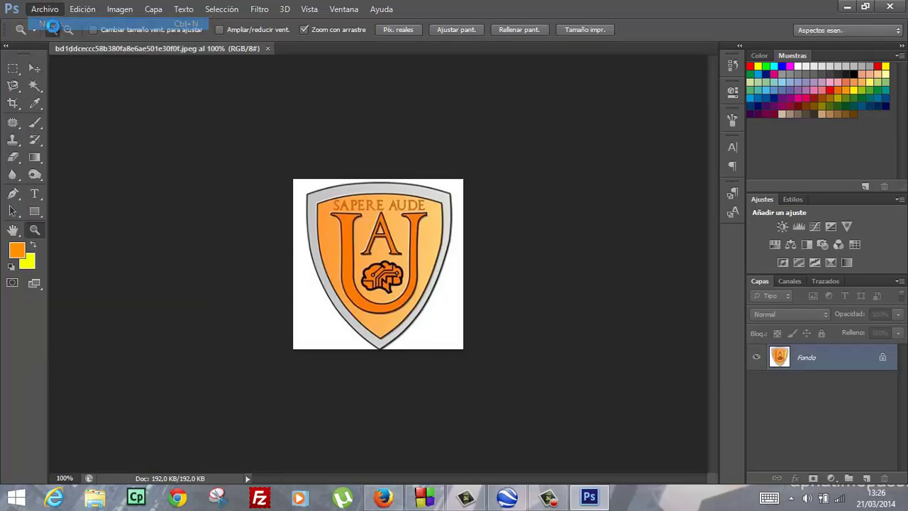
{"action": "left_click", "coordinate": [384, 174]}
{"action": "left_click", "coordinate": [338, 173]}
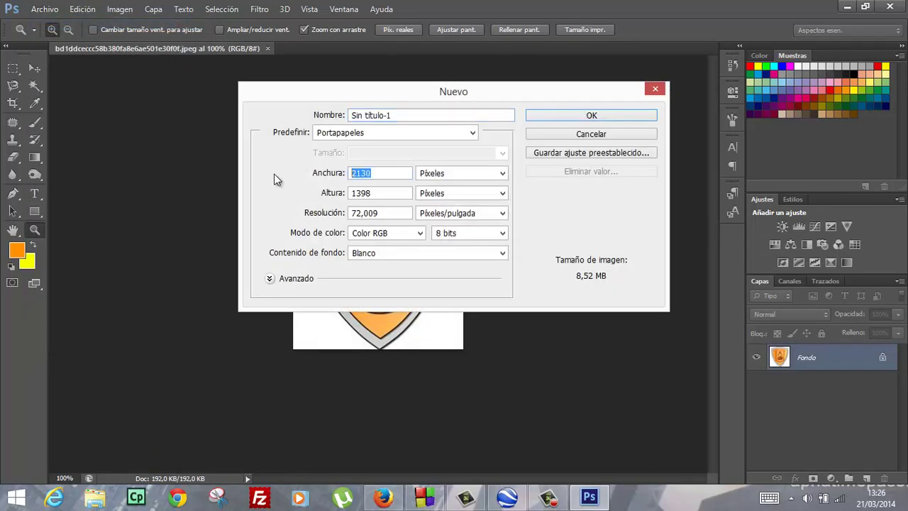
{"action": "type", "text": "300"}
{"action": "key", "text": "Tab"}
{"action": "key", "text": "Tab"}
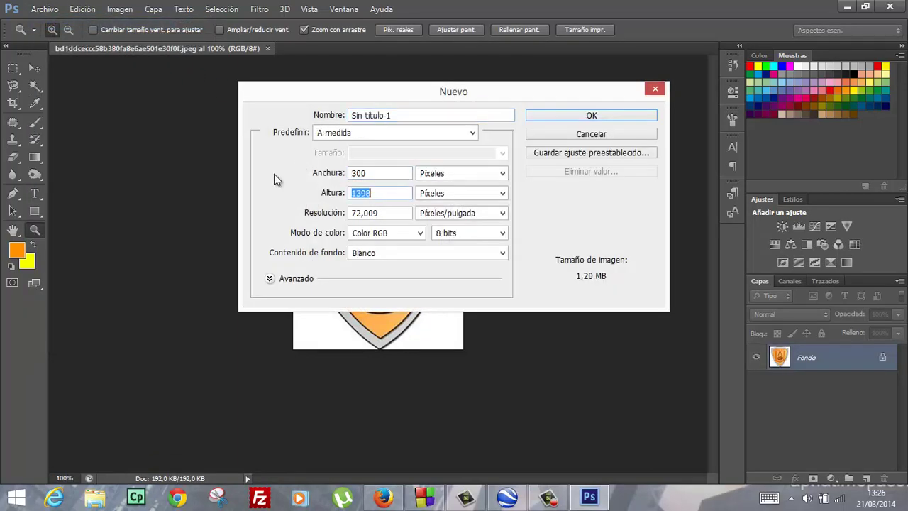
{"action": "type", "text": "100"}
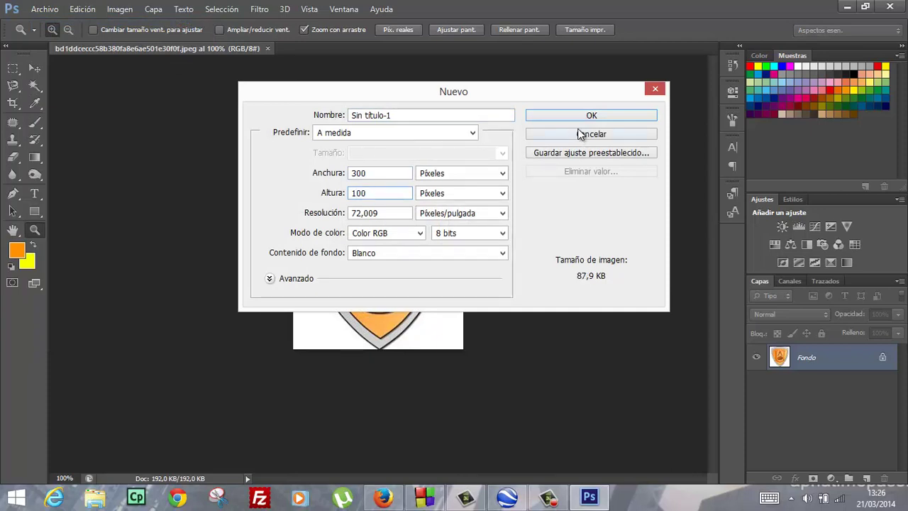
{"action": "left_click", "coordinate": [578, 115]}
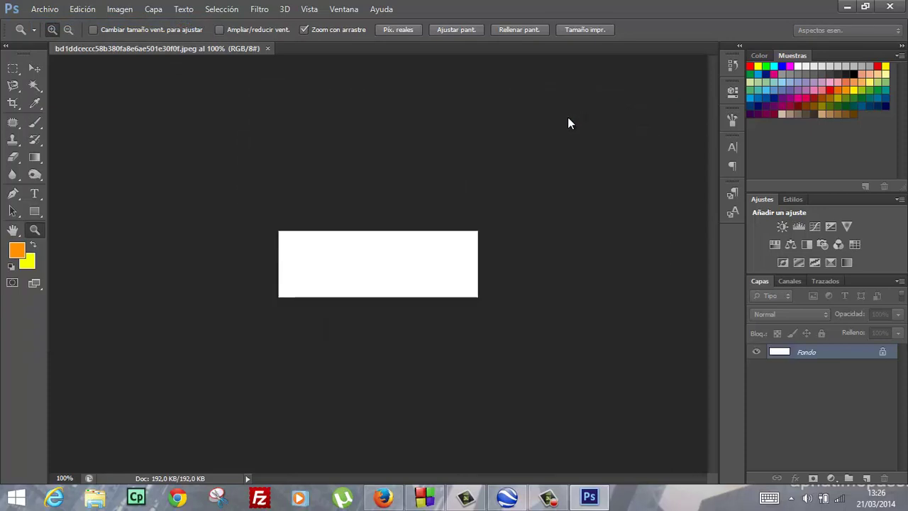
Select the shield by magic-wanding its white background and inverting, then copy it
{"action": "left_click", "coordinate": [221, 47]}
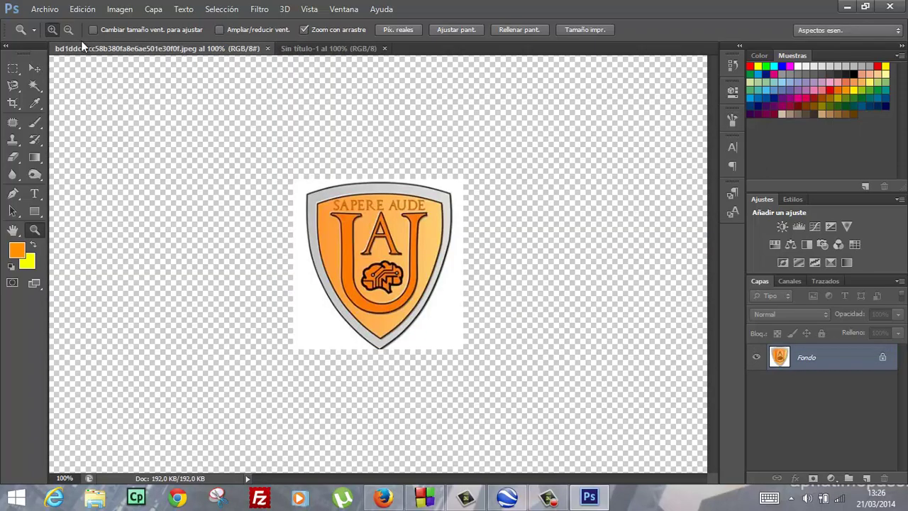
{"action": "left_click", "coordinate": [33, 85]}
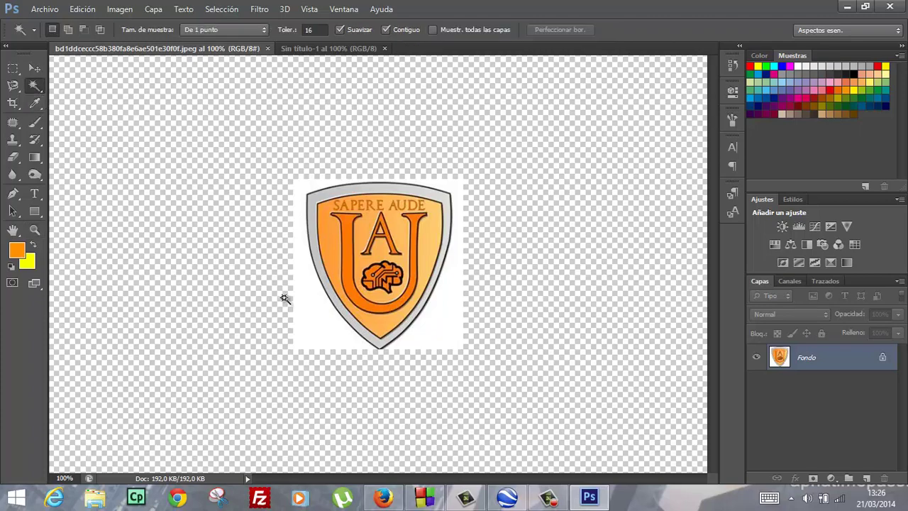
{"action": "left_click", "coordinate": [305, 303]}
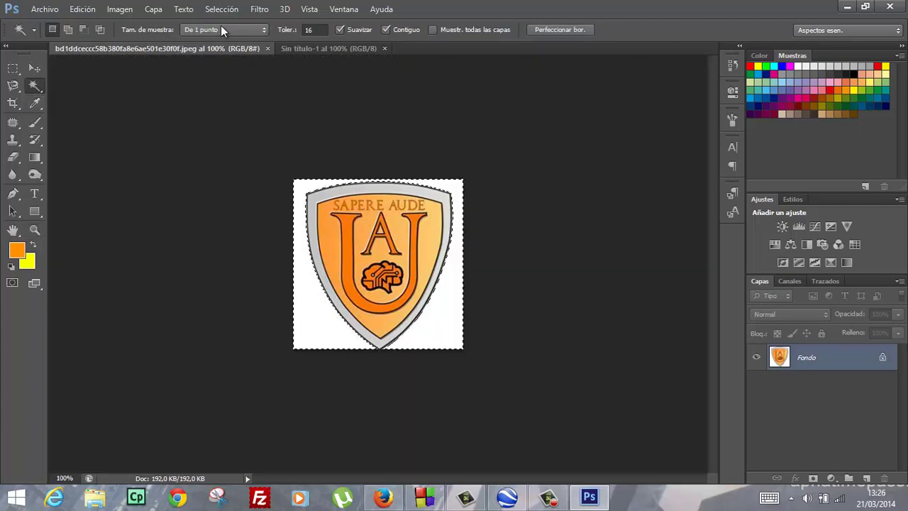
{"action": "left_click", "coordinate": [221, 9]}
{"action": "left_click", "coordinate": [221, 62]}
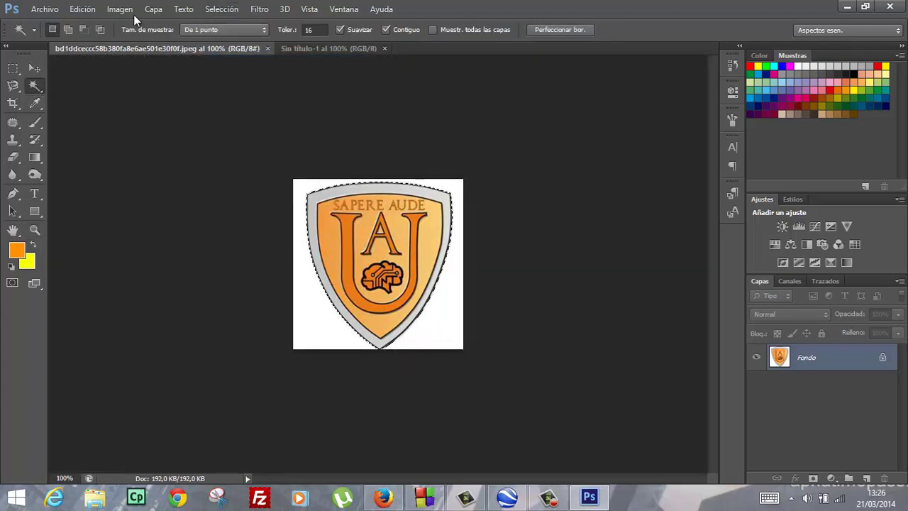
{"action": "left_click", "coordinate": [94, 12]}
{"action": "left_click", "coordinate": [126, 86]}
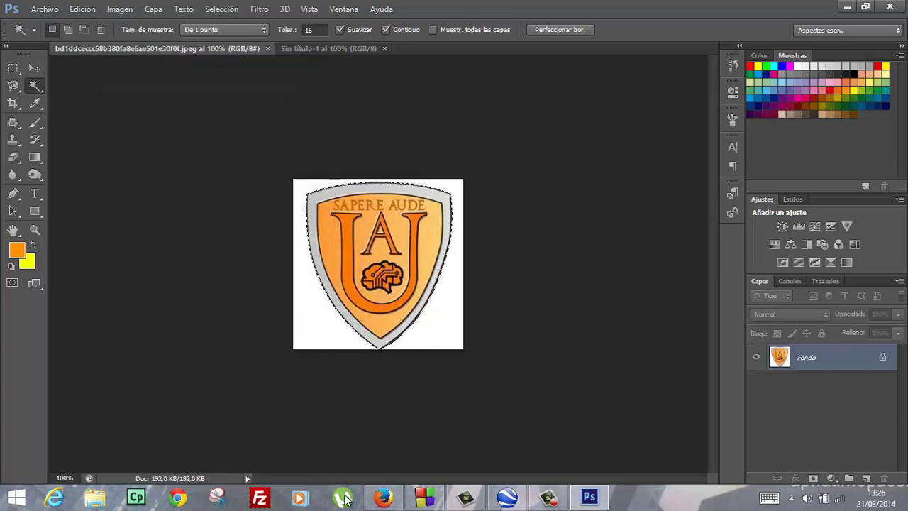
Paste the shield into Sin título-1, scale it to about 34% and nudge it left
{"action": "left_click", "coordinate": [320, 49]}
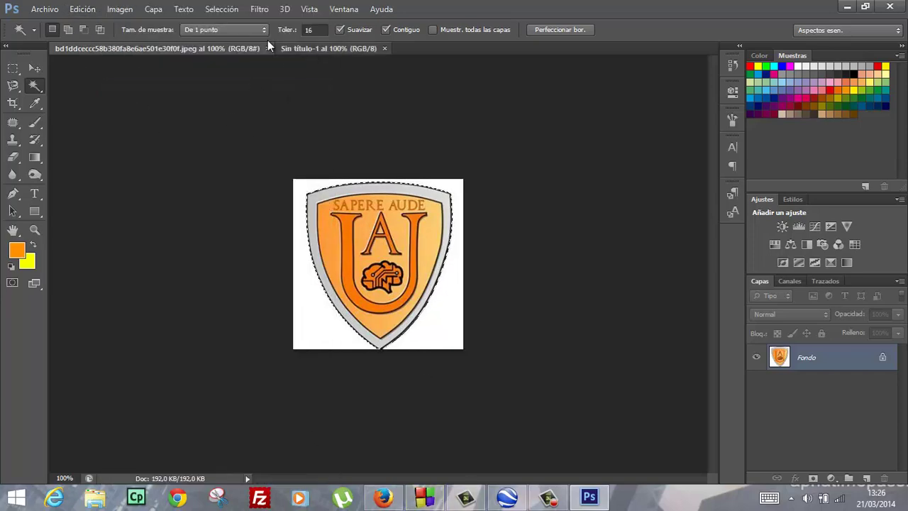
{"action": "left_click", "coordinate": [83, 9]}
{"action": "left_click", "coordinate": [99, 111]}
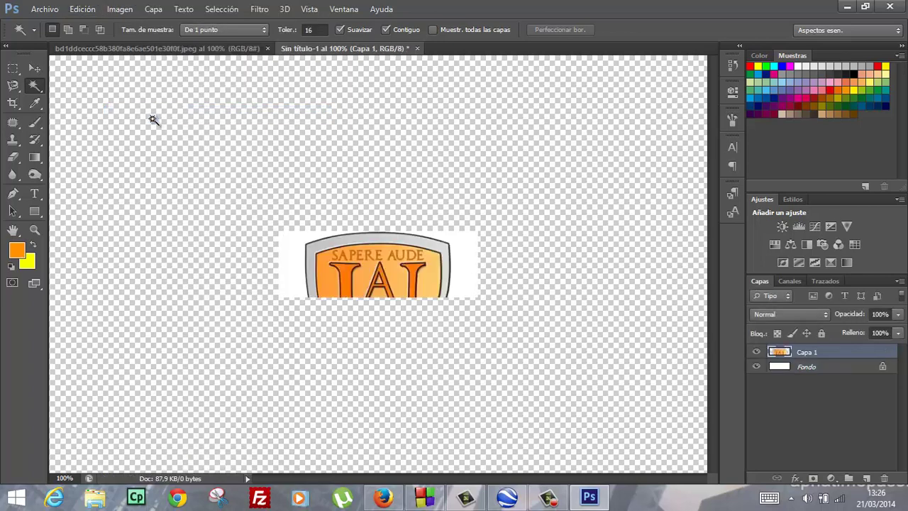
{"action": "key", "text": "ctrl+t"}
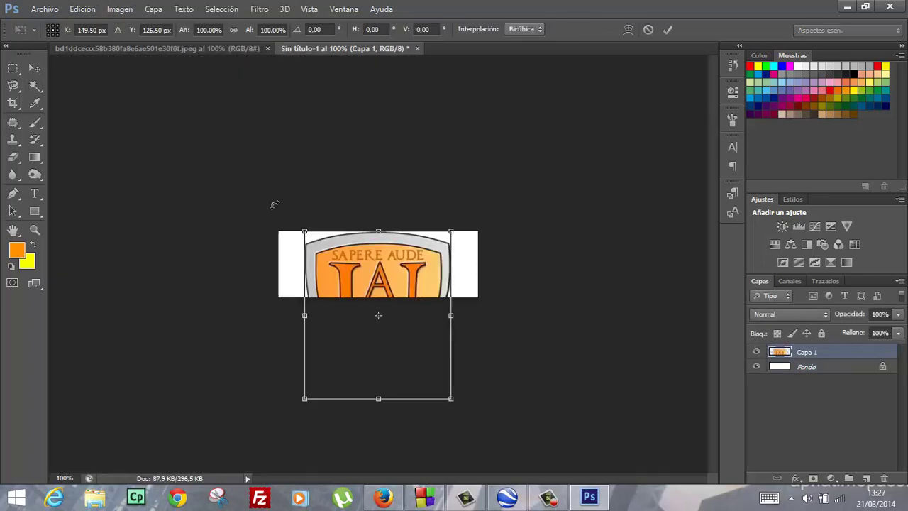
{"action": "left_click_drag", "start_coordinate": [434, 381], "coordinate": [336, 280]}
{"action": "key", "text": "Up"}
{"action": "key", "text": "Up"}
{"action": "key", "text": "Up"}
{"action": "key", "text": "Up"}
{"action": "key", "text": "Up"}
{"action": "key", "text": "Up"}
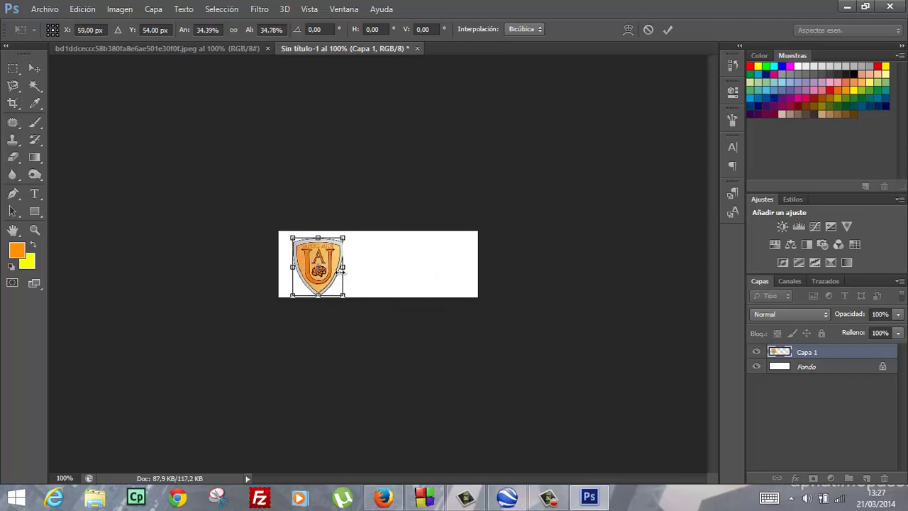
{"action": "key", "text": "Left"}
{"action": "key", "text": "Left"}
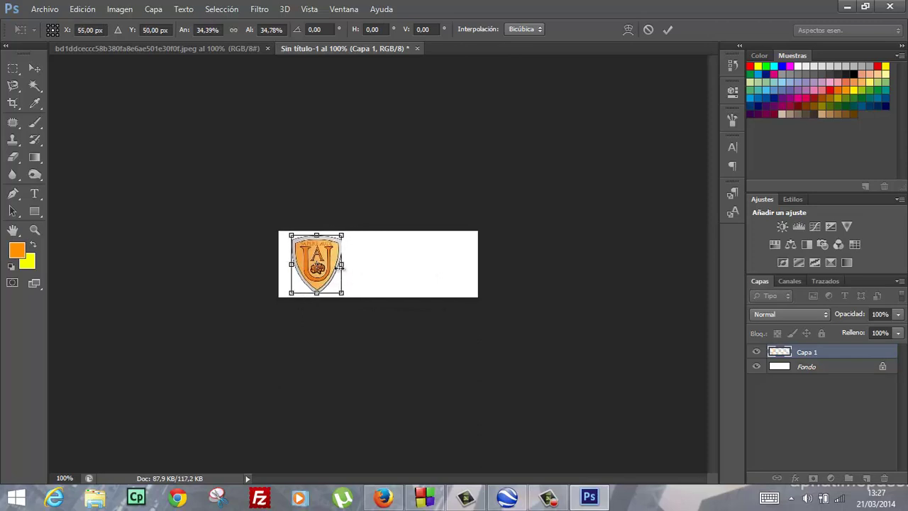
{"action": "key", "text": "Left"}
{"action": "key", "text": "Left"}
{"action": "key", "text": "Left"}
{"action": "key", "text": "Left"}
{"action": "key", "text": "Left"}
{"action": "key", "text": "Left"}
{"action": "key", "text": "Left"}
{"action": "key", "text": "Left"}
{"action": "key", "text": "Left"}
{"action": "key", "text": "Left"}
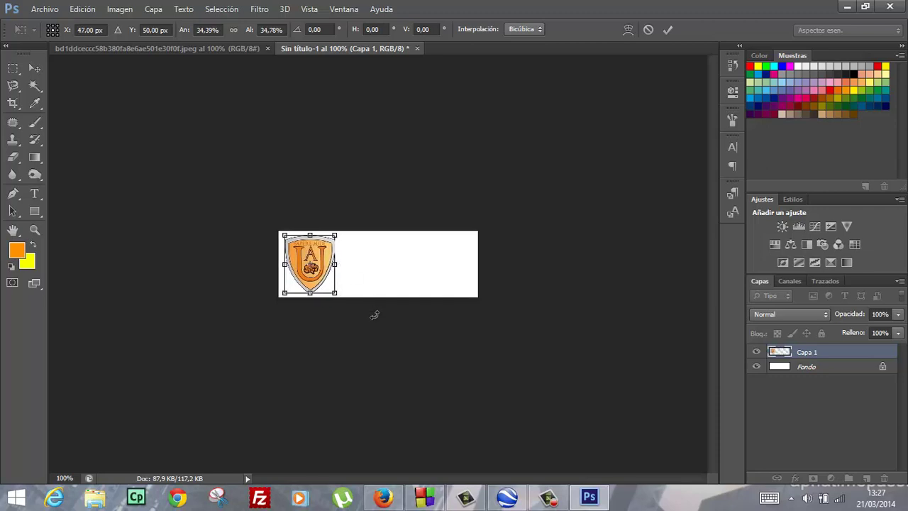
{"action": "key", "text": "Return"}
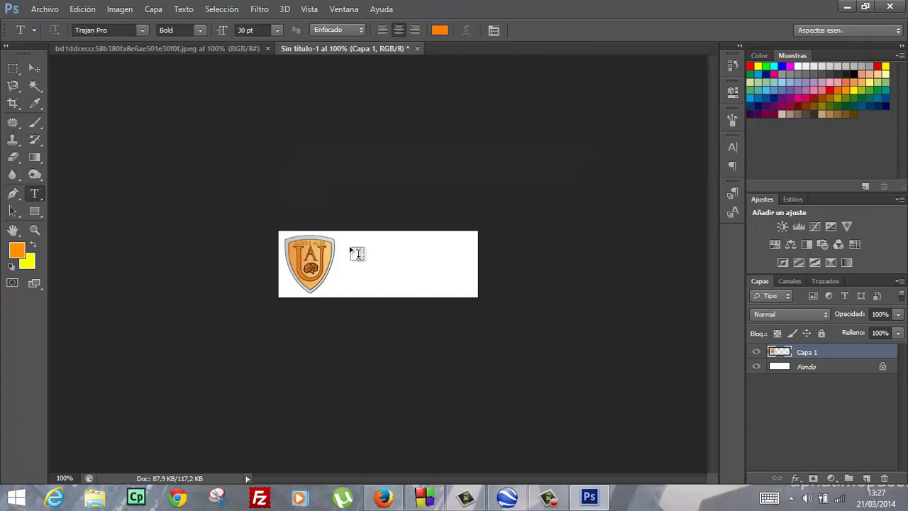
Type the two-line text ACADEMIA / USERO and set USERO to 48 pt
{"action": "left_click", "coordinate": [350, 246]}
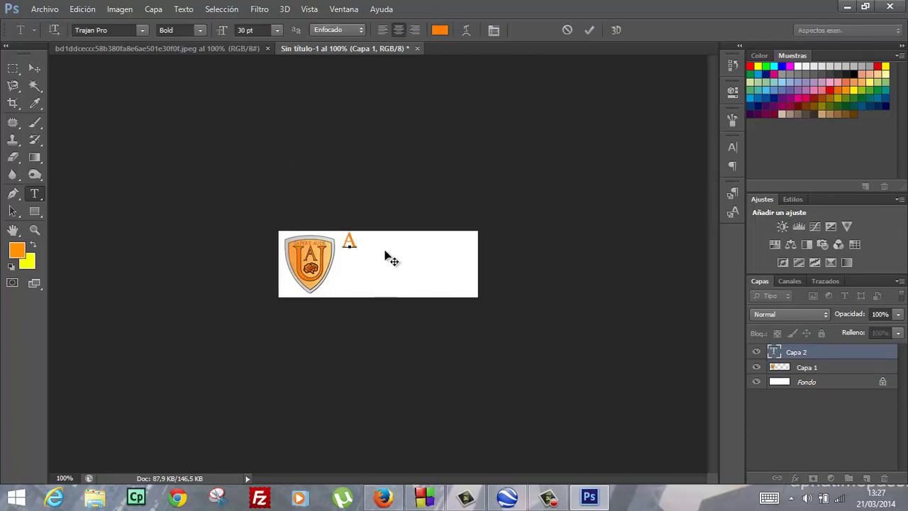
{"action": "type", "text": "ACADEMIA"}
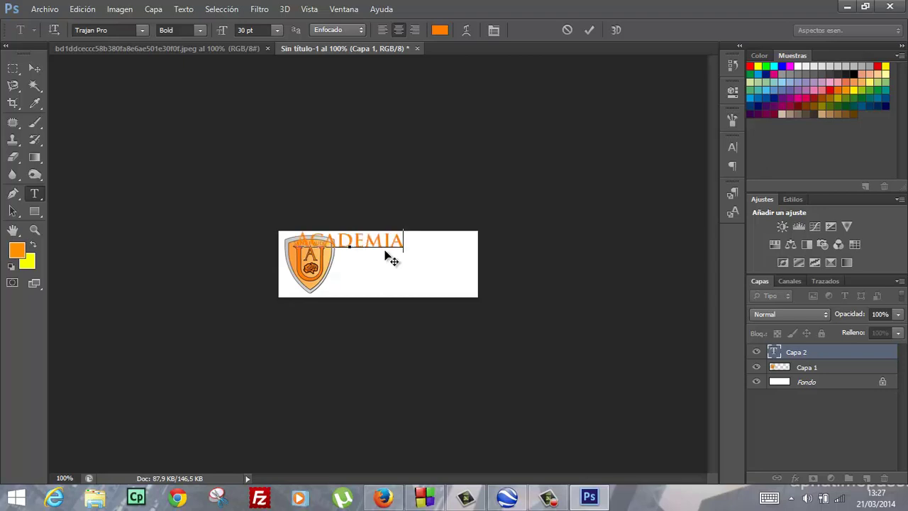
{"action": "key", "text": "Return"}
{"action": "type", "text": "USERO"}
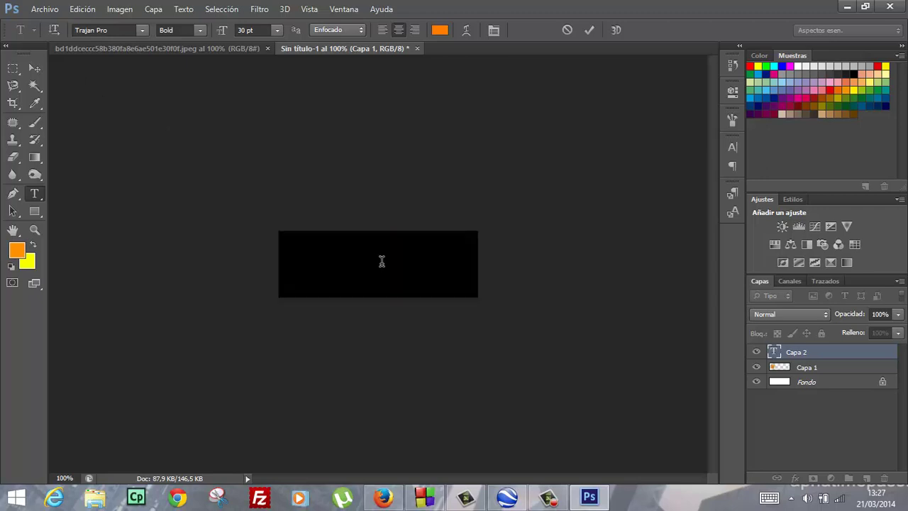
{"action": "left_click_drag", "start_coordinate": [382, 269], "coordinate": [316, 269]}
{"action": "left_click", "coordinate": [734, 146]}
{"action": "left_click", "coordinate": [637, 175]}
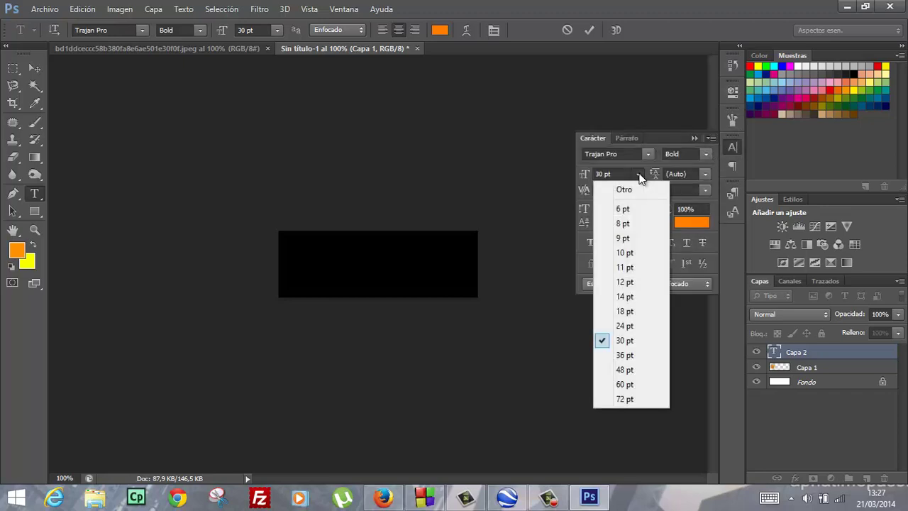
{"action": "left_click", "coordinate": [624, 370]}
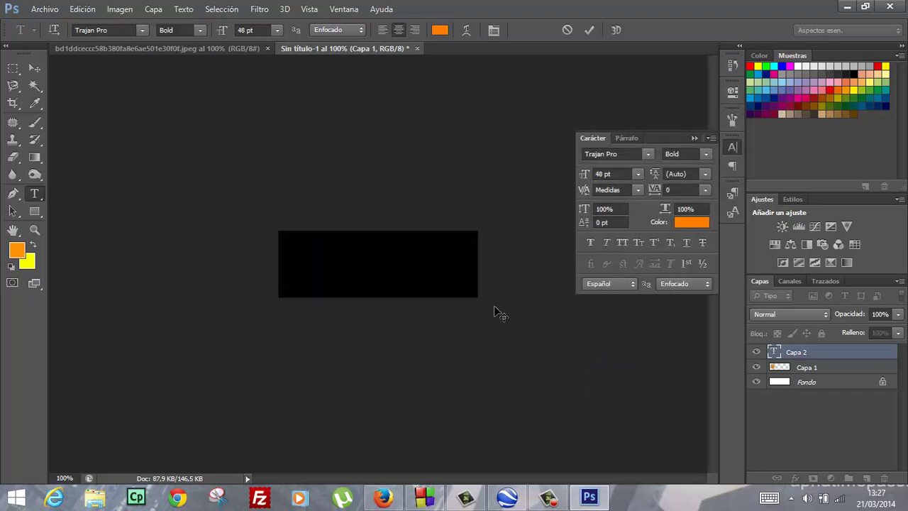
Move the text beside the shield and set its leading to 48 pt
{"action": "left_click", "coordinate": [34, 69]}
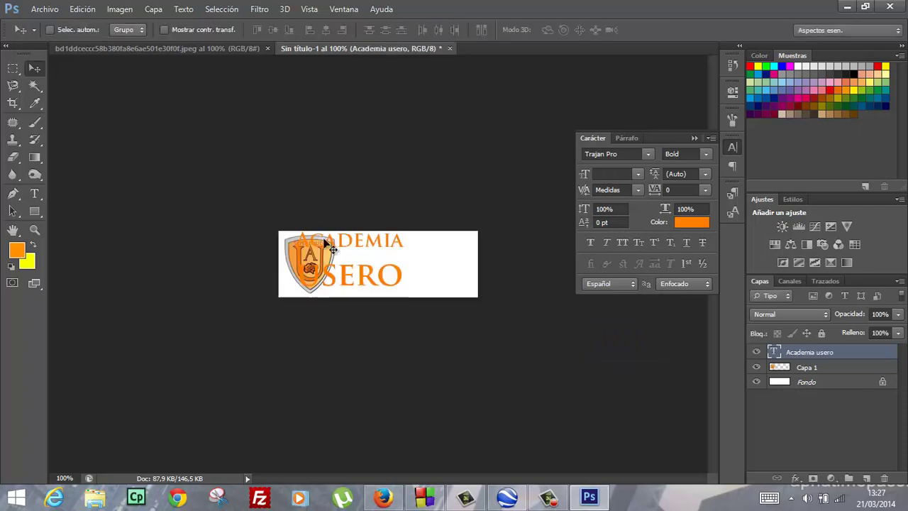
{"action": "left_click_drag", "start_coordinate": [379, 251], "coordinate": [431, 254]}
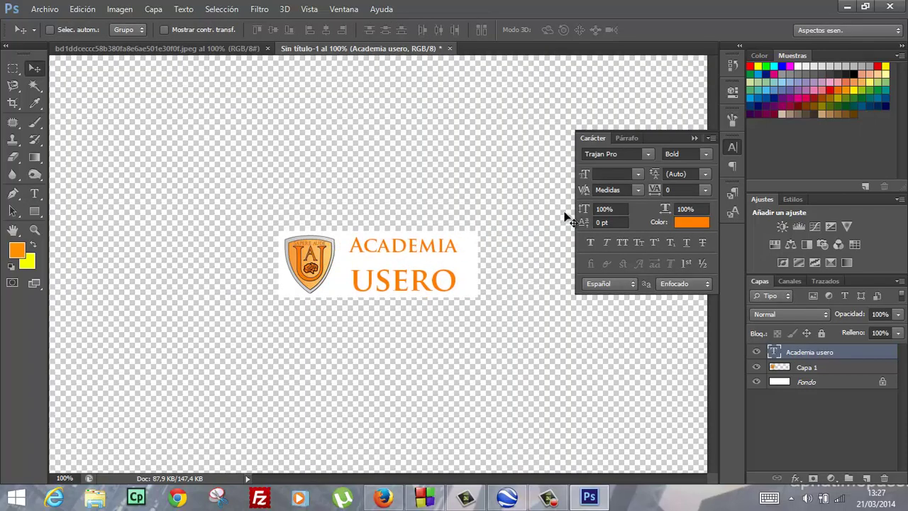
{"action": "left_click", "coordinate": [704, 176]}
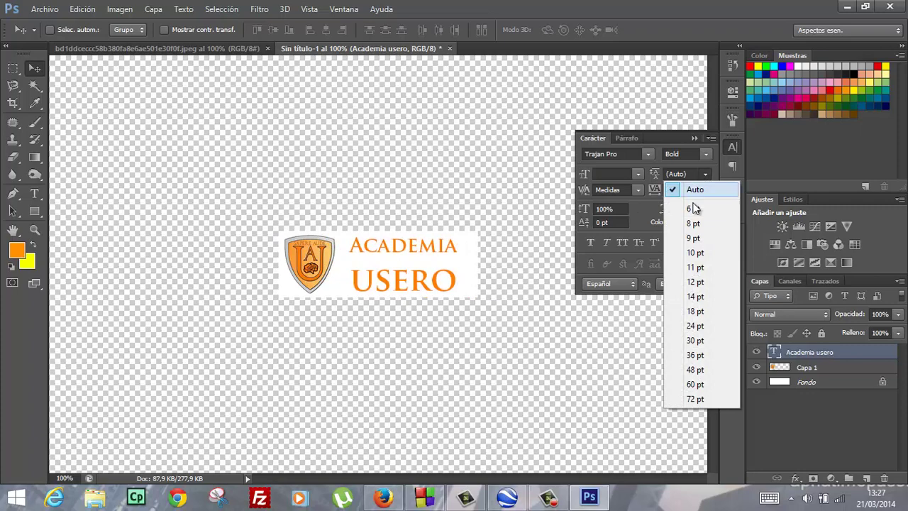
{"action": "left_click", "coordinate": [702, 331]}
{"action": "left_click", "coordinate": [704, 174]}
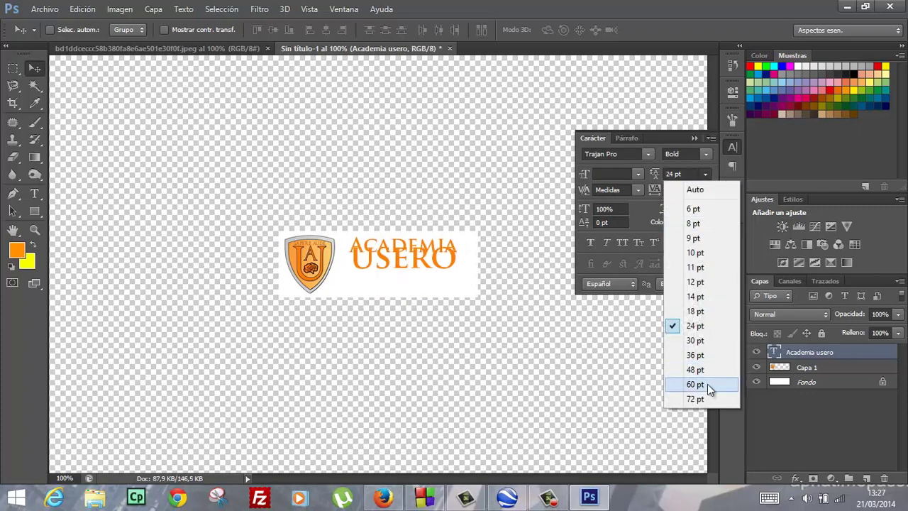
{"action": "left_click", "coordinate": [698, 373]}
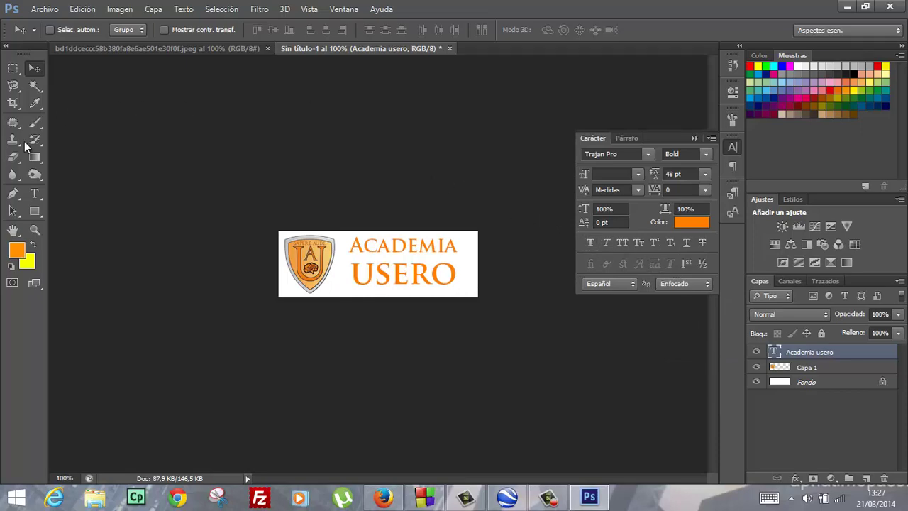
Select all of the ACADEMIA USERO text with the Type tool
{"action": "left_click", "coordinate": [34, 193]}
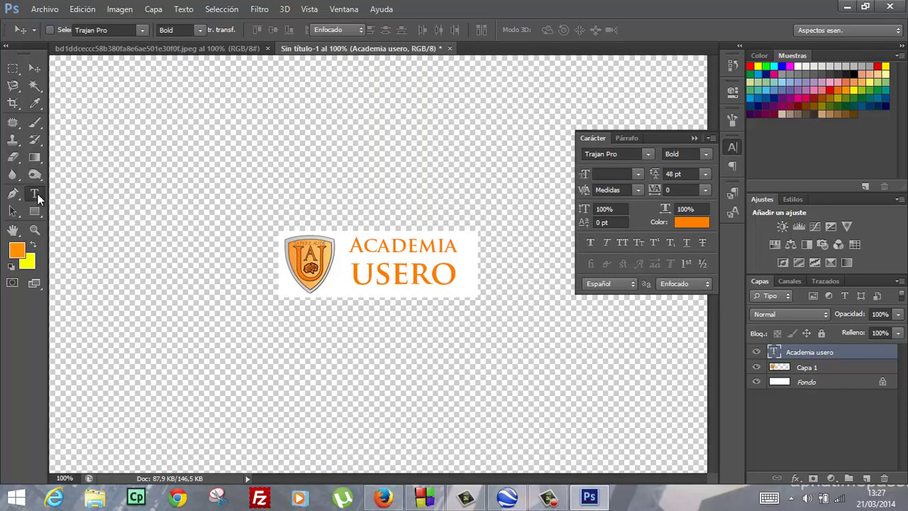
{"action": "left_click", "coordinate": [354, 245]}
{"action": "key", "text": "ctrl+a"}
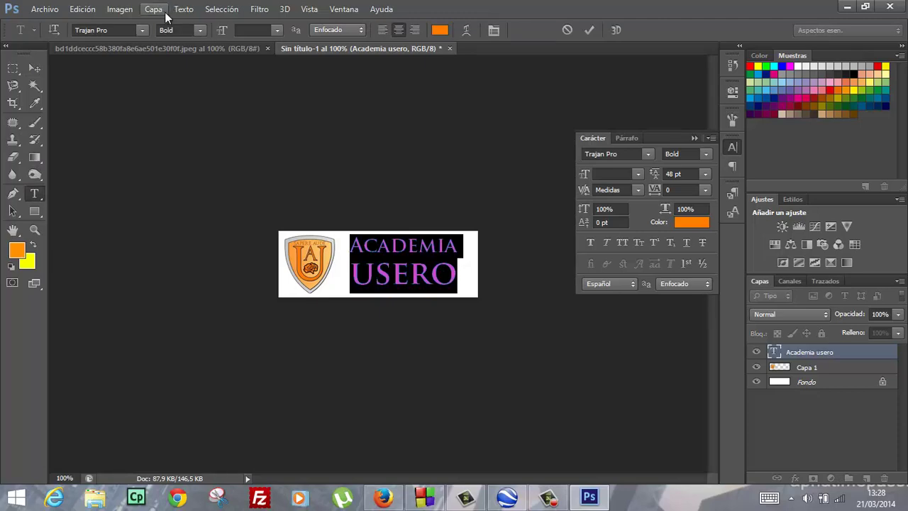
Open the text's Layer Style, disable Bevel and Emboss and Satin, and test stroke and inner effects
{"action": "left_click", "coordinate": [156, 10]}
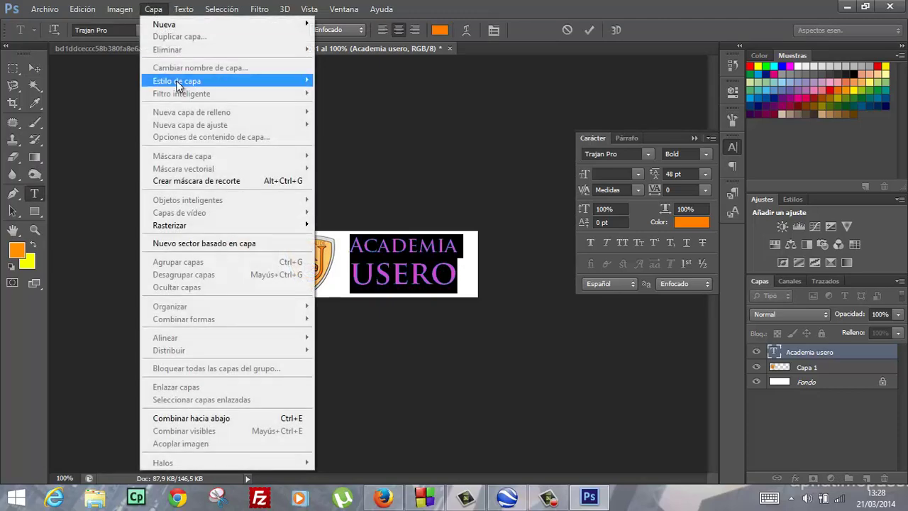
{"action": "mouse_move", "coordinate": [176, 80]}
{"action": "left_click", "coordinate": [349, 104]}
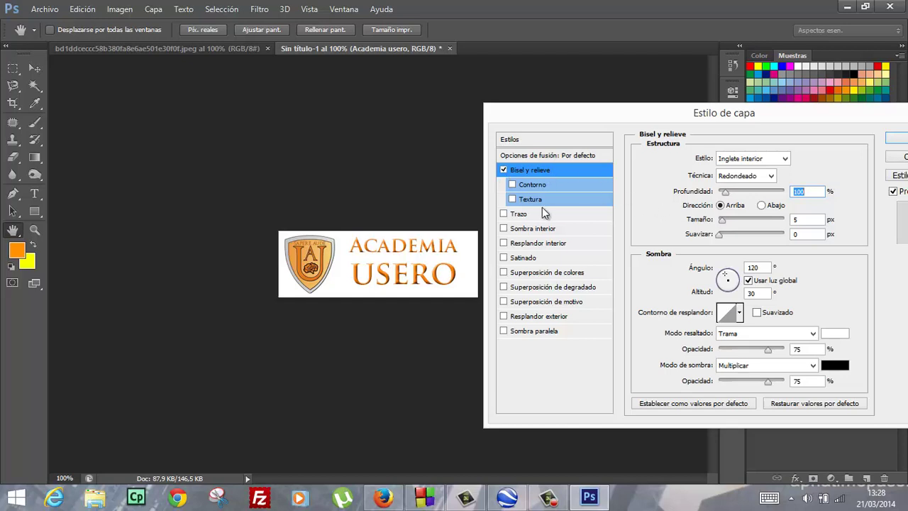
{"action": "left_click", "coordinate": [502, 170]}
{"action": "left_click", "coordinate": [504, 214]}
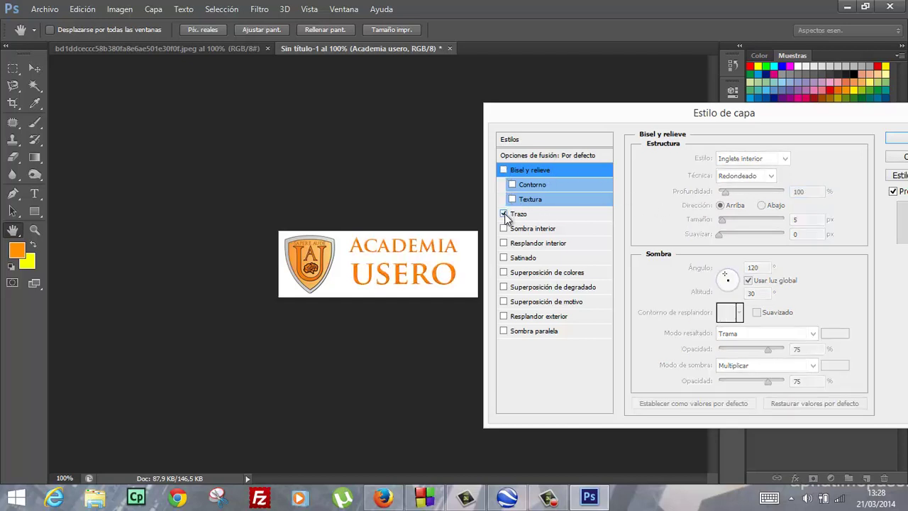
{"action": "left_click", "coordinate": [504, 214]}
{"action": "left_click", "coordinate": [504, 229]}
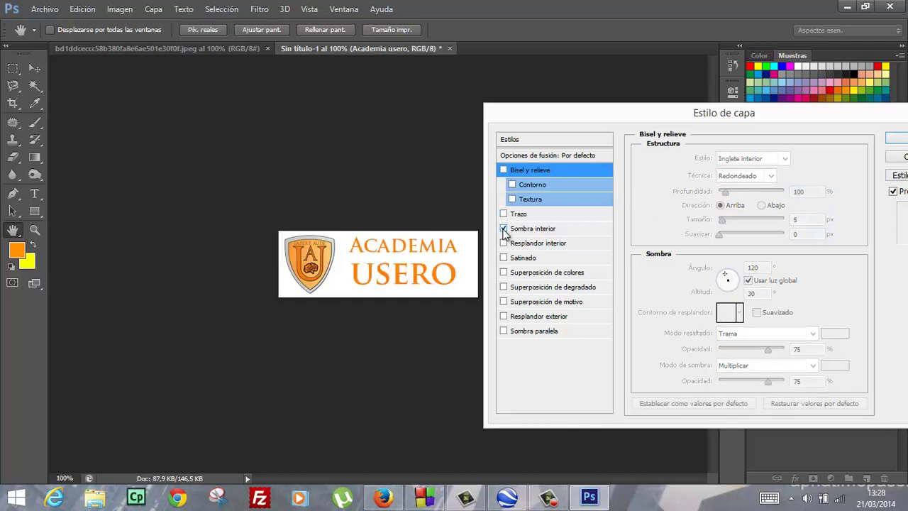
{"action": "left_click", "coordinate": [503, 228]}
{"action": "left_click", "coordinate": [504, 243]}
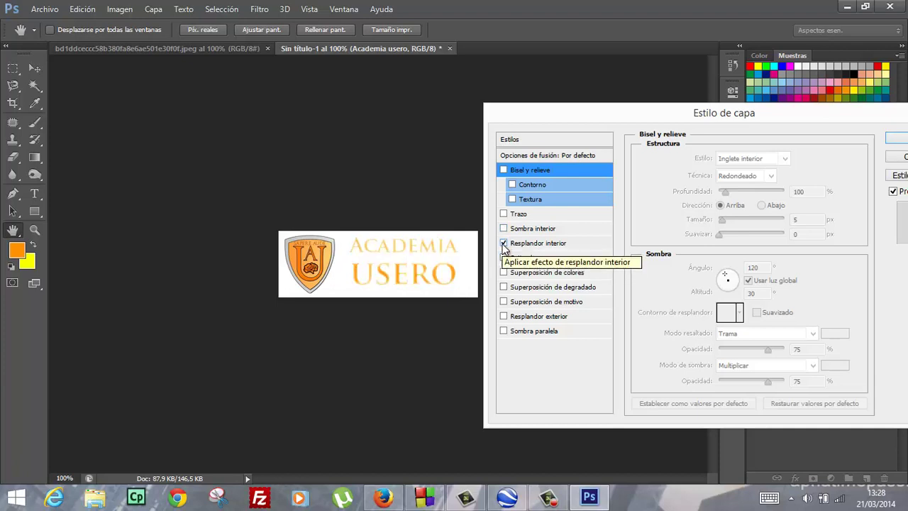
{"action": "left_click", "coordinate": [504, 243]}
{"action": "left_click", "coordinate": [504, 258]}
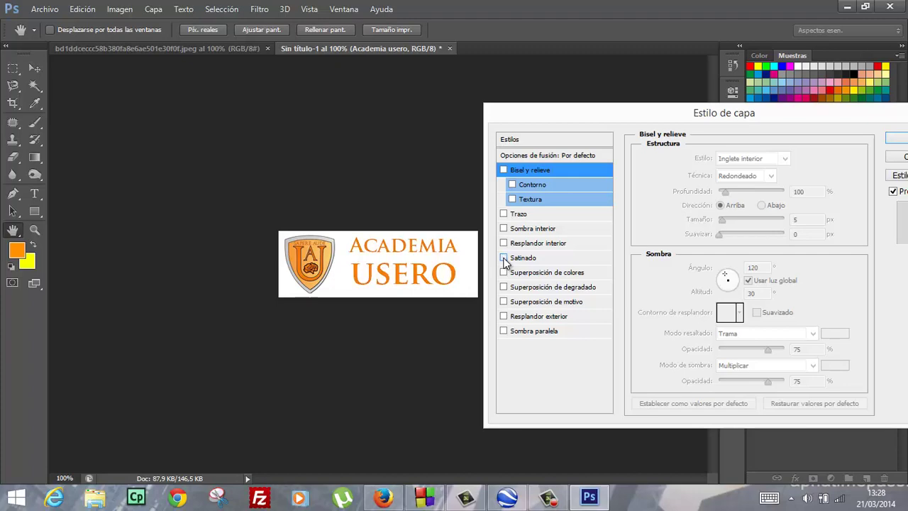
After testing colour, gradient and pattern overlays, apply Outer Glow and Drop Shadow to the text
{"action": "left_click", "coordinate": [503, 272]}
{"action": "left_click", "coordinate": [503, 272]}
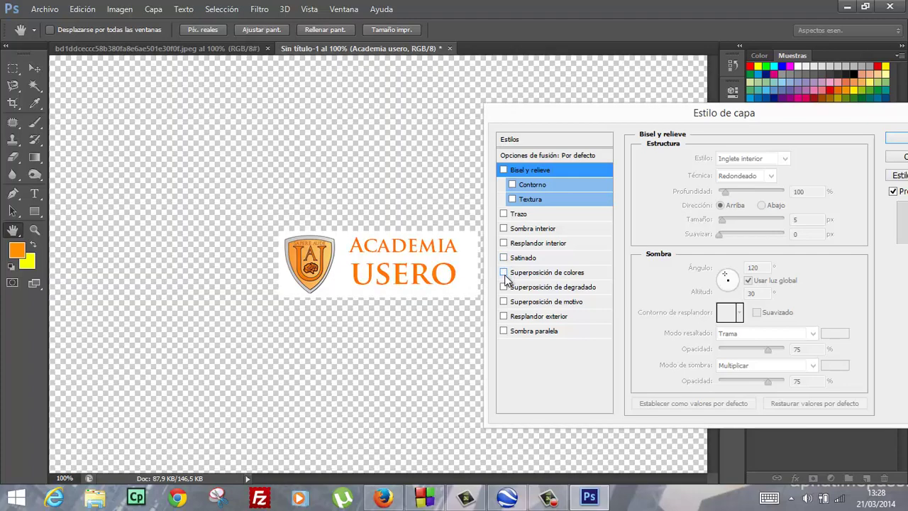
{"action": "left_click", "coordinate": [504, 287]}
{"action": "left_click", "coordinate": [503, 288]}
{"action": "left_click", "coordinate": [504, 301]}
{"action": "left_click", "coordinate": [504, 301]}
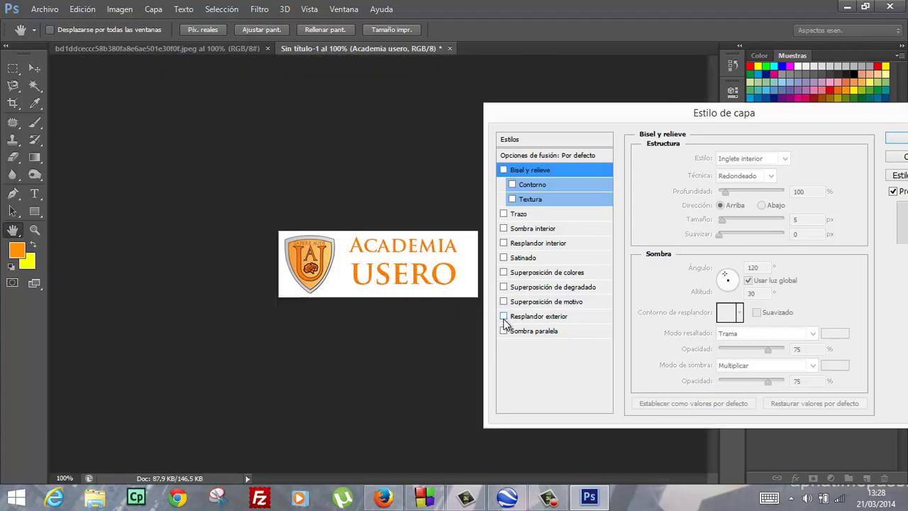
{"action": "left_click", "coordinate": [503, 317]}
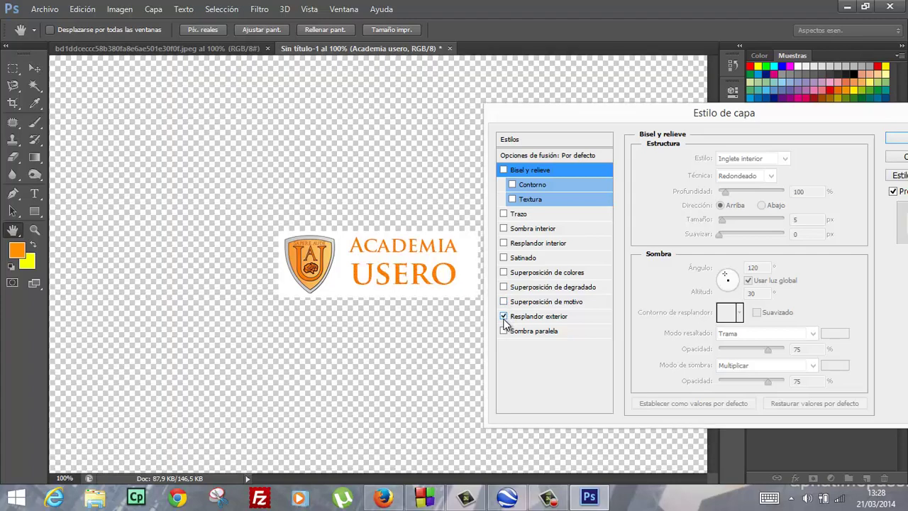
{"action": "left_click", "coordinate": [504, 331]}
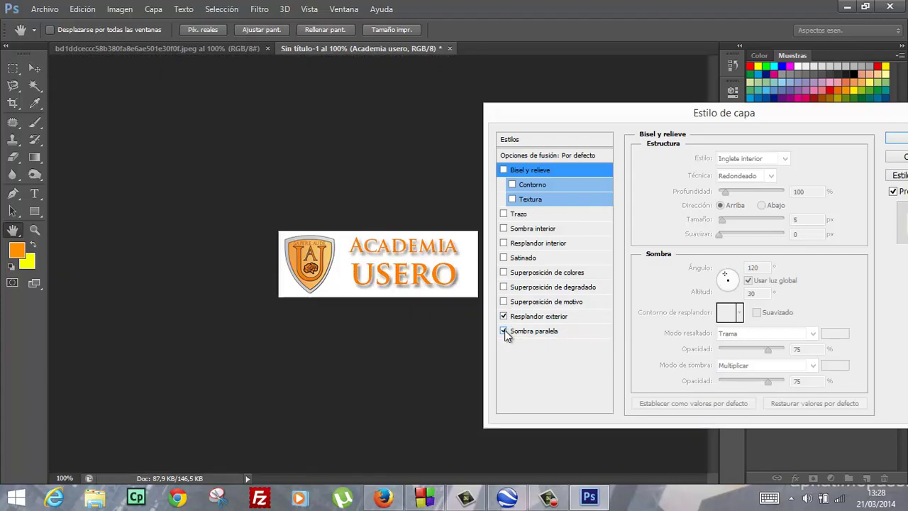
{"action": "left_click_drag", "start_coordinate": [803, 113], "coordinate": [596, 116]}
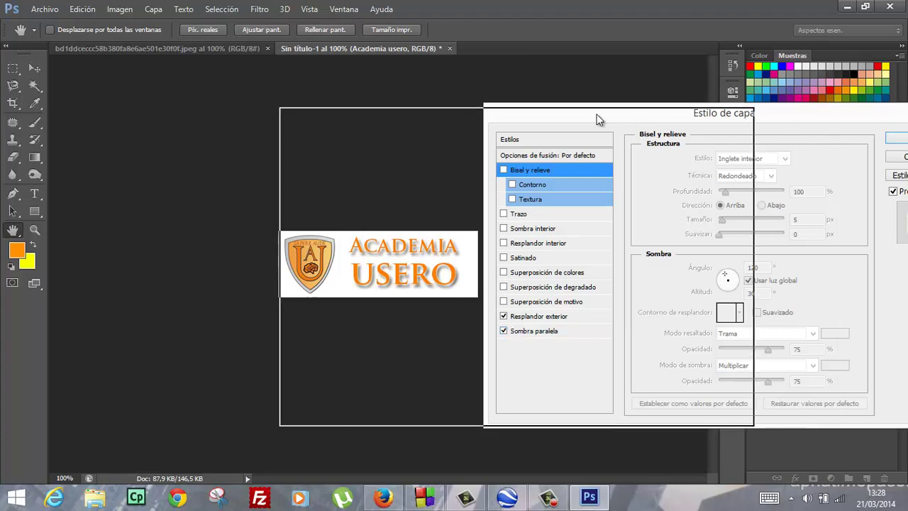
Apply the layer styles and save the header as logoauwp.psd on Escritorio
{"action": "left_click", "coordinate": [717, 140]}
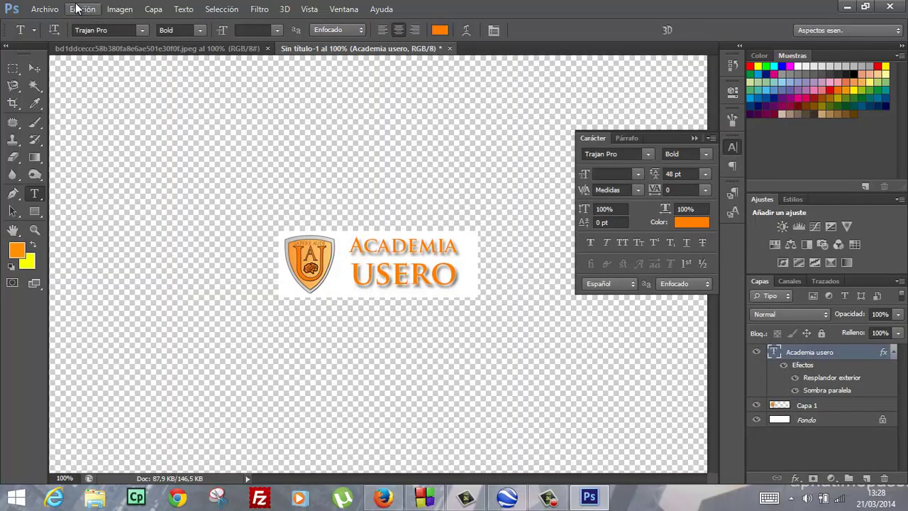
{"action": "left_click", "coordinate": [44, 9]}
{"action": "left_click", "coordinate": [77, 156]}
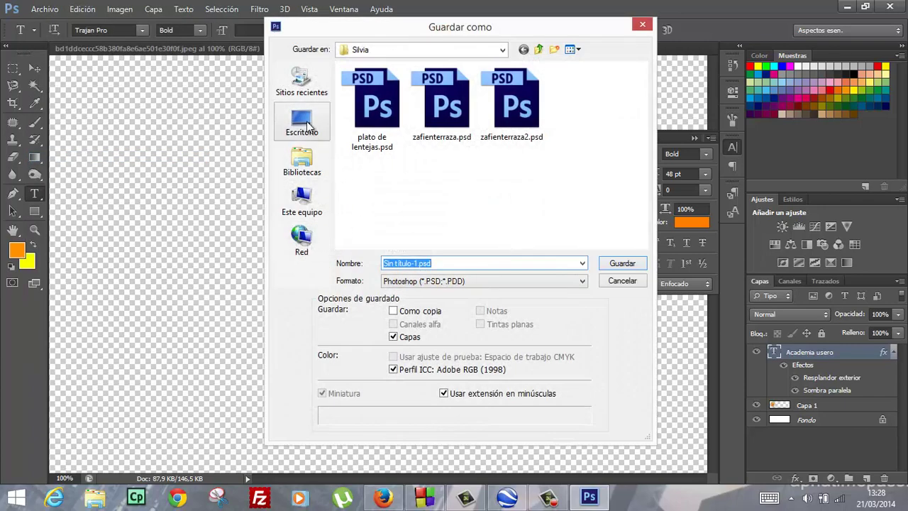
{"action": "left_click", "coordinate": [298, 122]}
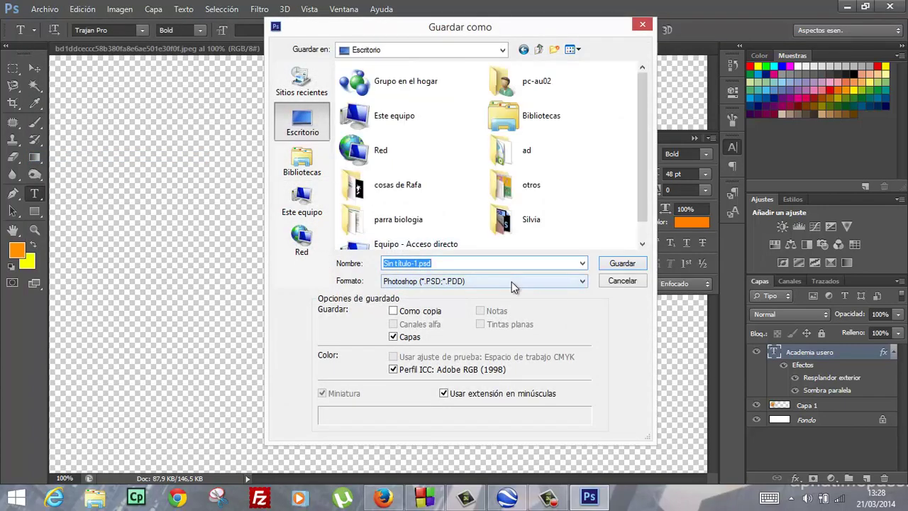
{"action": "type", "text": "logoauwp"}
{"action": "key", "text": "Return"}
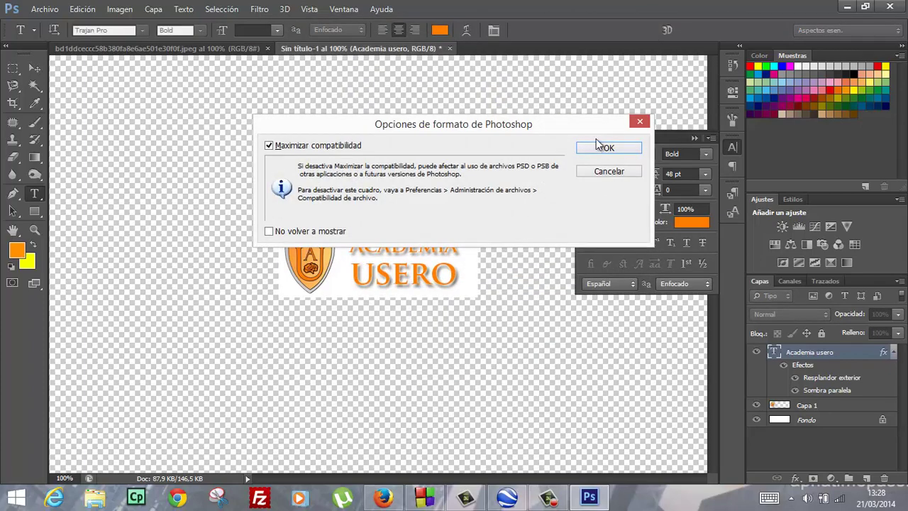
{"action": "left_click", "coordinate": [604, 148]}
Export the 300×100 logo with Save for Web as PNG-8 logoauwp.png to the desktop (Escritorio)
{"action": "left_click", "coordinate": [48, 15]}
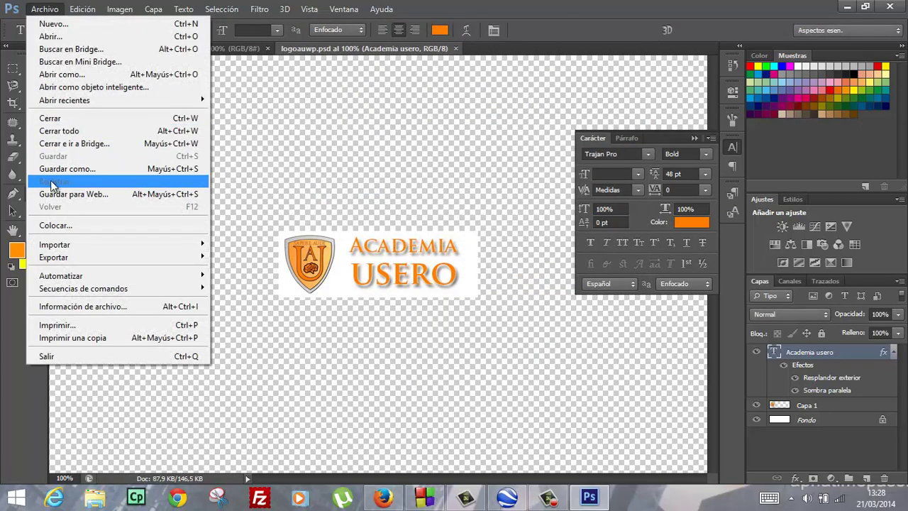
{"action": "left_click", "coordinate": [67, 195]}
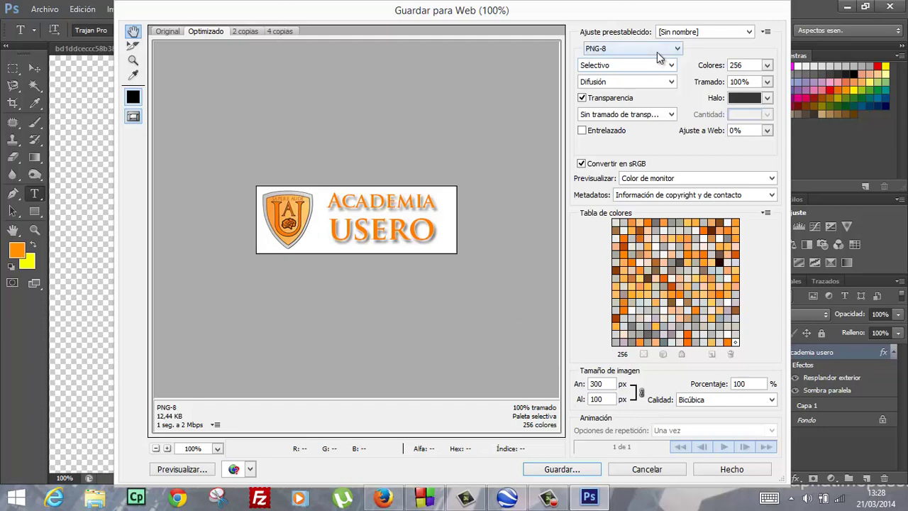
{"action": "left_click", "coordinate": [560, 469]}
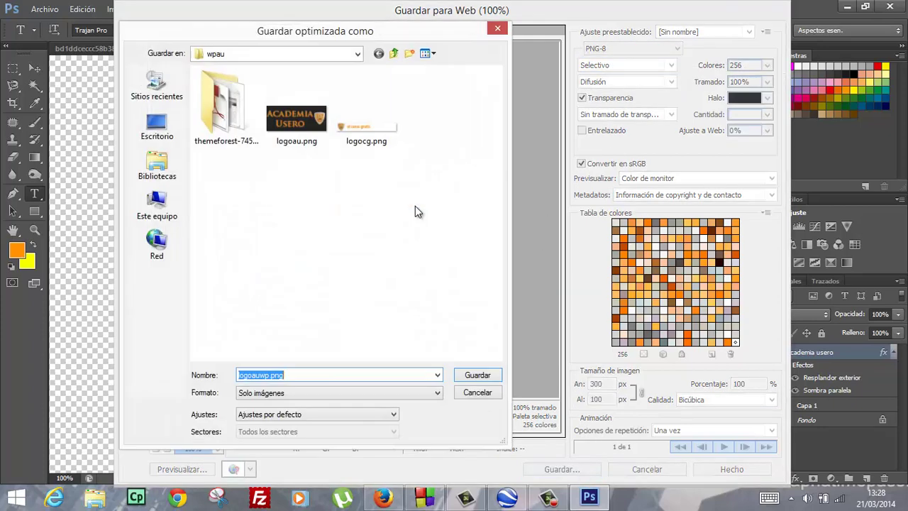
{"action": "left_click", "coordinate": [157, 127]}
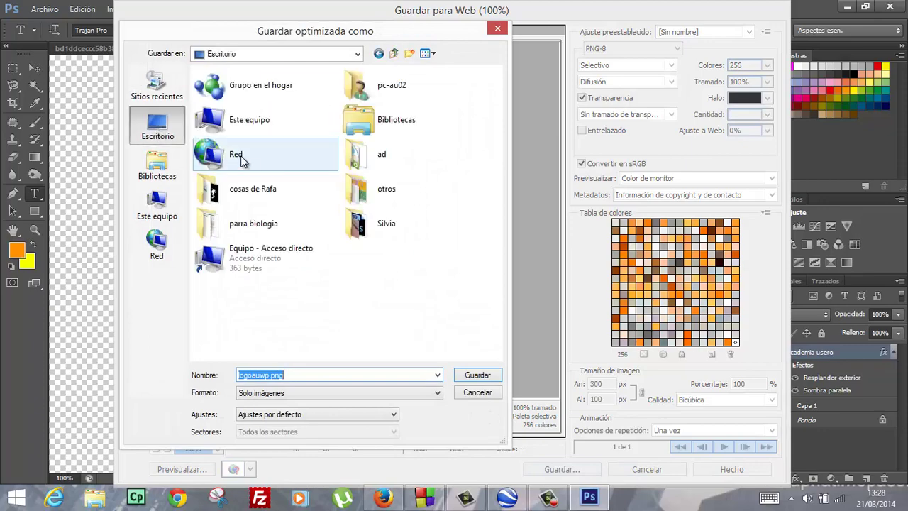
{"action": "left_click", "coordinate": [471, 374]}
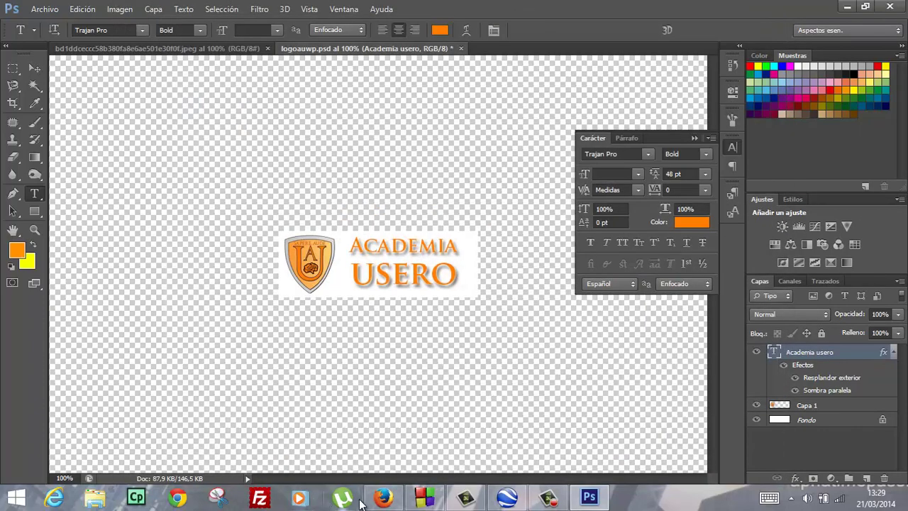
{"action": "left_click", "coordinate": [383, 498]}
Upload logoauwp.png as a new header image, then crop and apply it as the header
{"action": "mouse_move", "coordinate": [870, 381]}
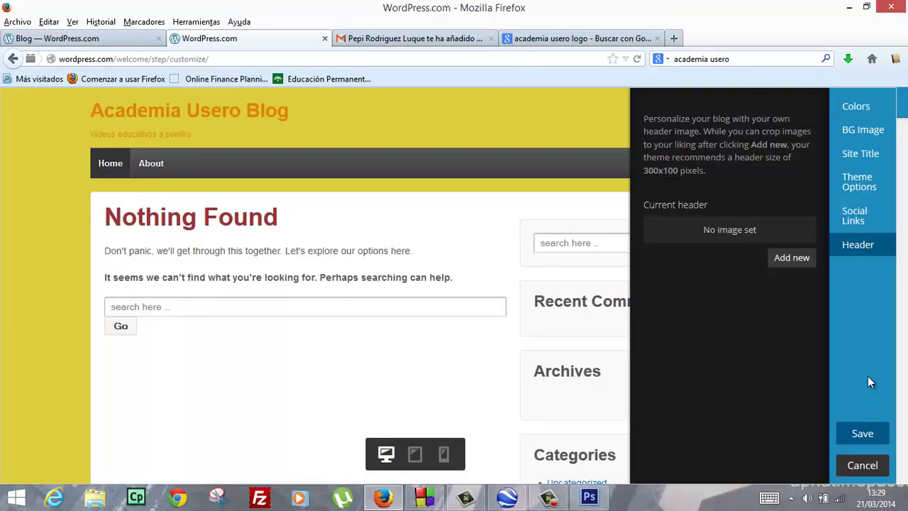
{"action": "left_click", "coordinate": [788, 260]}
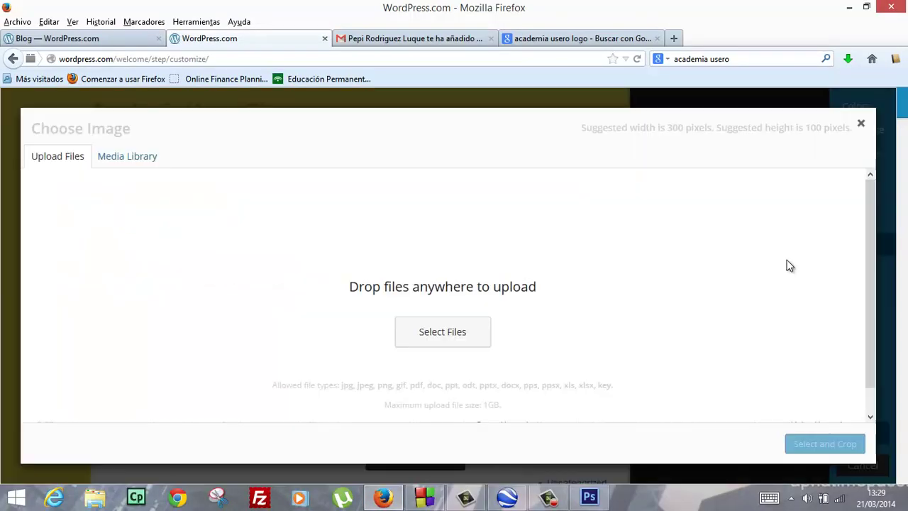
{"action": "left_click", "coordinate": [453, 339]}
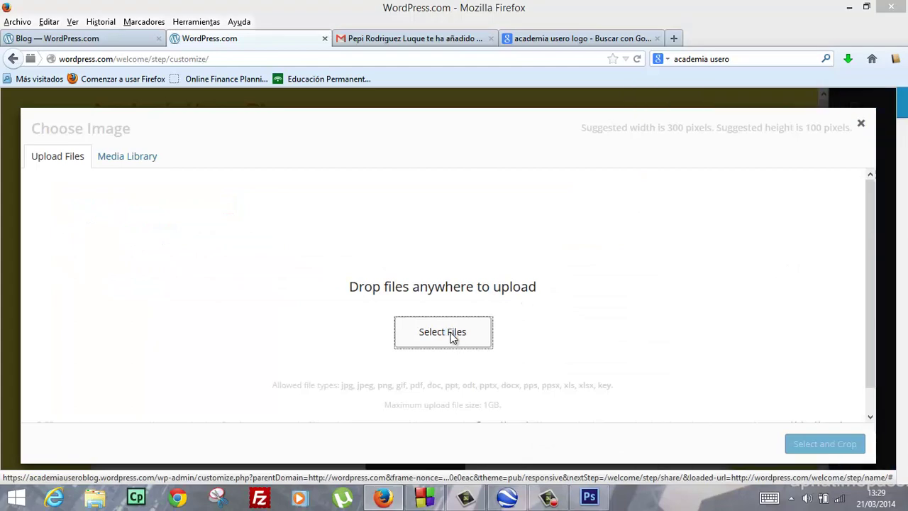
{"action": "scroll", "coordinate": [420, 212], "scroll_direction": "down", "scroll_amount": 5}
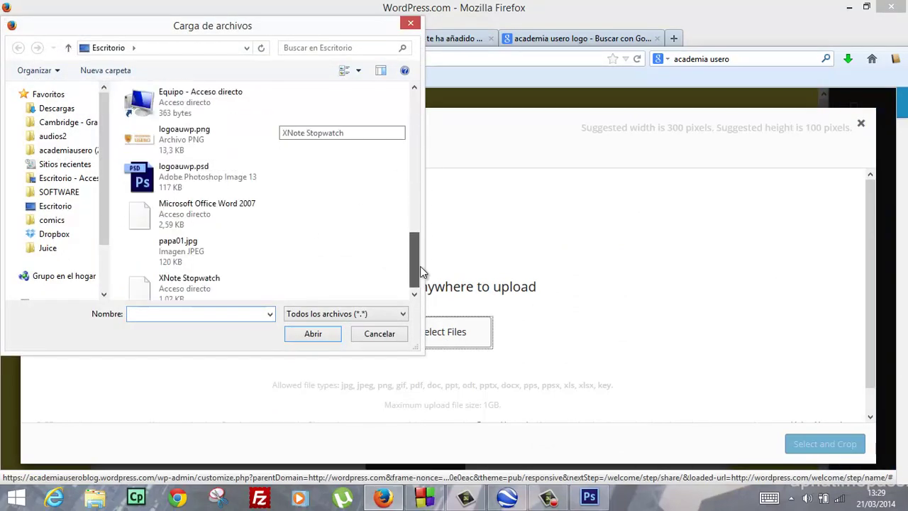
{"action": "left_click_drag", "start_coordinate": [421, 242], "coordinate": [423, 273]}
{"action": "double_click", "coordinate": [205, 168]}
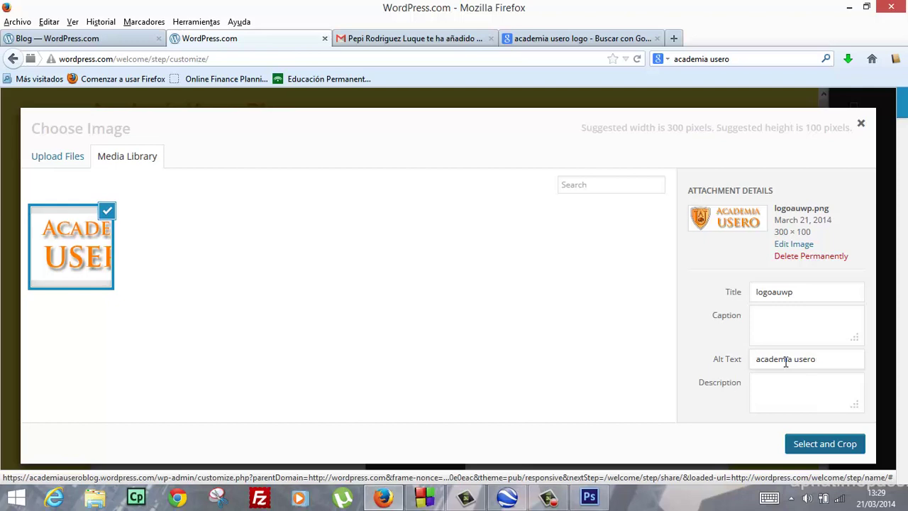
{"action": "left_click", "coordinate": [824, 447]}
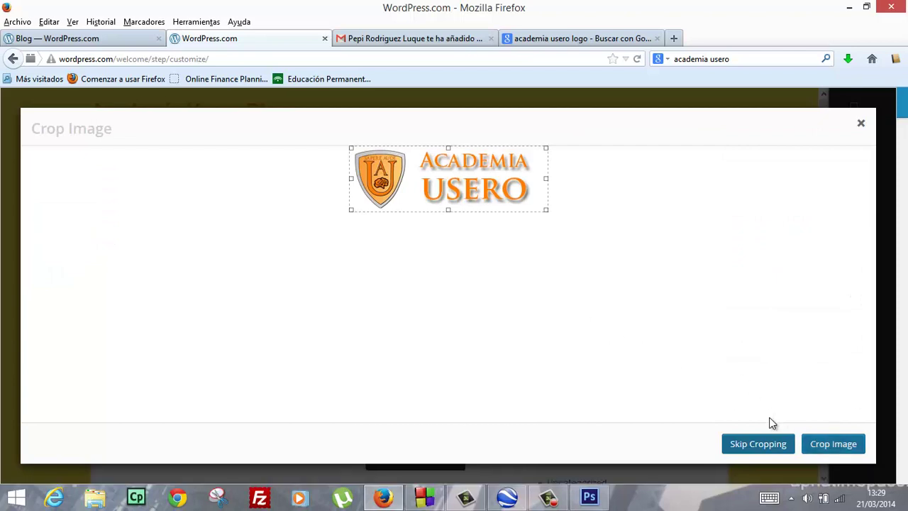
{"action": "left_click", "coordinate": [766, 445]}
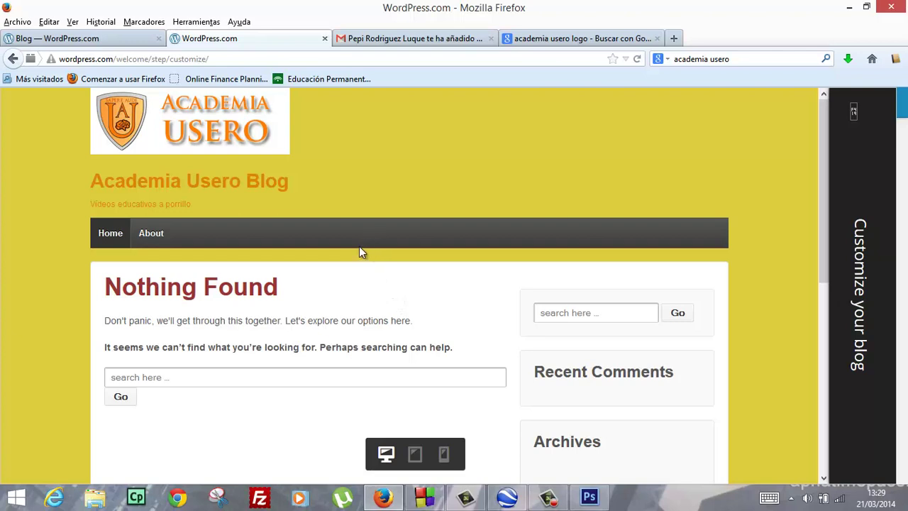
Uncheck Display Header Text under Theme Options > Site Title so only the logo shows
{"action": "left_click", "coordinate": [851, 262]}
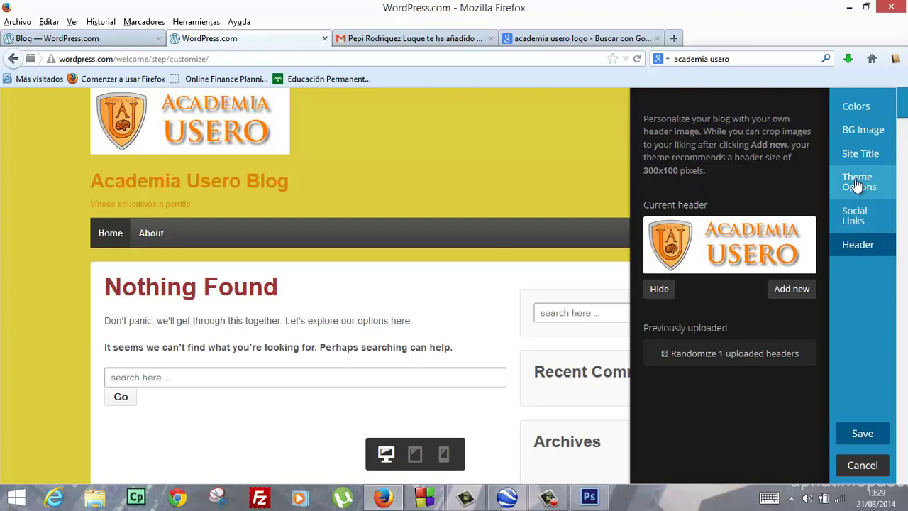
{"action": "left_click", "coordinate": [856, 183]}
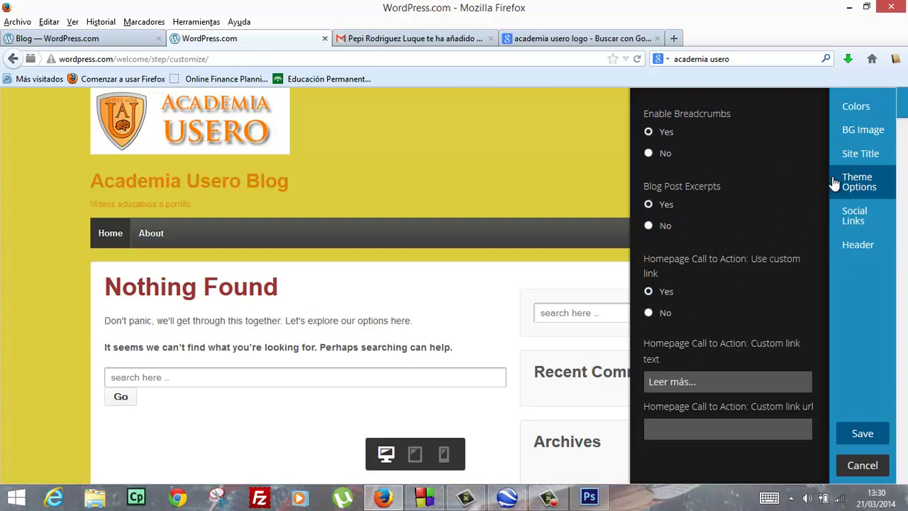
{"action": "left_click", "coordinate": [850, 162]}
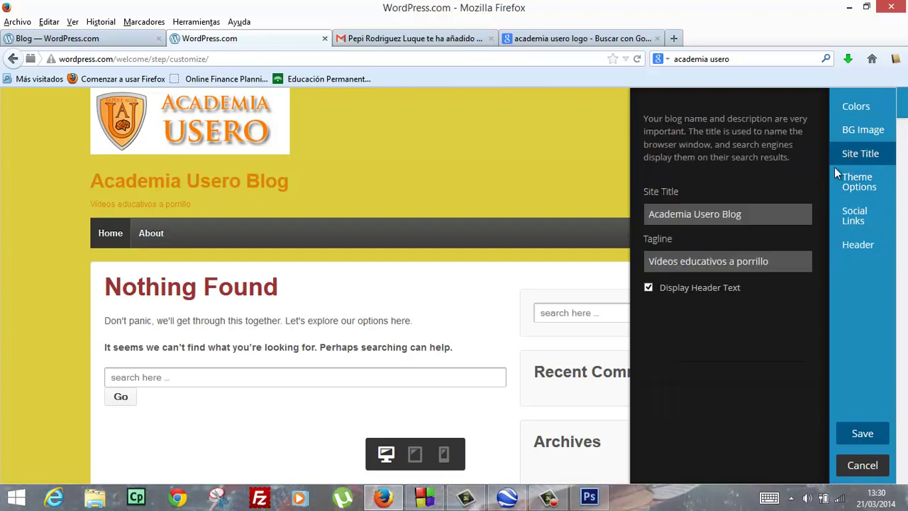
{"action": "left_click", "coordinate": [648, 287]}
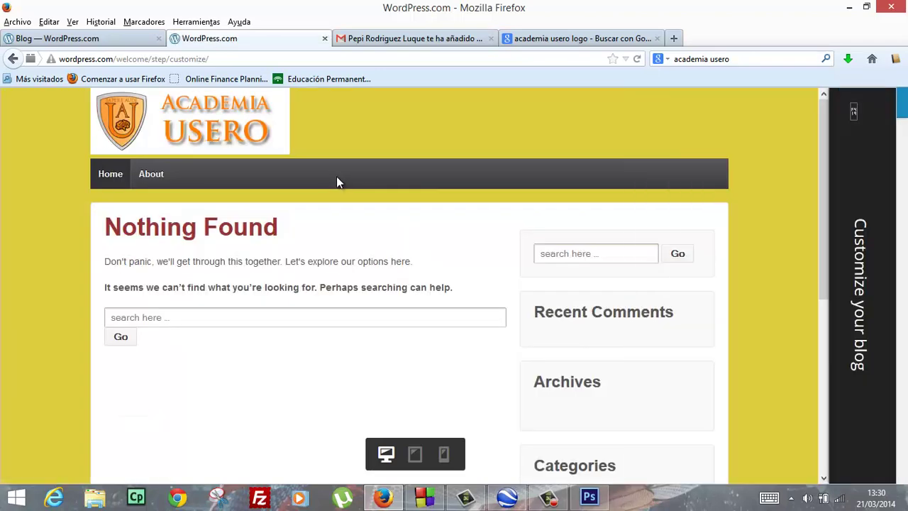
Reset the background colour to default, then pick white (#ffffff) and check the blog preview
{"action": "mouse_move", "coordinate": [830, 246]}
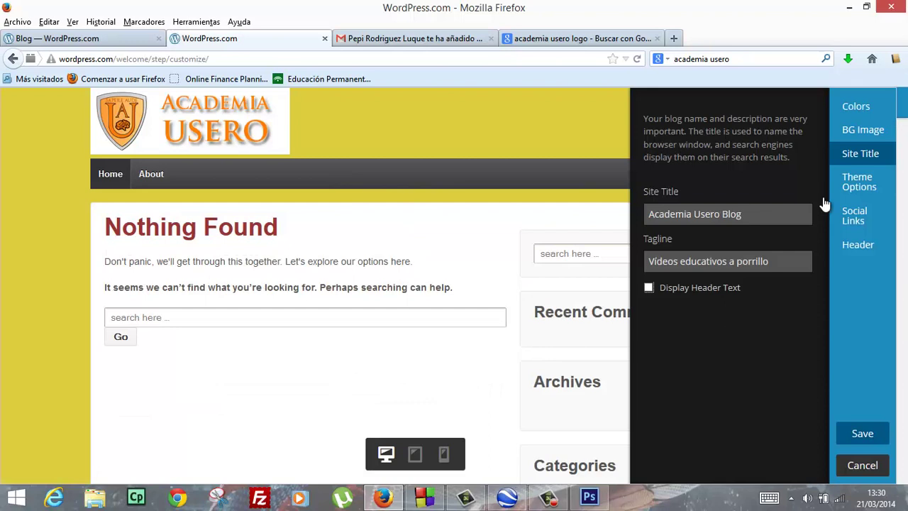
{"action": "left_click", "coordinate": [854, 107]}
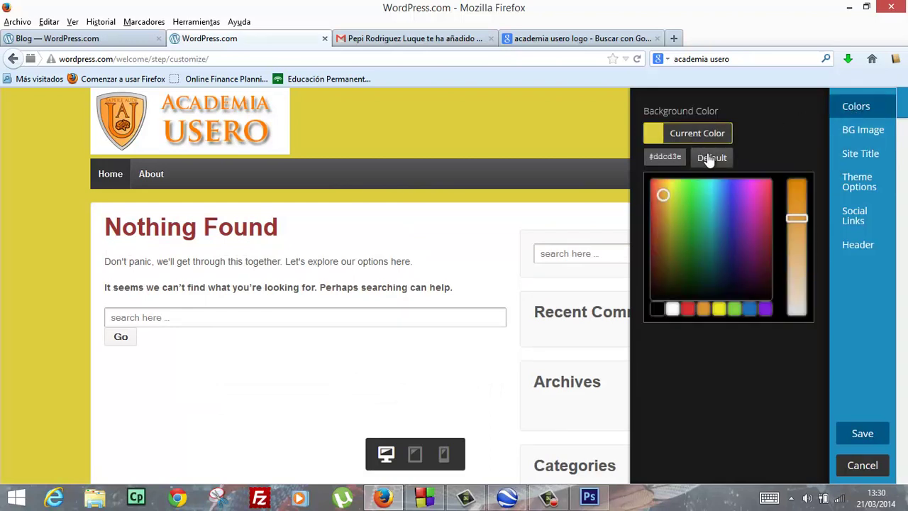
{"action": "left_click", "coordinate": [708, 159]}
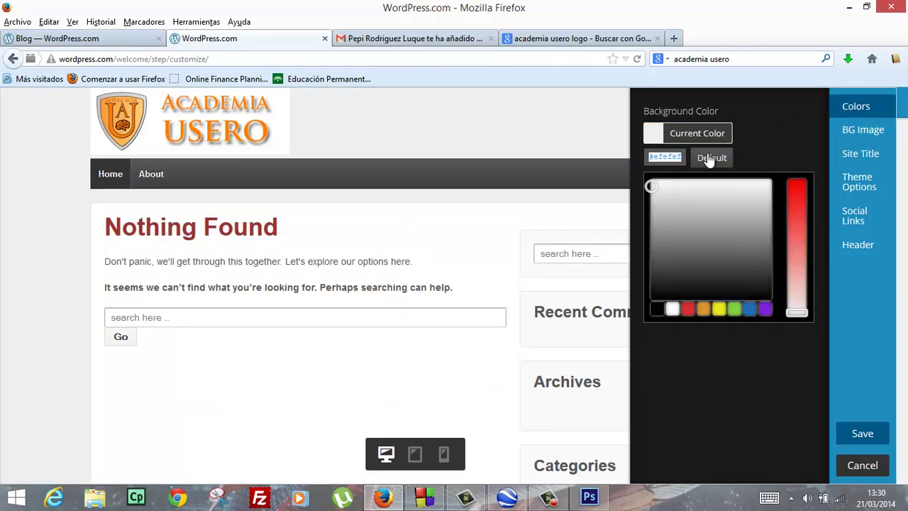
{"action": "left_click", "coordinate": [559, 161]}
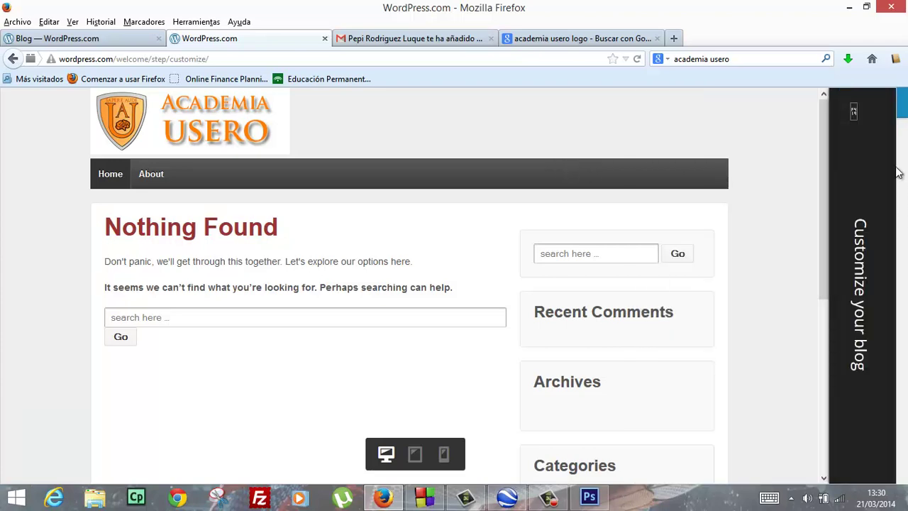
{"action": "left_click", "coordinate": [862, 160]}
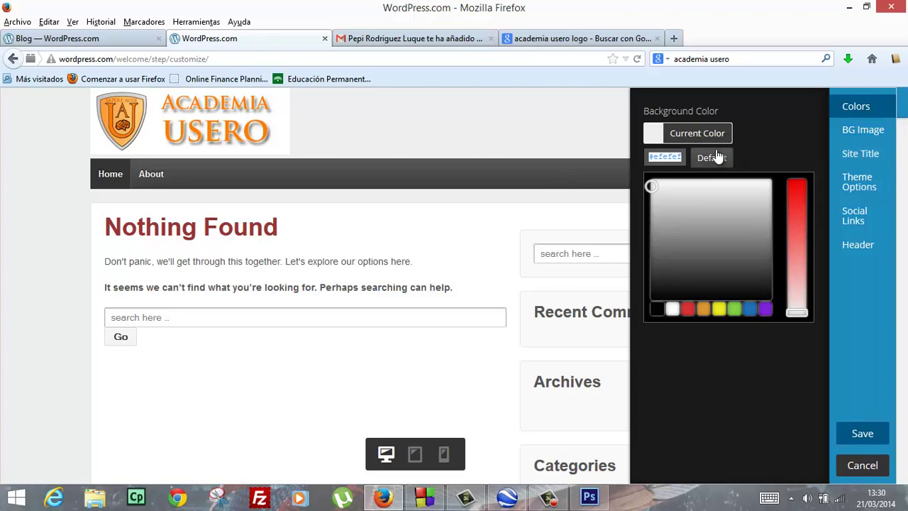
{"action": "left_click", "coordinate": [672, 309]}
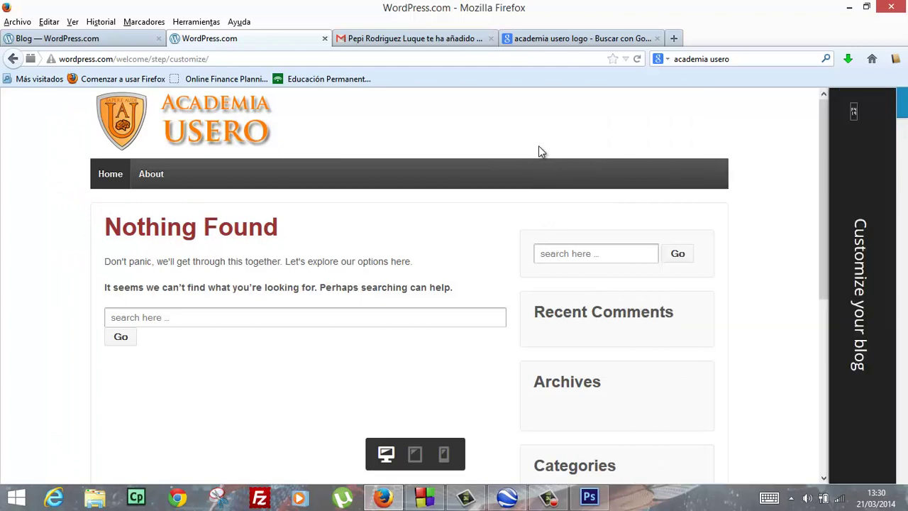
{"action": "scroll", "coordinate": [494, 273], "scroll_direction": "down", "scroll_amount": 3}
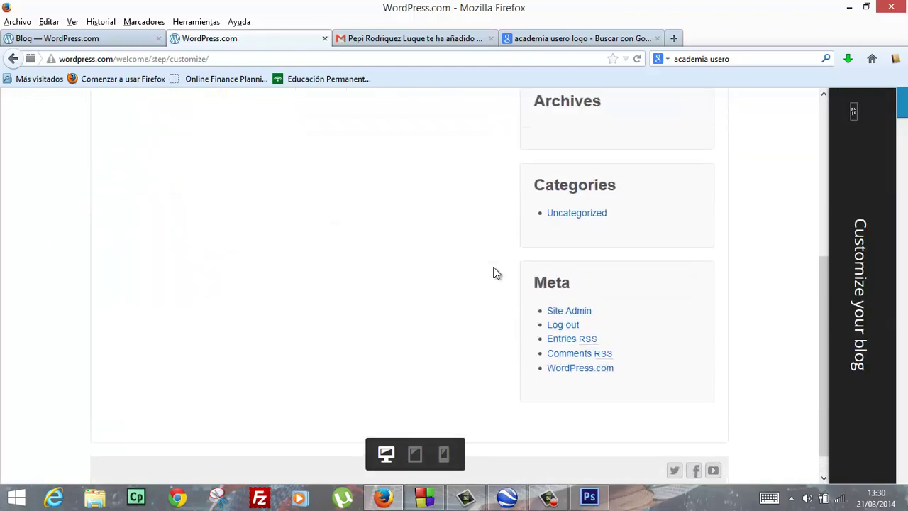
{"action": "scroll", "coordinate": [493, 273], "scroll_direction": "up", "scroll_amount": 5}
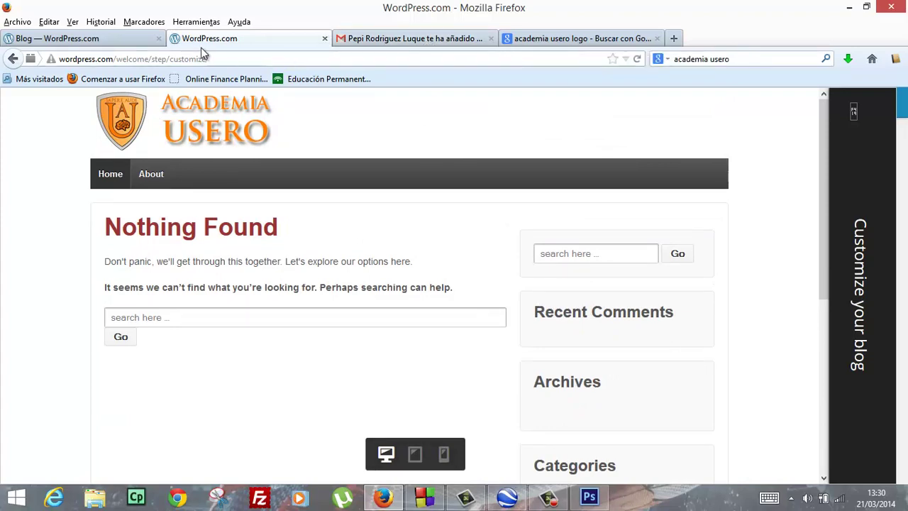
{"action": "left_click", "coordinate": [107, 36]}
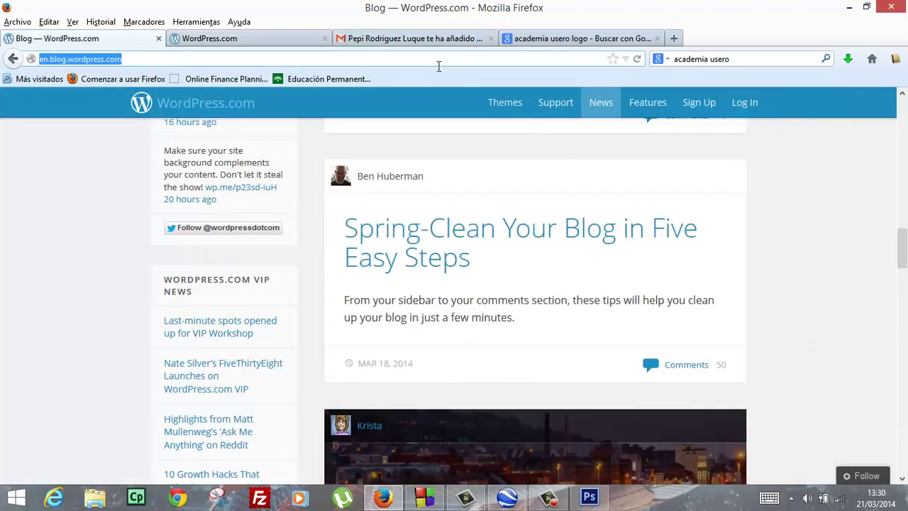
{"action": "left_click", "coordinate": [280, 41]}
{"action": "left_click", "coordinate": [868, 274]}
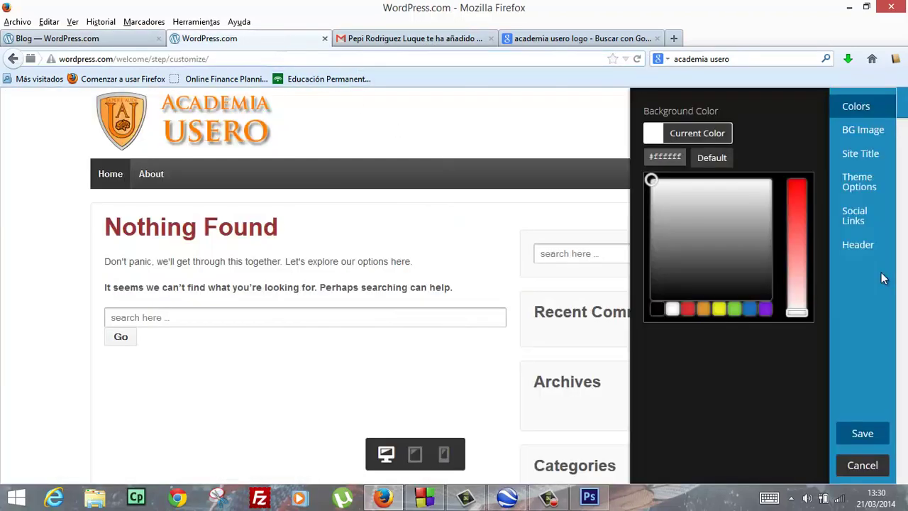
Save the header and background changes, then connect the blog's sharing to Facebook
{"action": "left_click", "coordinate": [859, 436]}
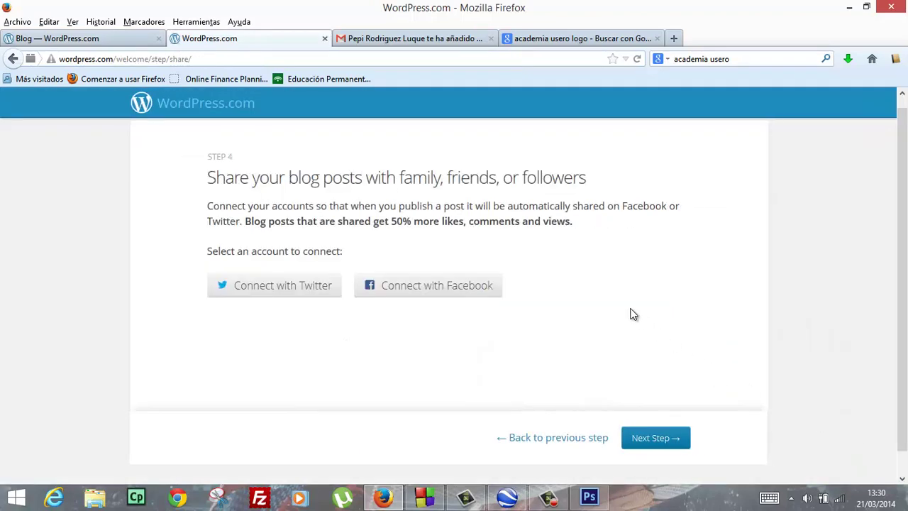
{"action": "left_click", "coordinate": [471, 293]}
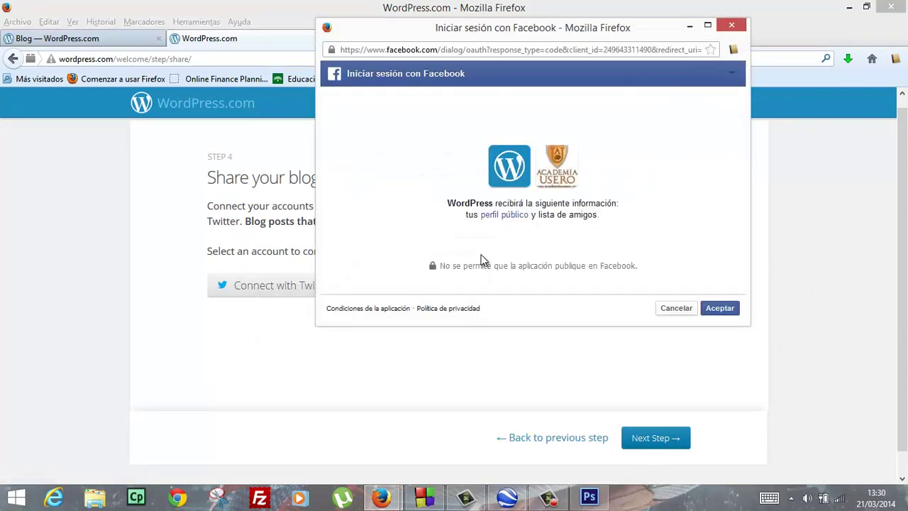
{"action": "left_click", "coordinate": [718, 312]}
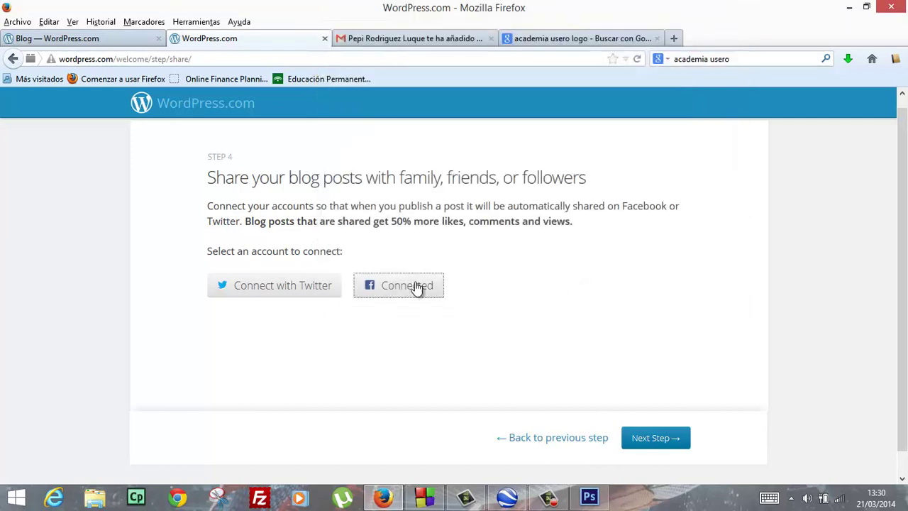
{"action": "left_click", "coordinate": [318, 286]}
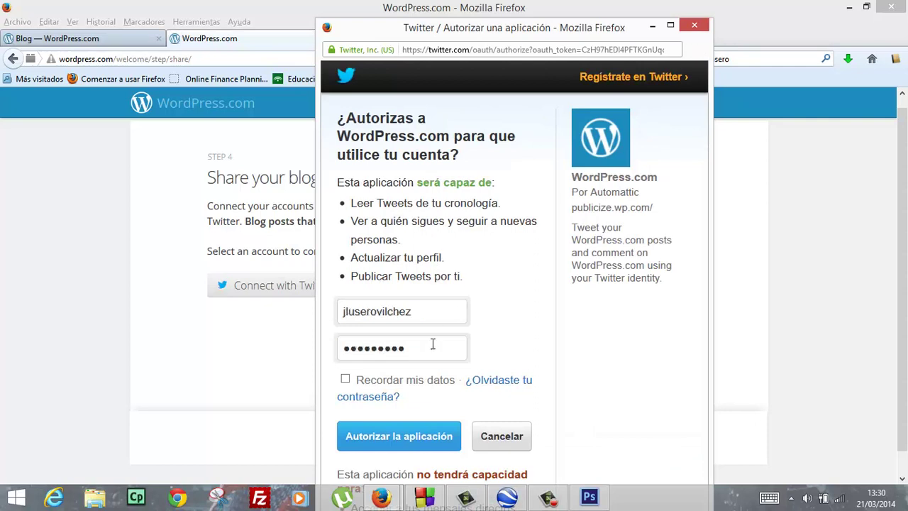
Enter the Twitter account username and password and submit to authorize WordPress.com
{"action": "key", "text": "ctrl+a"}
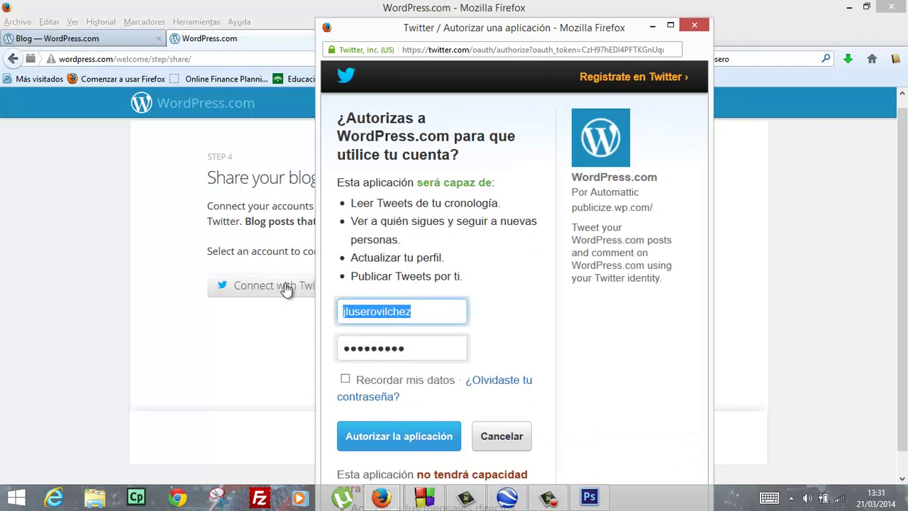
{"action": "type", "text": "academiausero"}
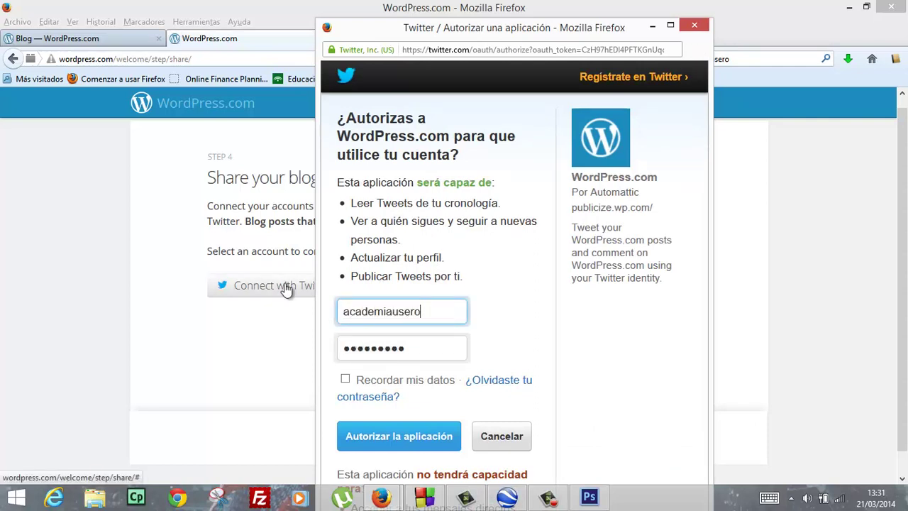
{"action": "left_click", "coordinate": [383, 435]}
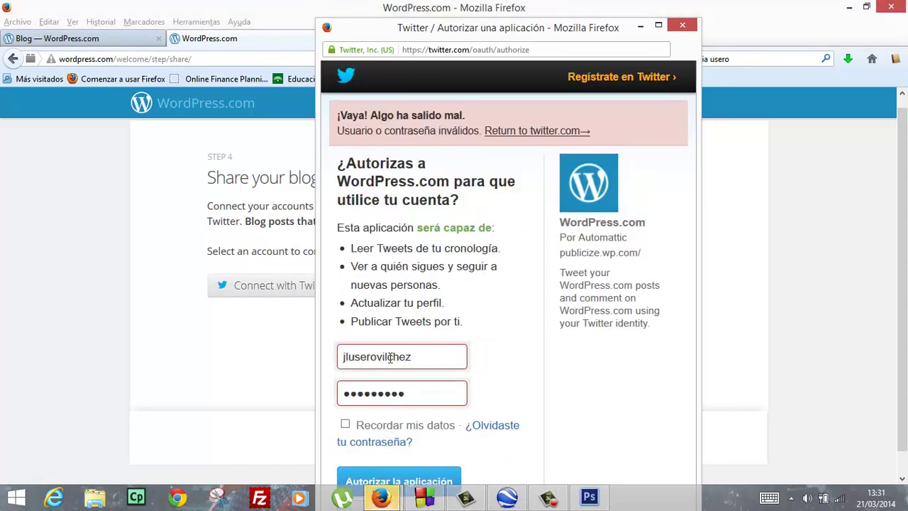
{"action": "double_click", "coordinate": [389, 356]}
{"action": "type", "text": "academiausero"}
{"action": "key", "text": "Tab"}
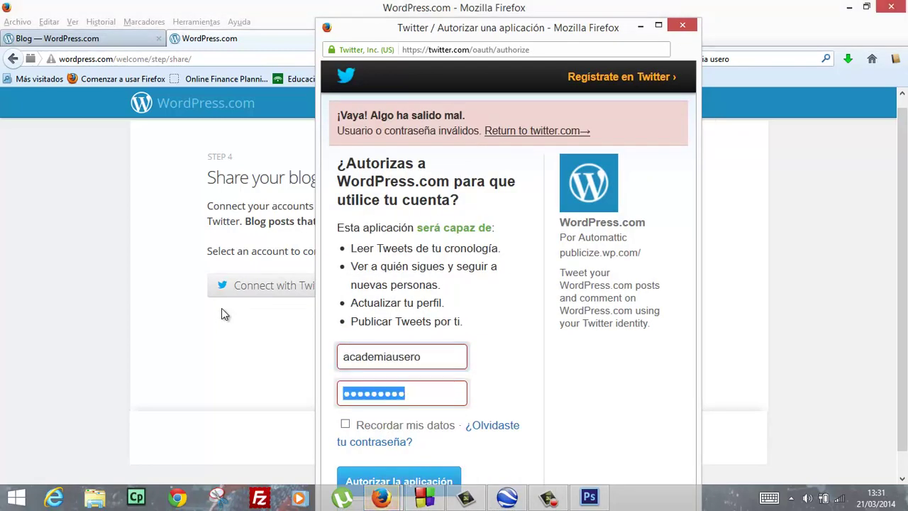
{"action": "type", "text": "******"}
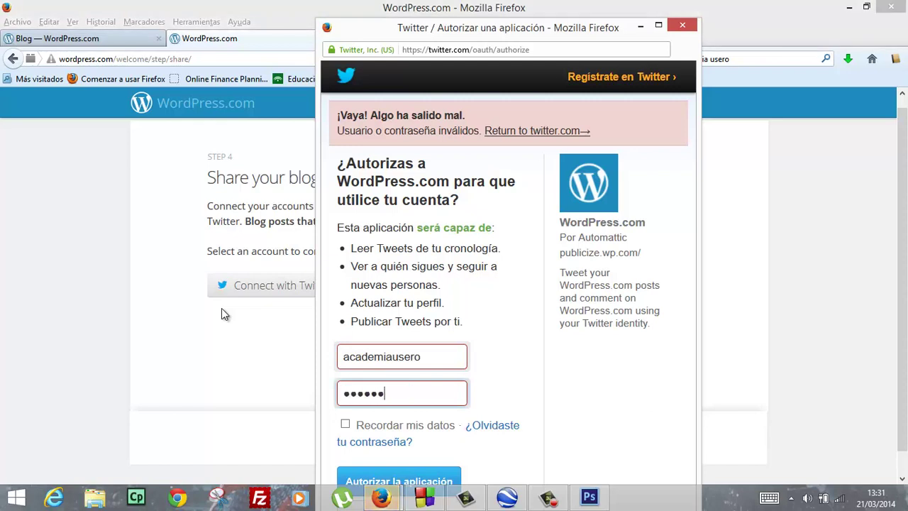
{"action": "type", "text": "***"}
{"action": "left_click", "coordinate": [376, 479]}
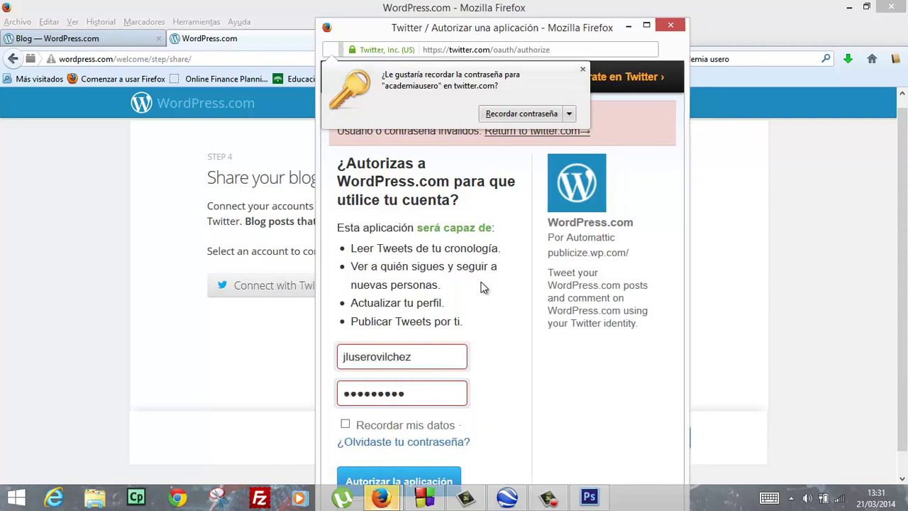
{"action": "left_click", "coordinate": [528, 113]}
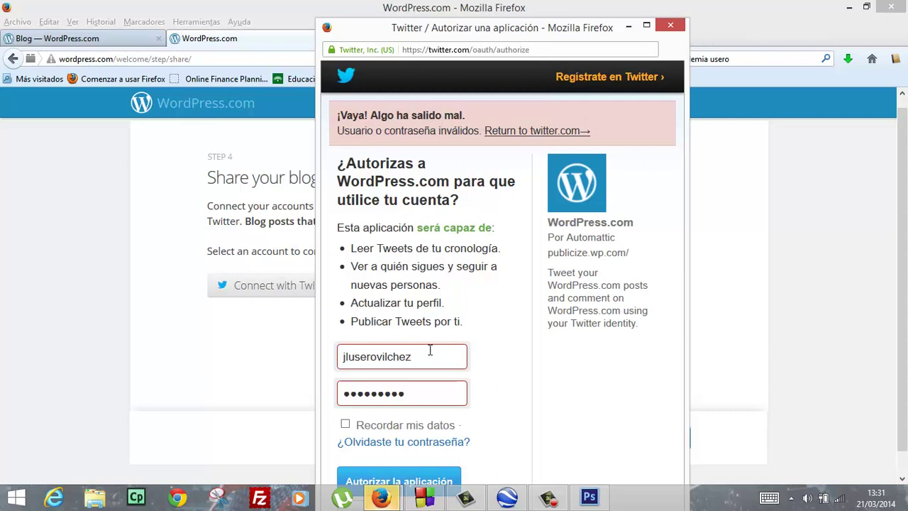
After the invalid-login error, enter a different username and password and resubmit the authorization
{"action": "left_click_drag", "start_coordinate": [430, 355], "coordinate": [213, 351]}
{"action": "type", "text": "academiausero"}
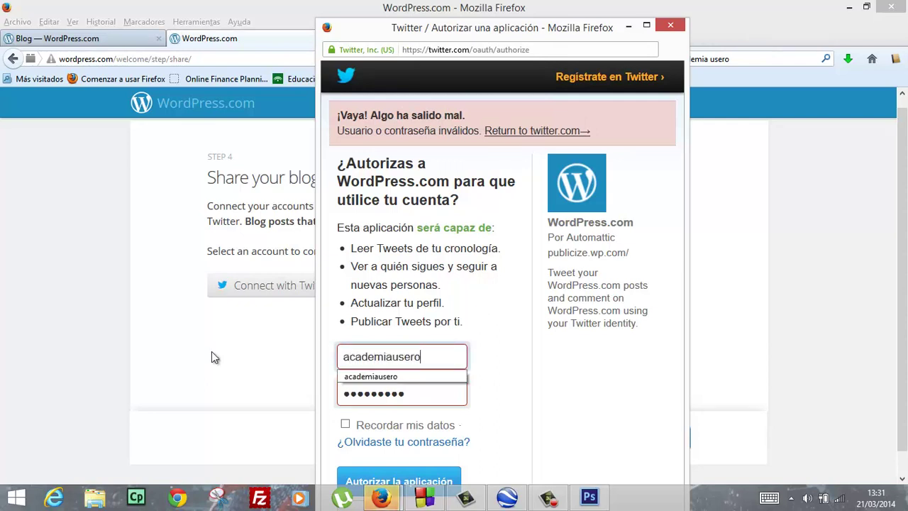
{"action": "key", "text": "Tab"}
{"action": "type", "text": "a"}
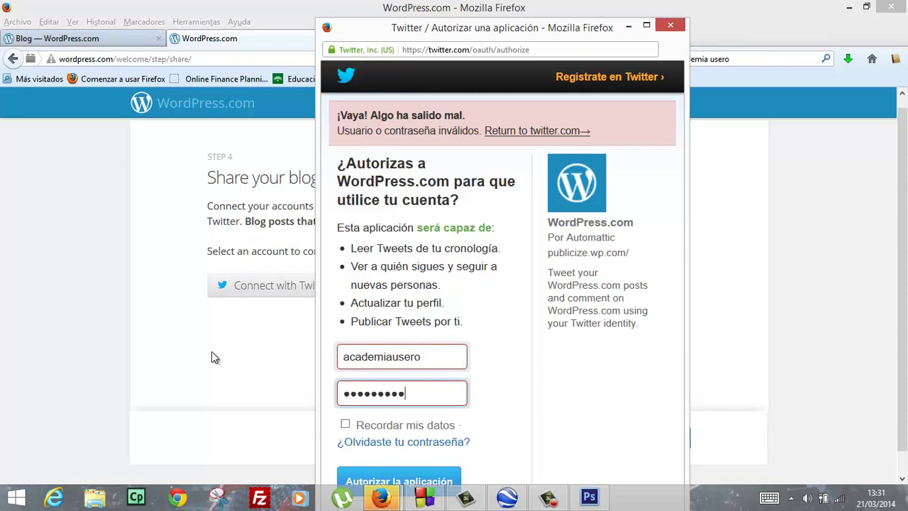
{"action": "key", "text": "Return"}
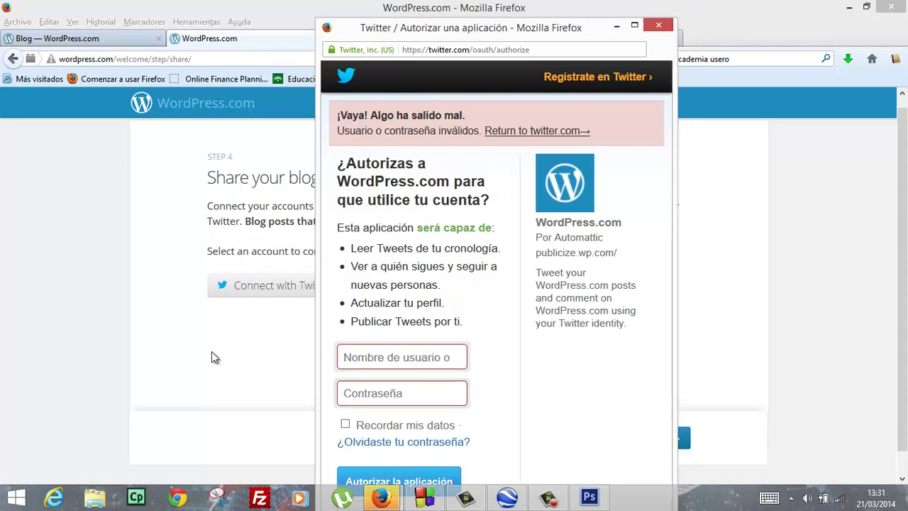
{"action": "left_click", "coordinate": [376, 362]}
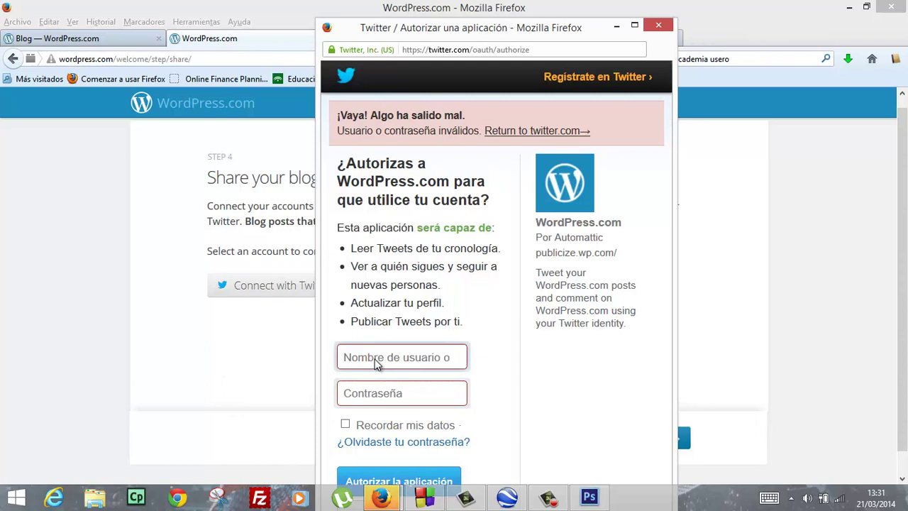
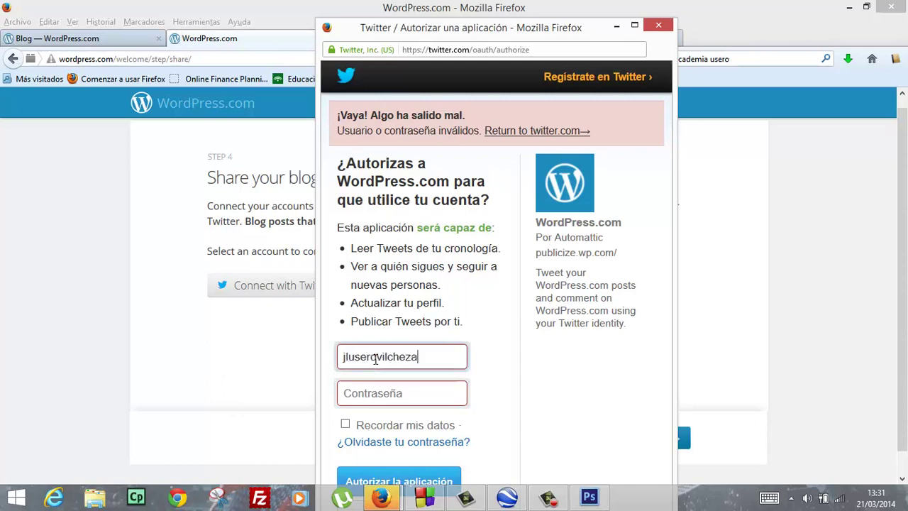
{"action": "key", "text": "Tab"}
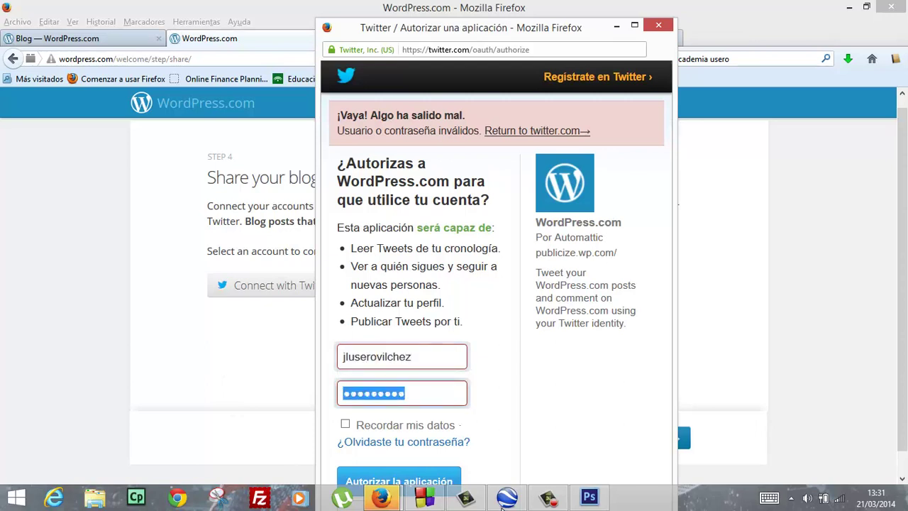
{"action": "left_click", "coordinate": [425, 474]}
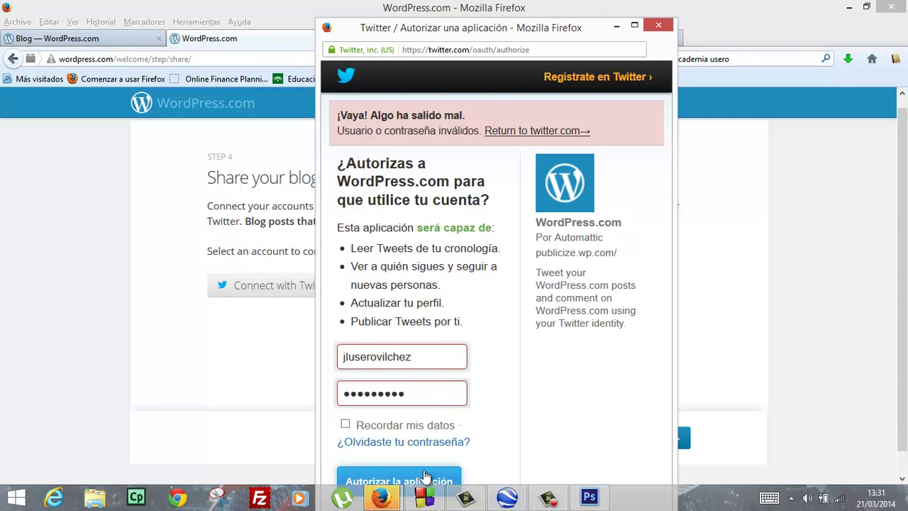